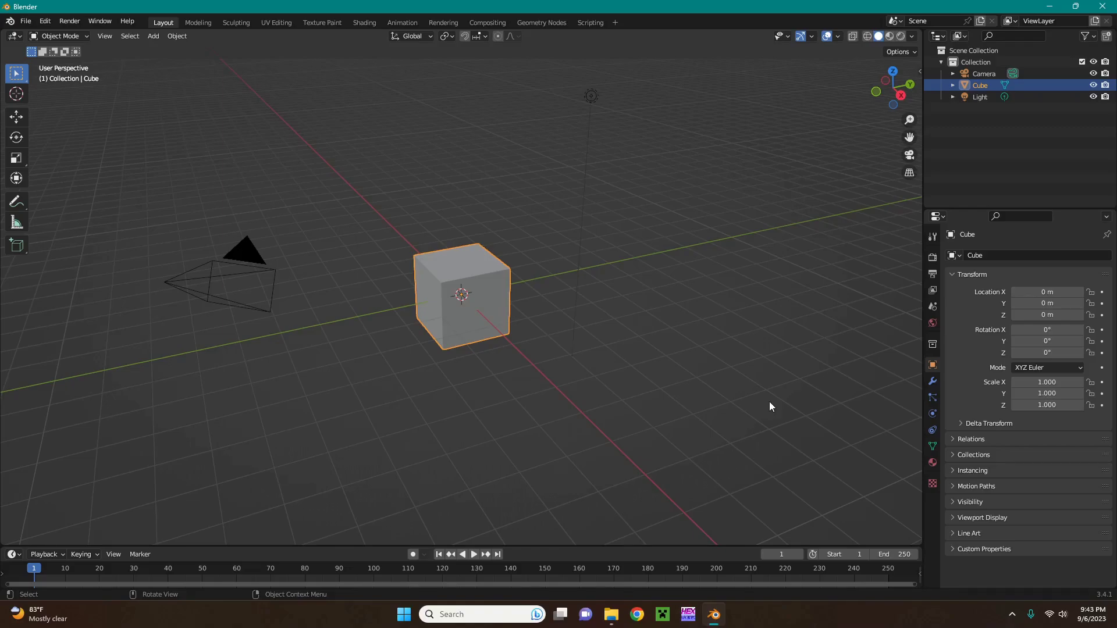
# Open pl1012.dat from the lightsaber folder in Noesis, examine the sword model from different angles, and close the viewer
pyautogui.click(611, 614)
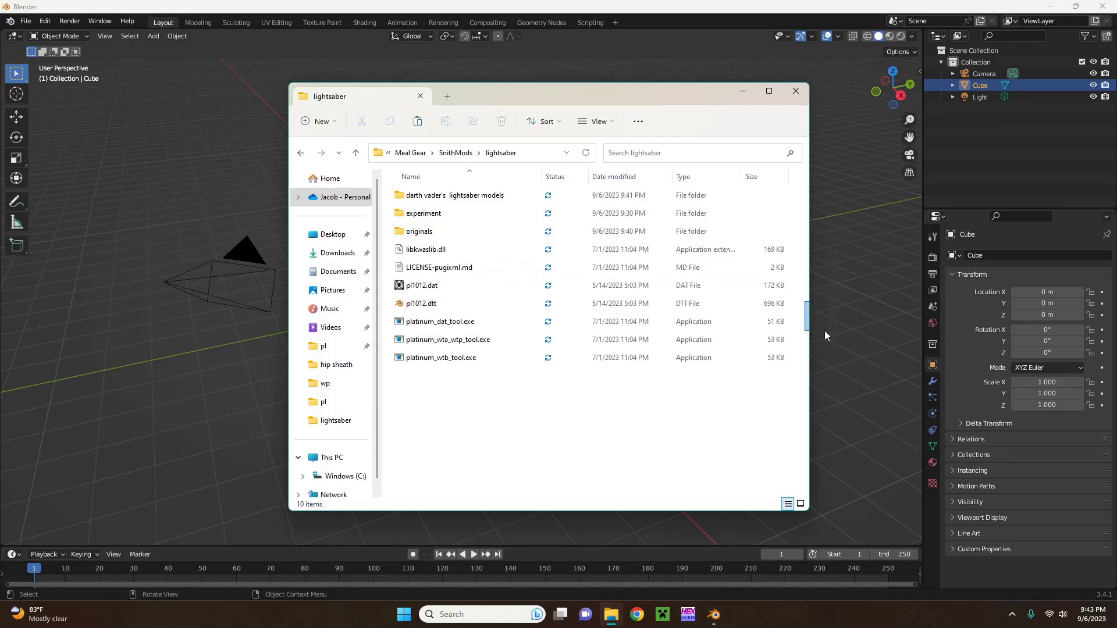
pyautogui.doubleClick(463, 286)
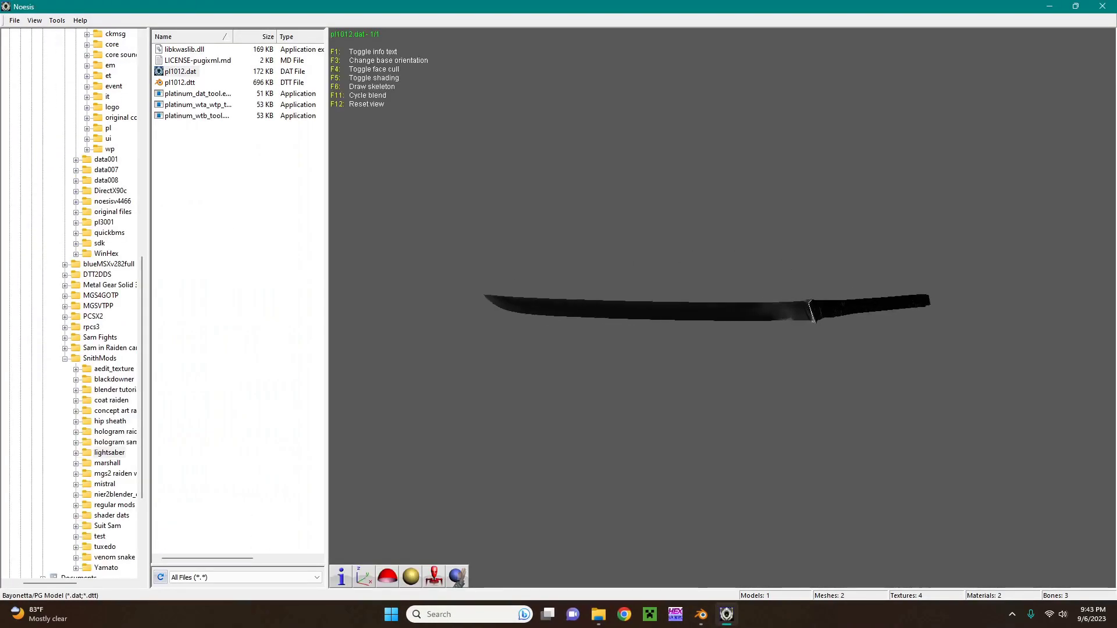
pyautogui.moveTo(644, 389); pyautogui.dragTo(619, 389)
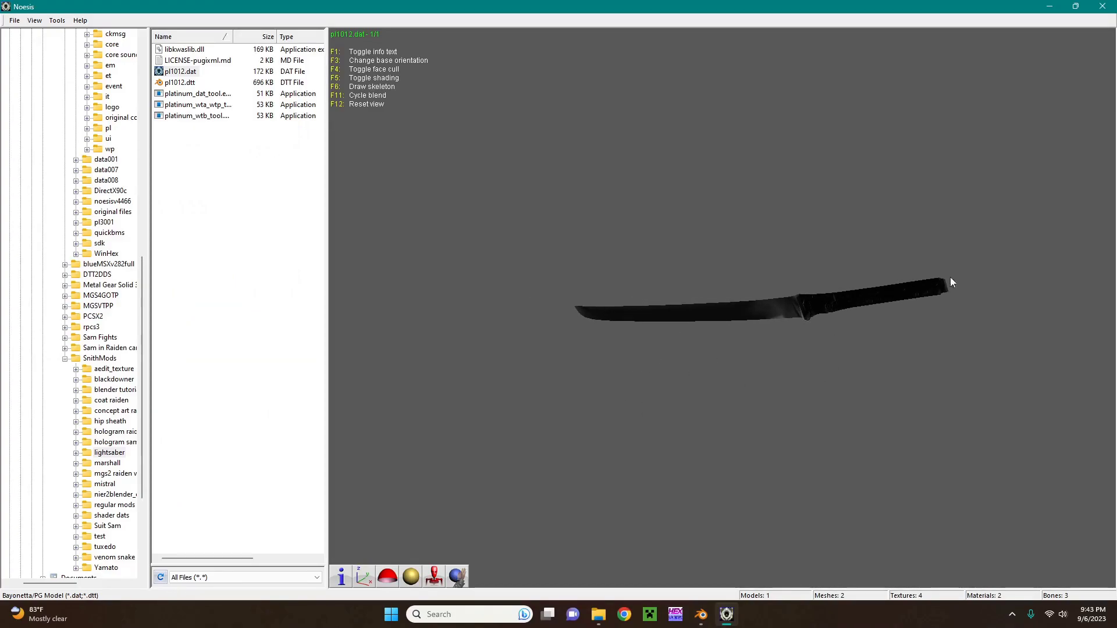
pyautogui.moveTo(782, 396); pyautogui.dragTo(815, 390)
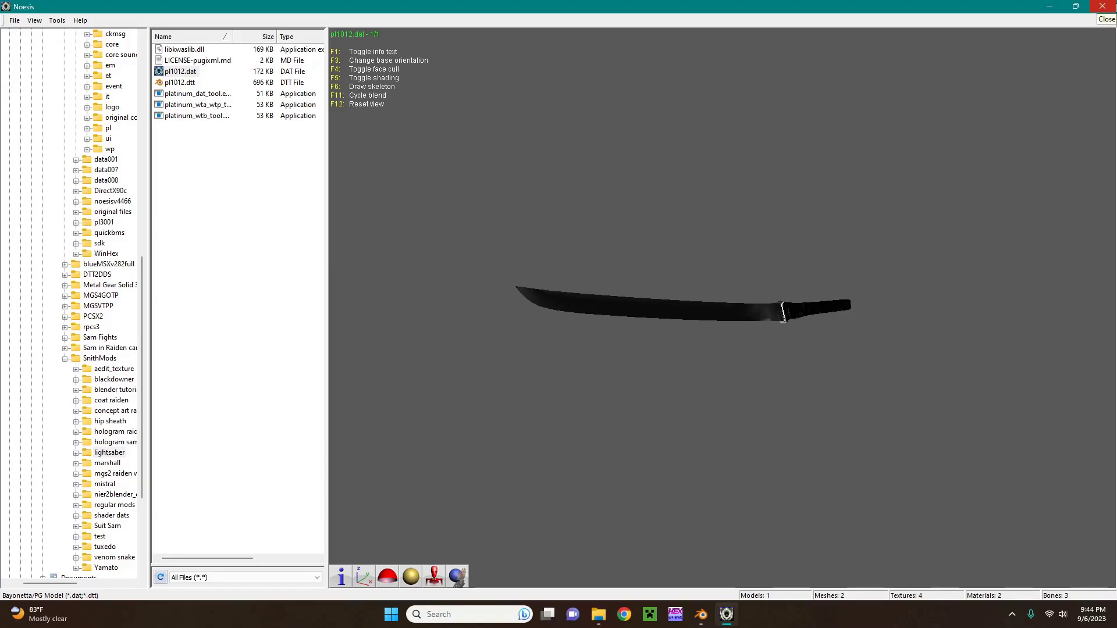
pyautogui.click(1103, 6)
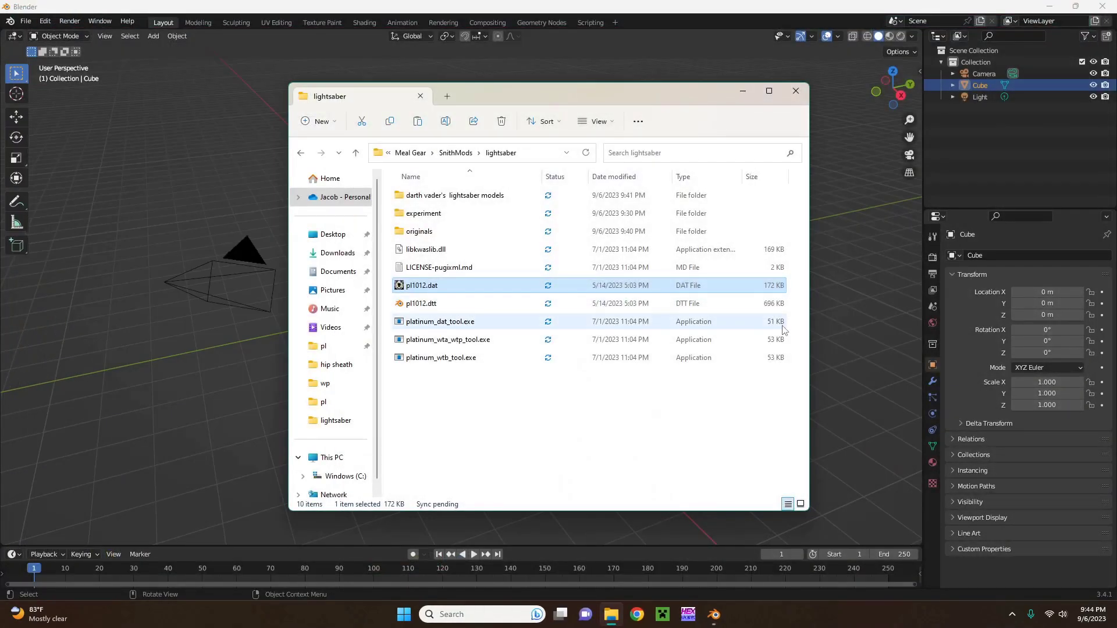
# Copy the full path of pl1012.dtt in the lightsaber folder and return to Blender
pyautogui.click(436, 304)
pyautogui.rightClick(436, 304)
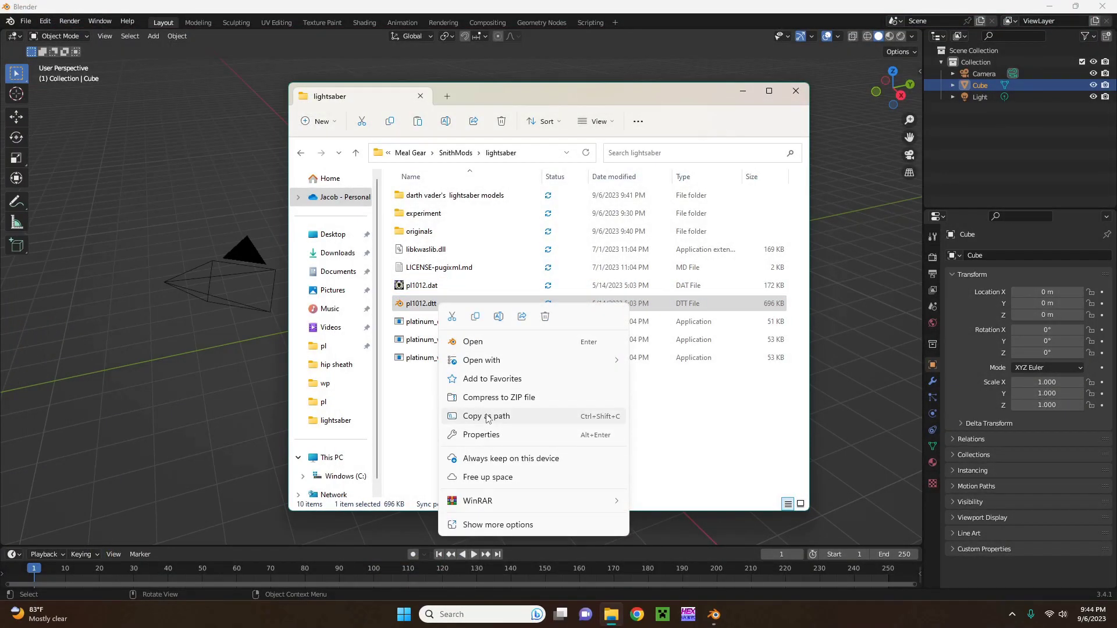
pyautogui.click(488, 417)
pyautogui.click(673, 385)
pyautogui.click(526, 4)
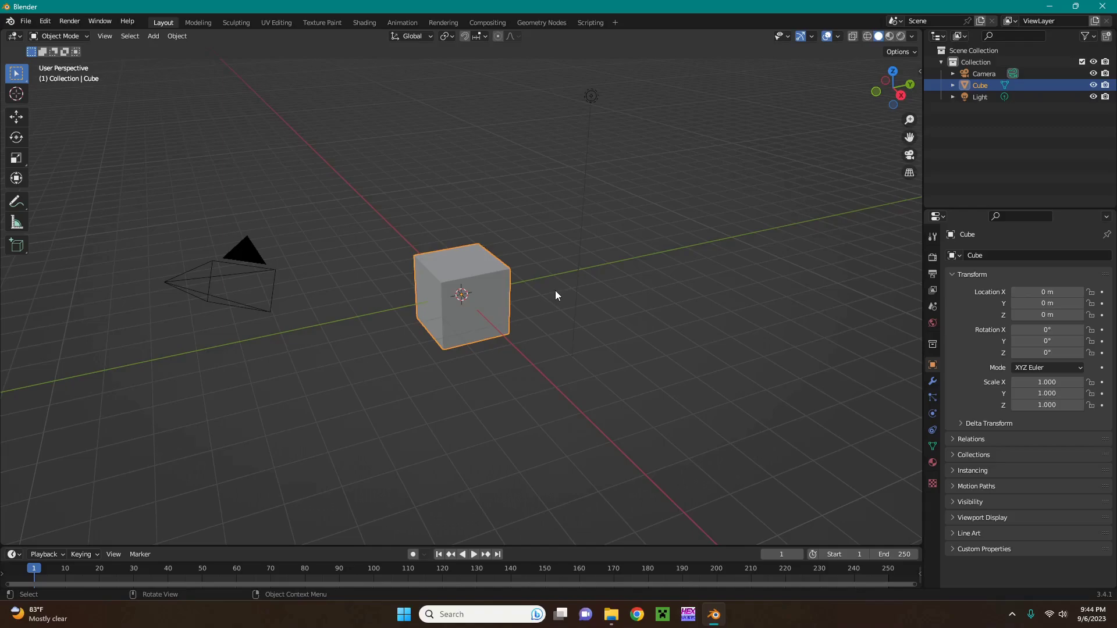
# Import pl1012.dtt as a Nier:Automata DTT file using the copied path without its quotation marks
pyautogui.click(28, 20)
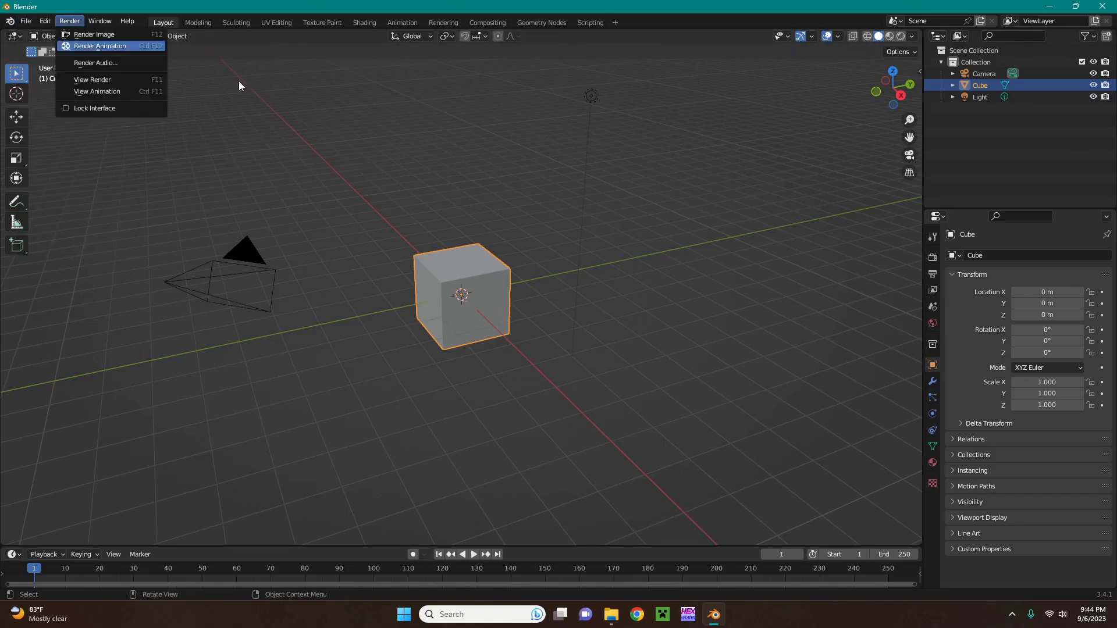
pyautogui.click(26, 21)
pyautogui.moveTo(65, 178)
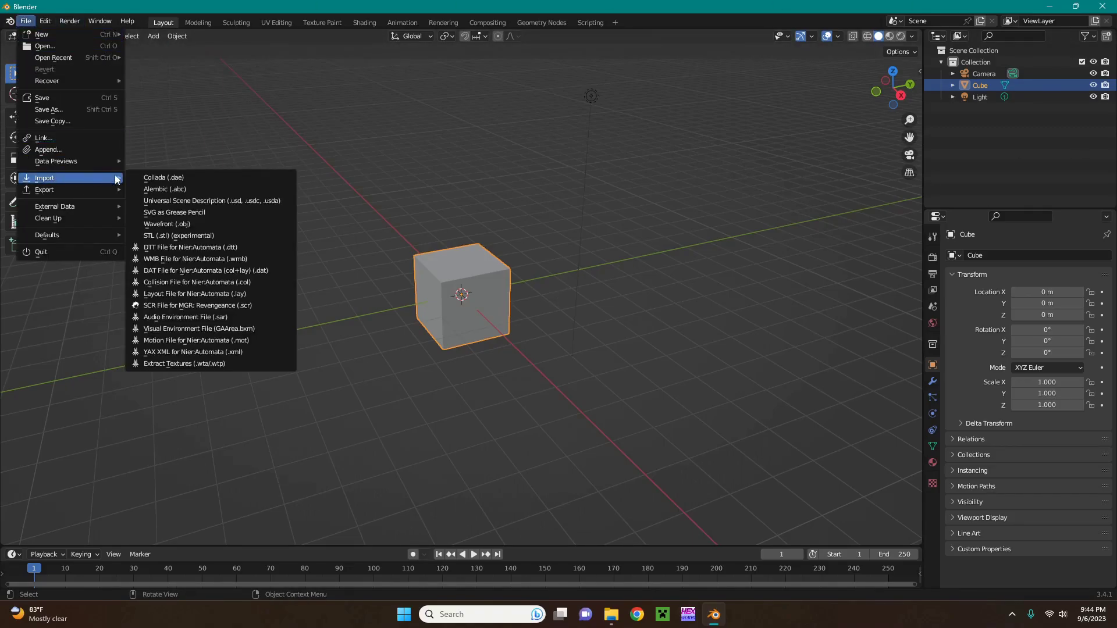
pyautogui.click(170, 247)
pyautogui.click(528, 152)
pyautogui.hotkey('ctrl', 'v')
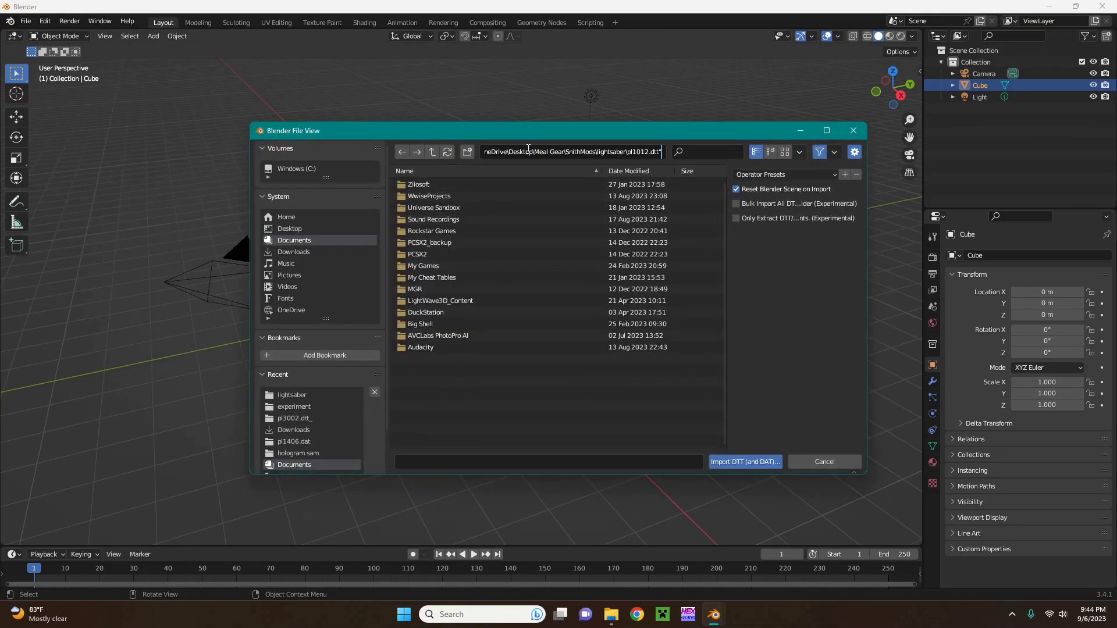
pyautogui.press('BackSpace')
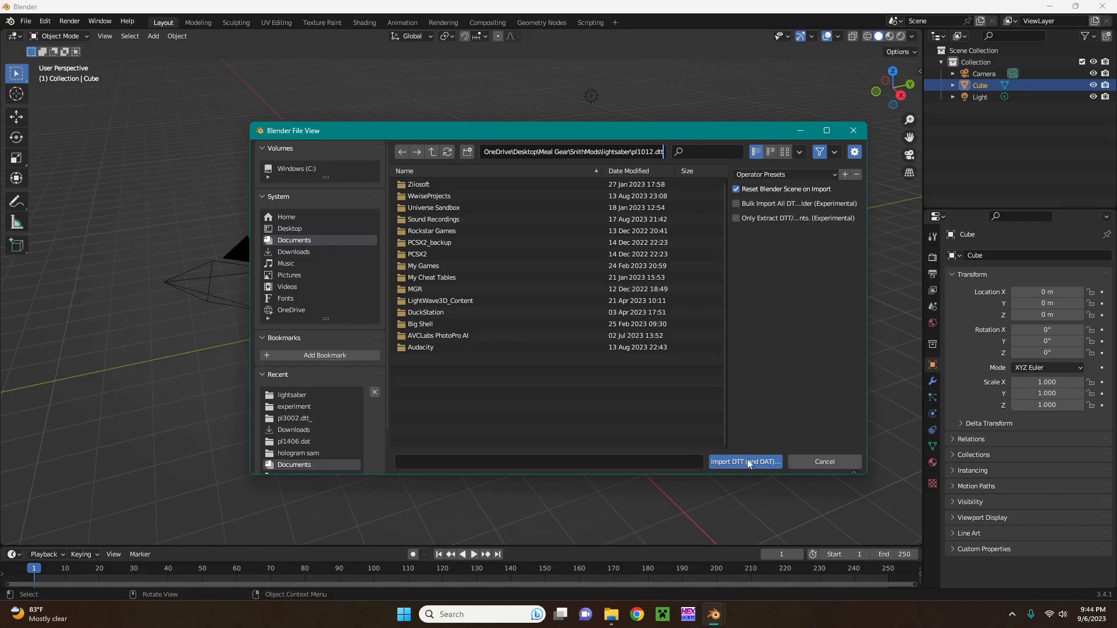
pyautogui.click(747, 461)
# Show the imported sword in Material Preview shading
pyautogui.scroll(10, 498, 333)
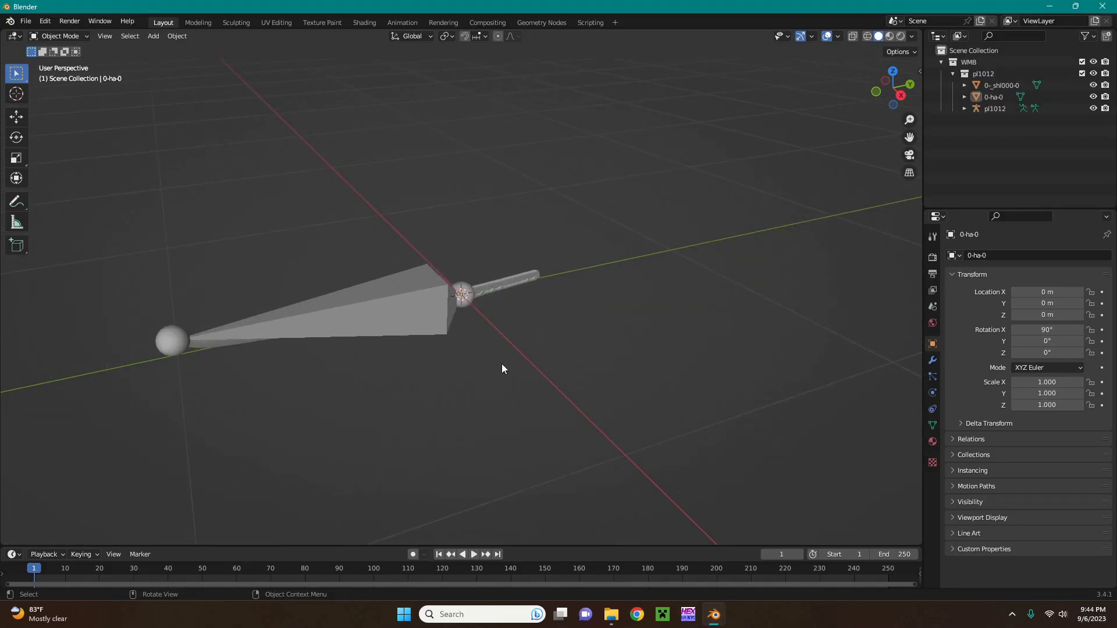
pyautogui.click(890, 36)
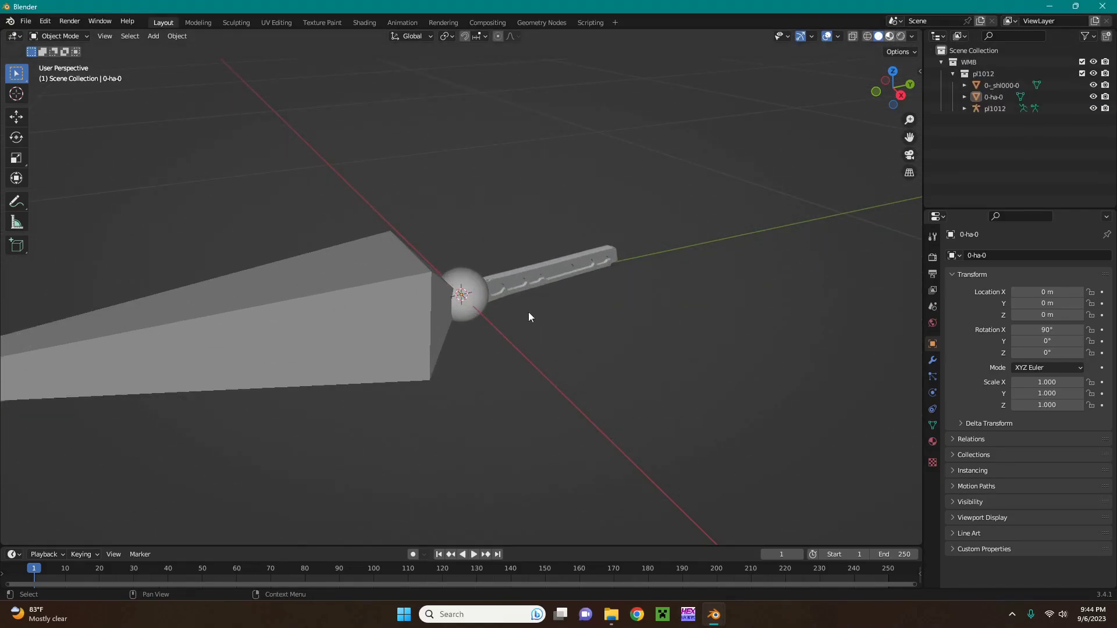
pyautogui.moveTo(602, 326); pyautogui.dragTo(564, 293, button='middle')
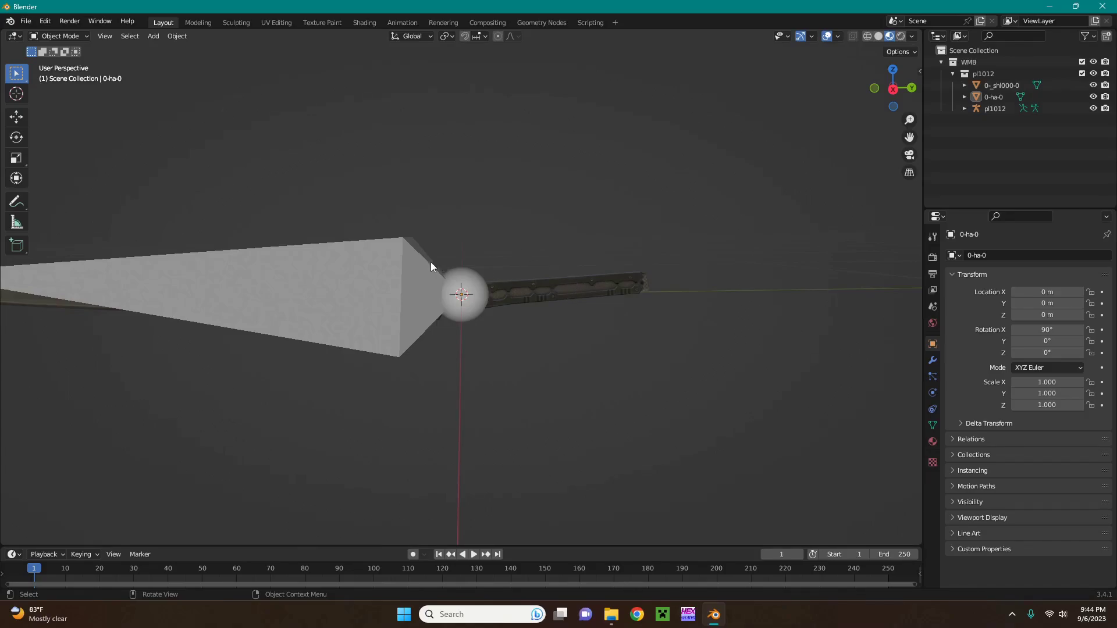
# Hide the pl1012 armature so the sword mesh is unobstructed in the viewport
pyautogui.click(394, 260)
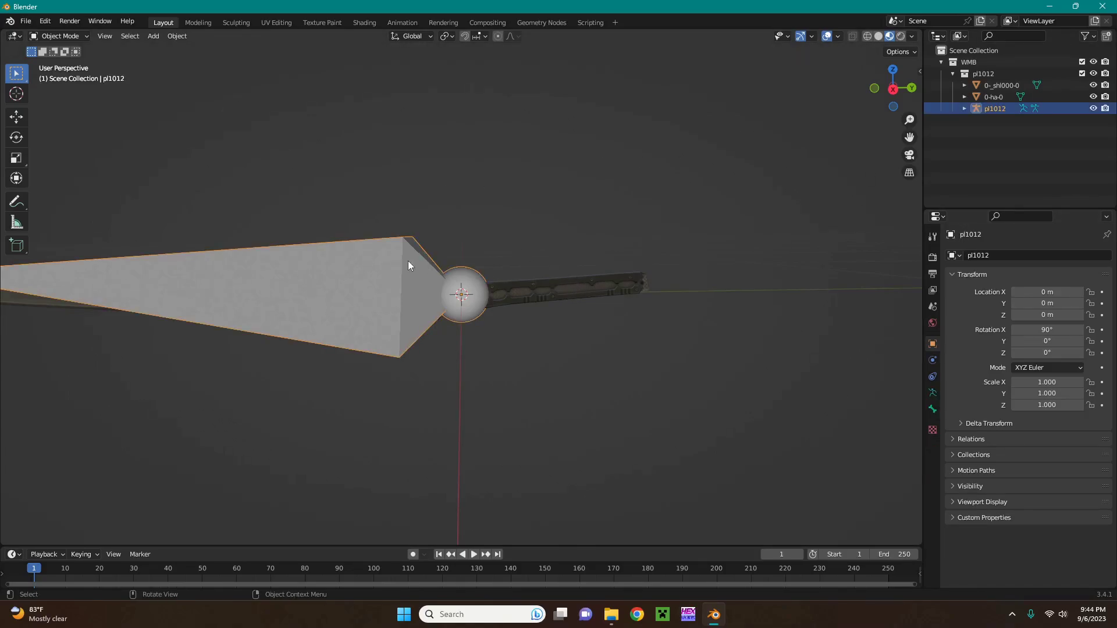
pyautogui.moveTo(509, 198); pyautogui.dragTo(1093, 111, button='middle')
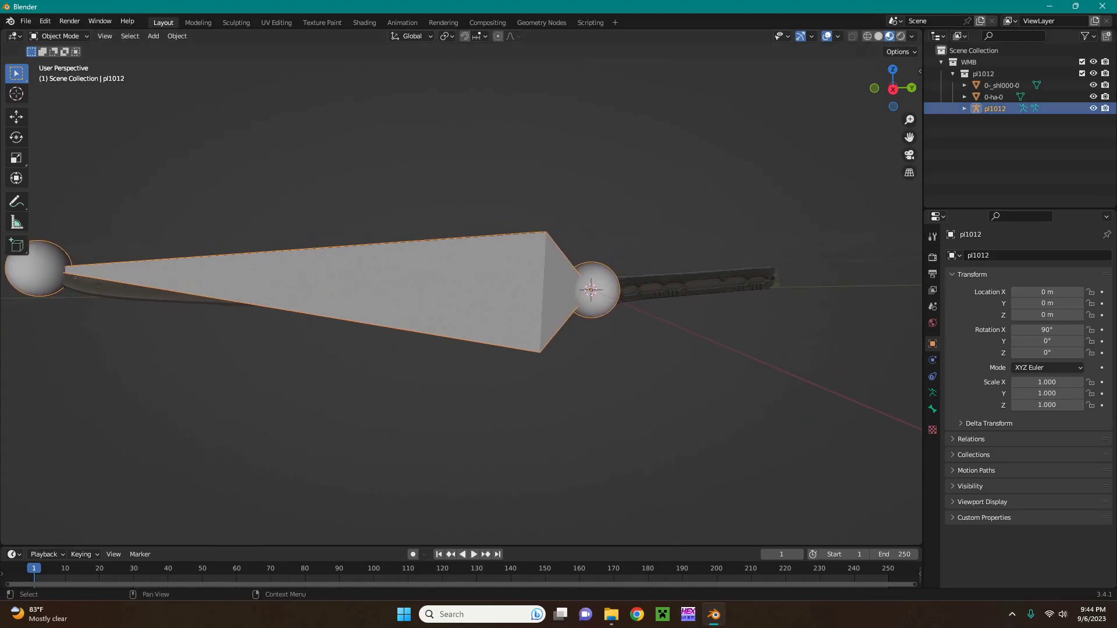
pyautogui.click(1094, 109)
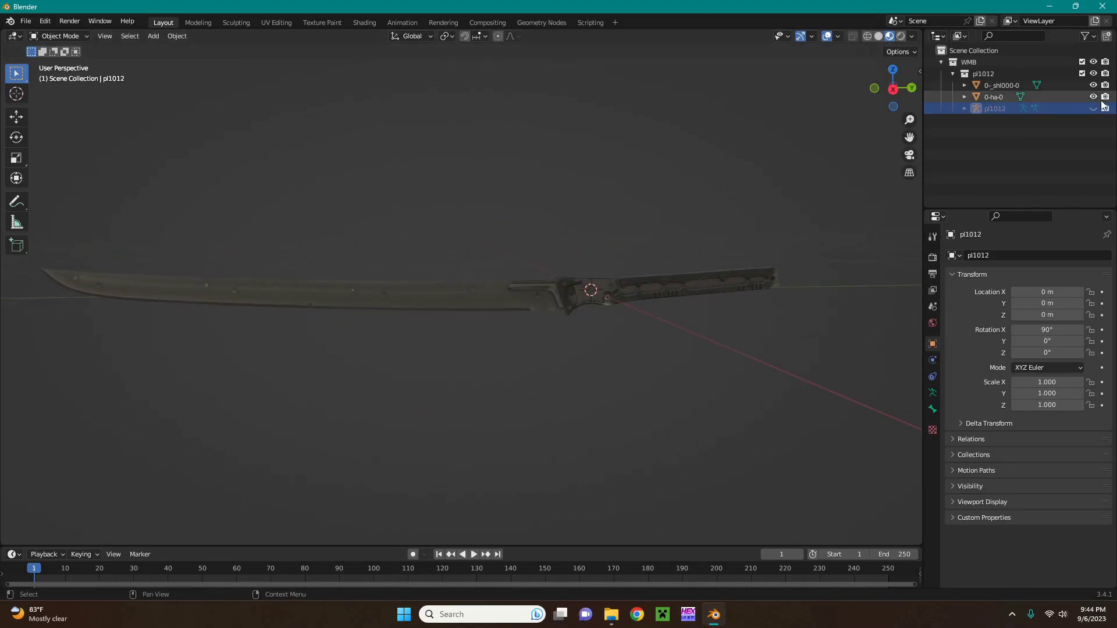
# Start a Collada import and copy the path of lightsaberdarthvader_meshp_frontend_meshout2.dae from the darth vader's lightsaber models folder
pyautogui.click(30, 22)
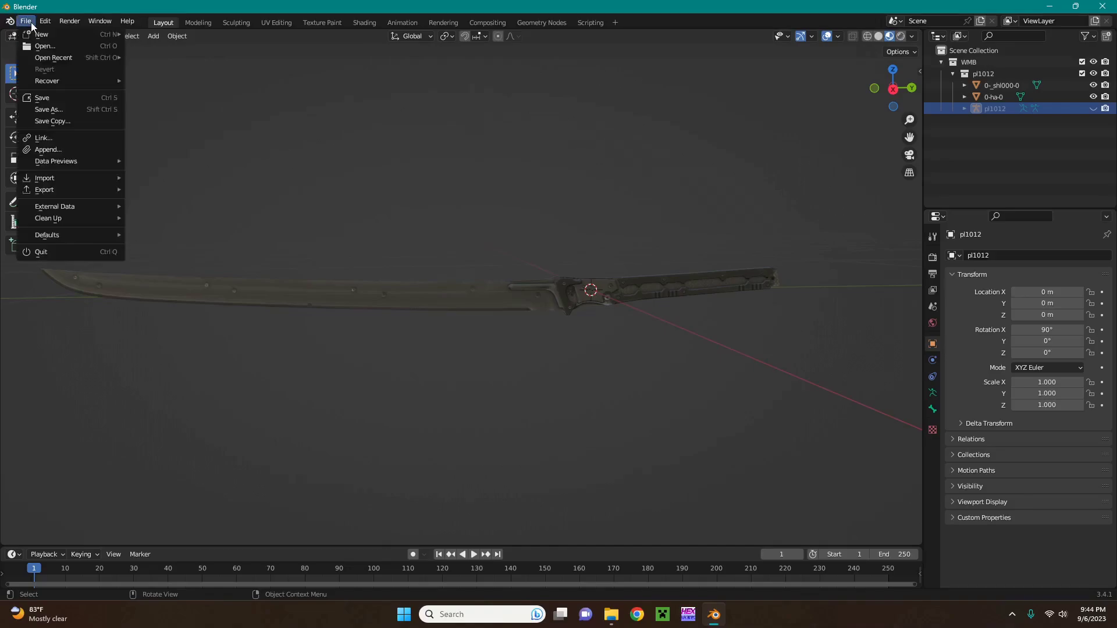
pyautogui.moveTo(59, 180)
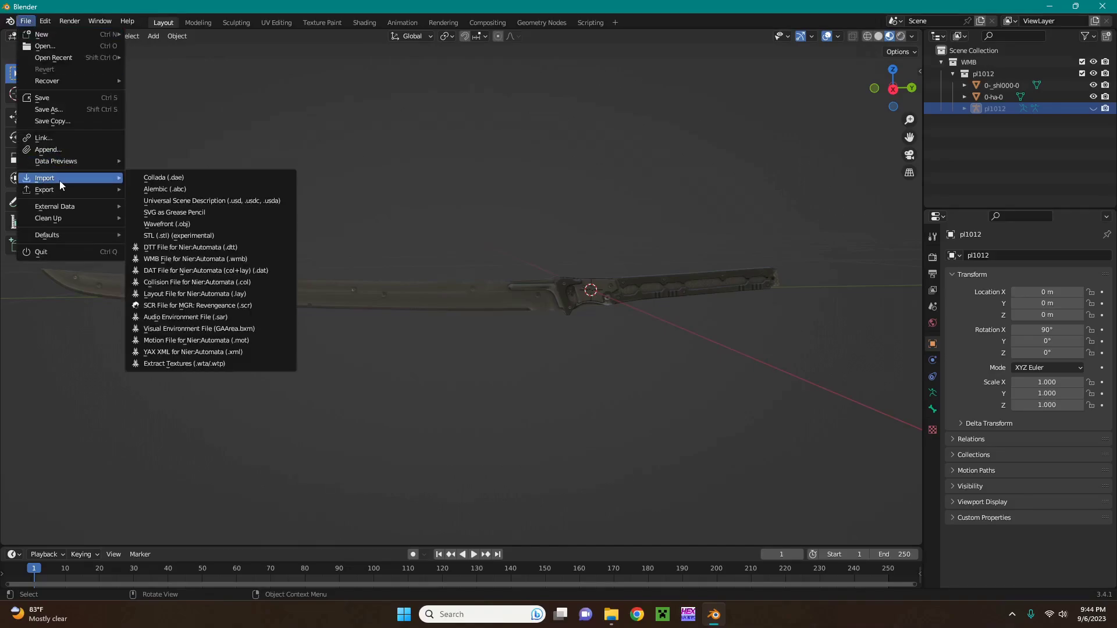
pyautogui.click(163, 177)
pyautogui.click(611, 615)
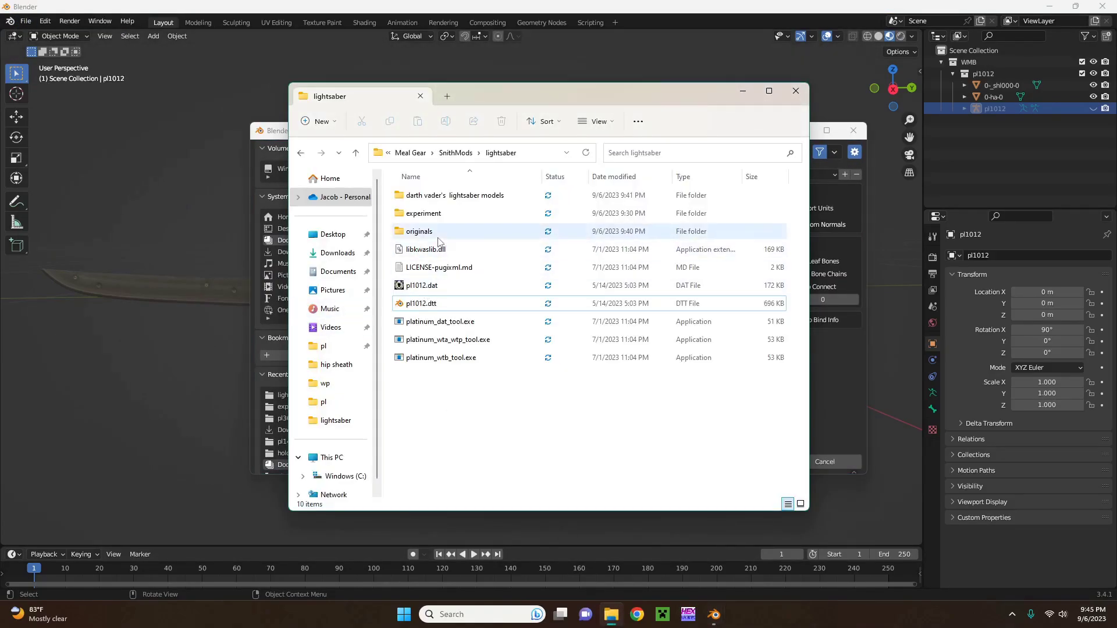
pyautogui.doubleClick(453, 196)
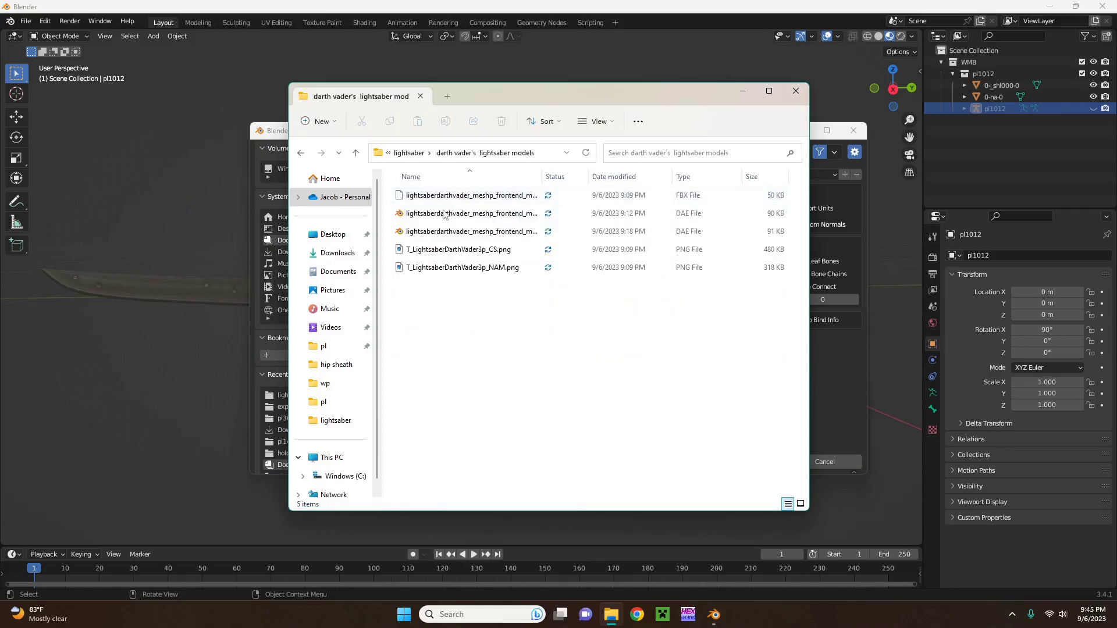
pyautogui.click(488, 215)
pyautogui.click(491, 214)
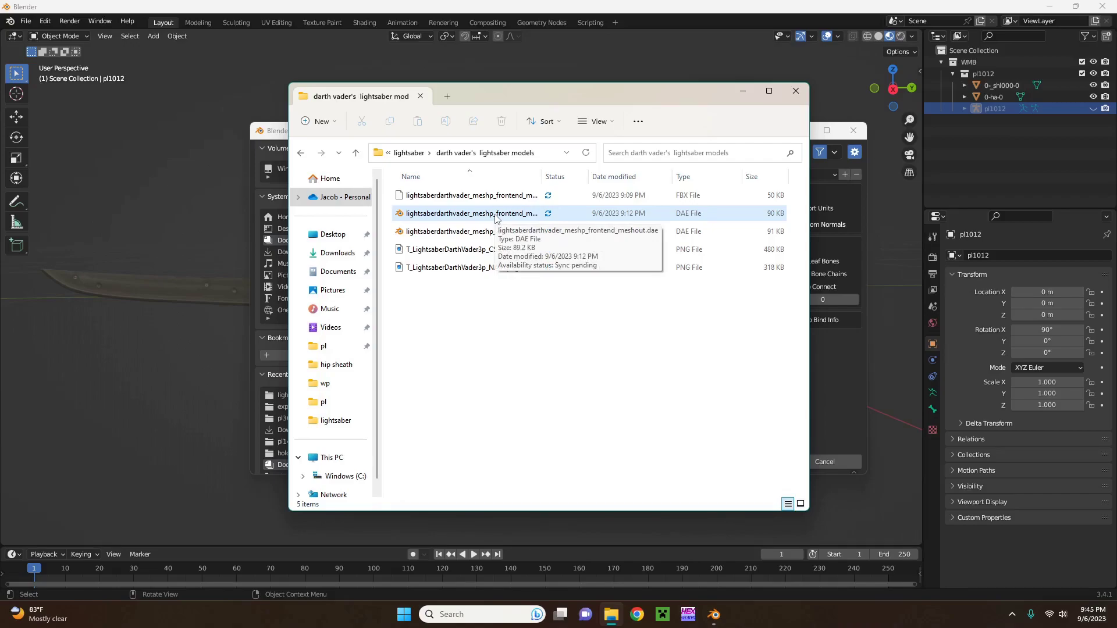
pyautogui.rightClick(489, 232)
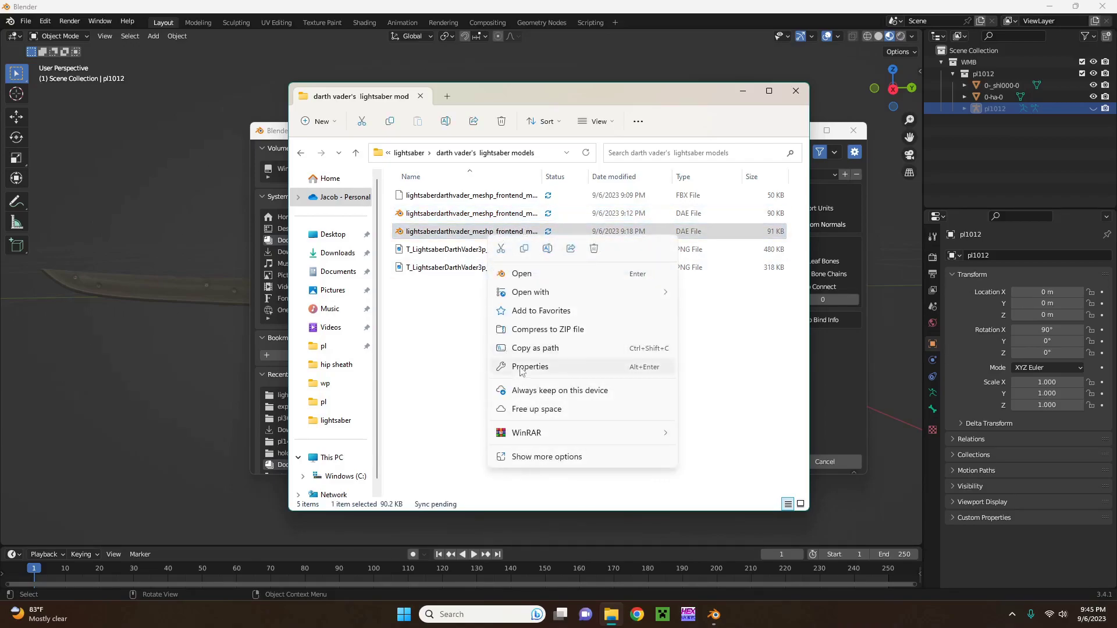
pyautogui.click(544, 348)
pyautogui.click(841, 386)
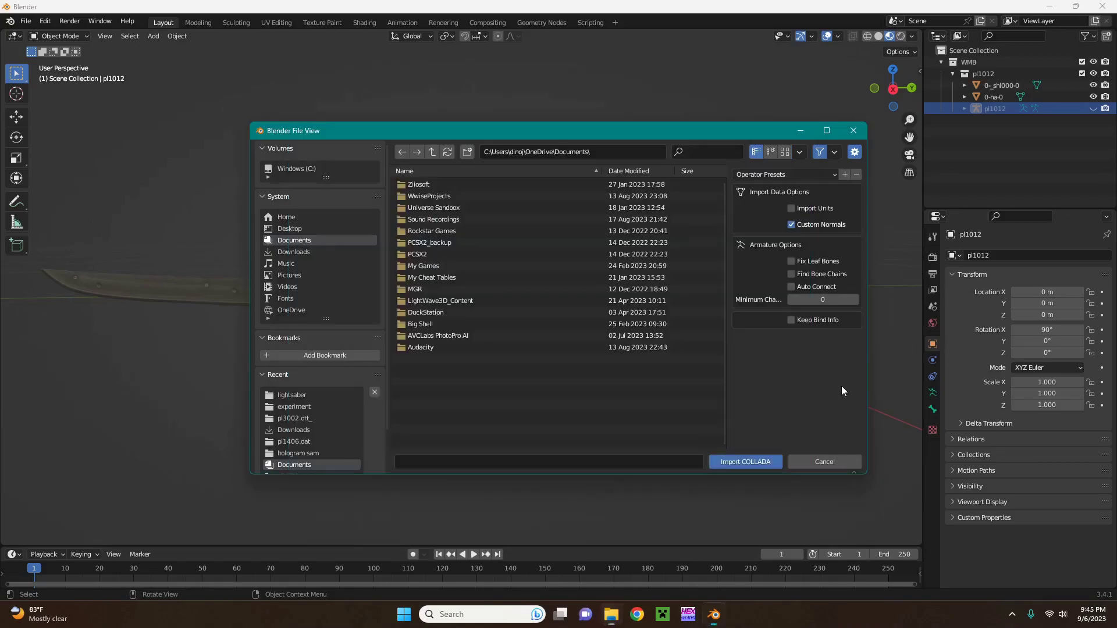
# Import lightsaberdarthvader_meshp_frontend_meshout2.dae from the copied path and delete the armature that comes with it
pyautogui.click(573, 146)
pyautogui.hotkey('ctrl', 'v')
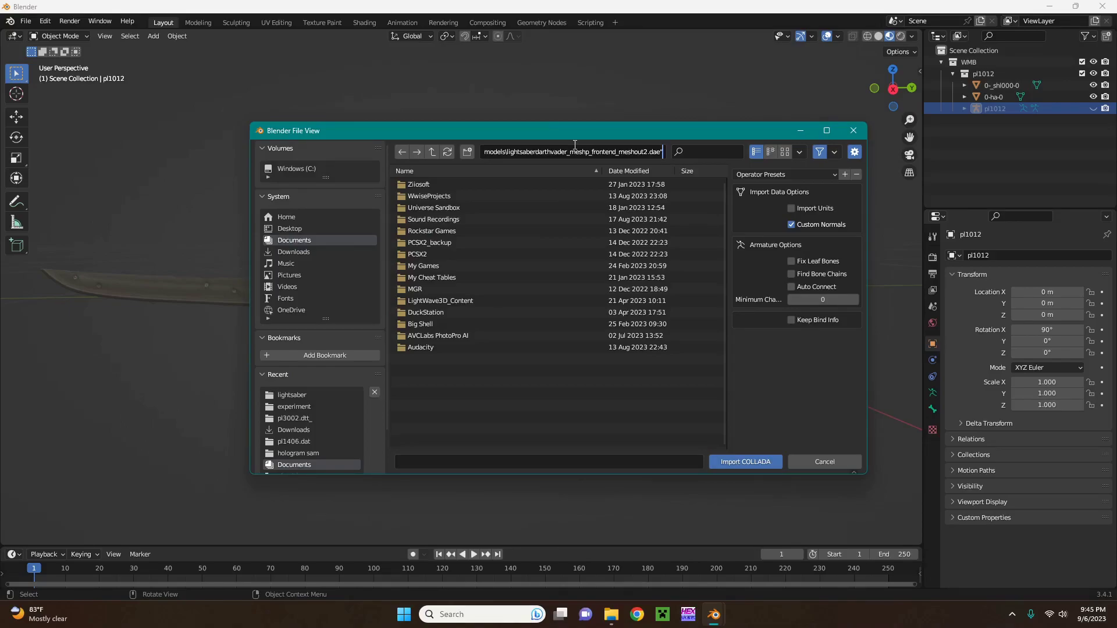
pyautogui.press('BackSpace')
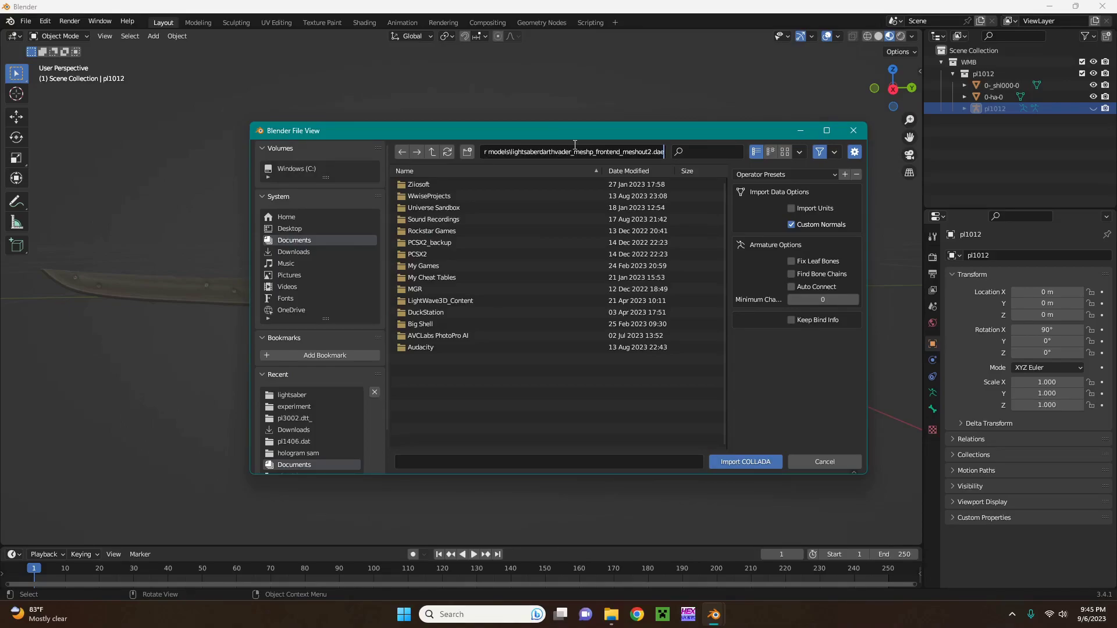
pyautogui.press('Return')
pyautogui.click(753, 462)
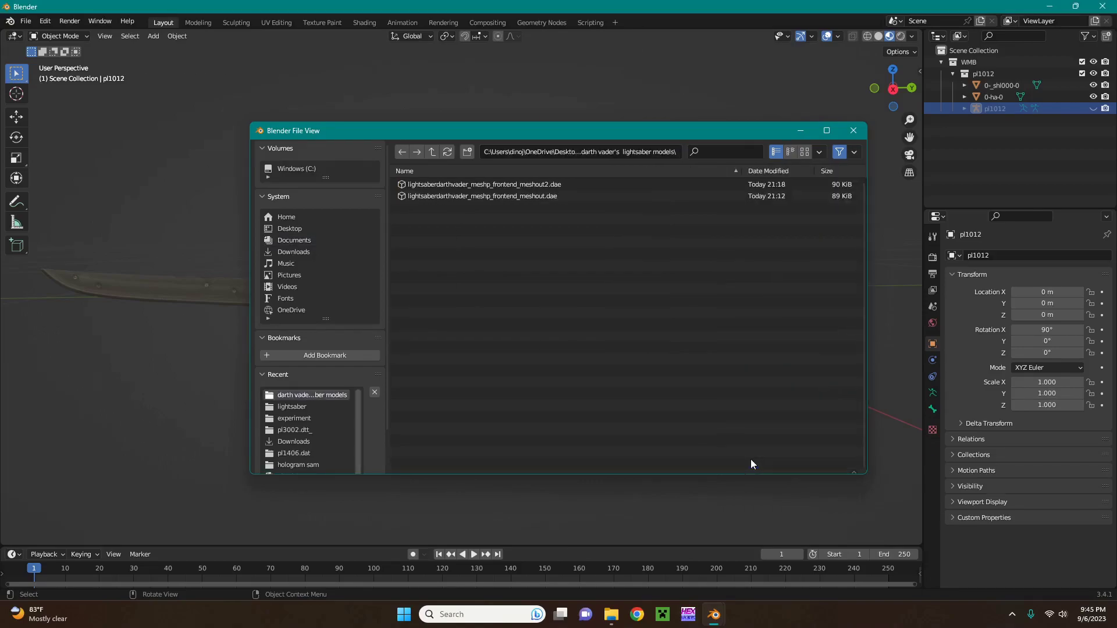
pyautogui.click(660, 233)
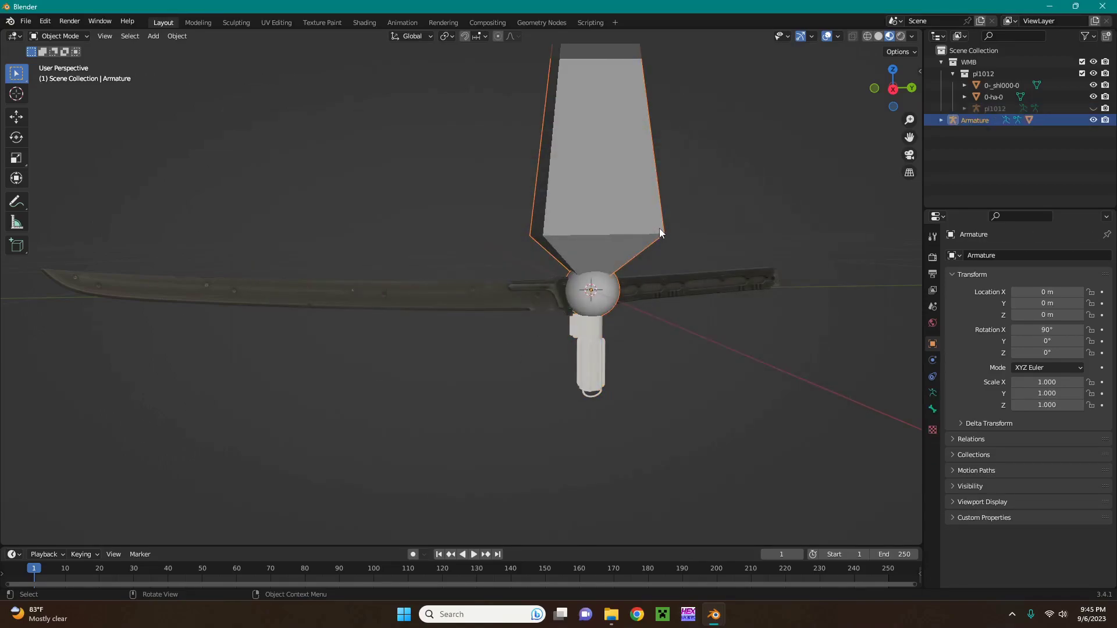
pyautogui.press('Delete')
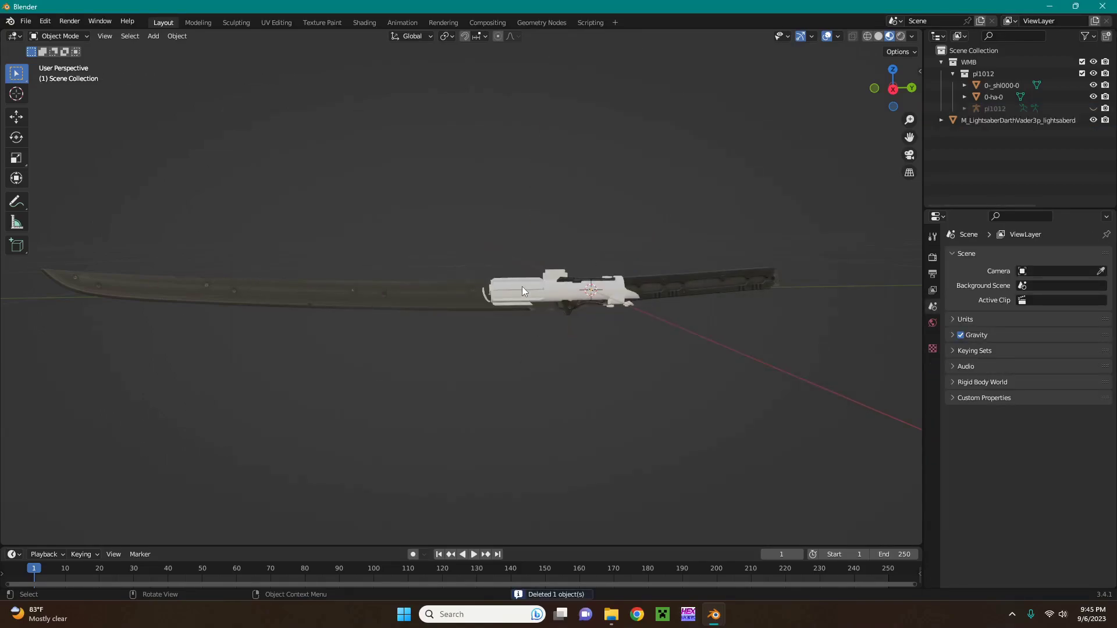
# Rotate the lightsaber mesh to -180° about Z so it runs along the sword's handle, and deselect it
pyautogui.click(553, 274)
pyautogui.click(553, 274)
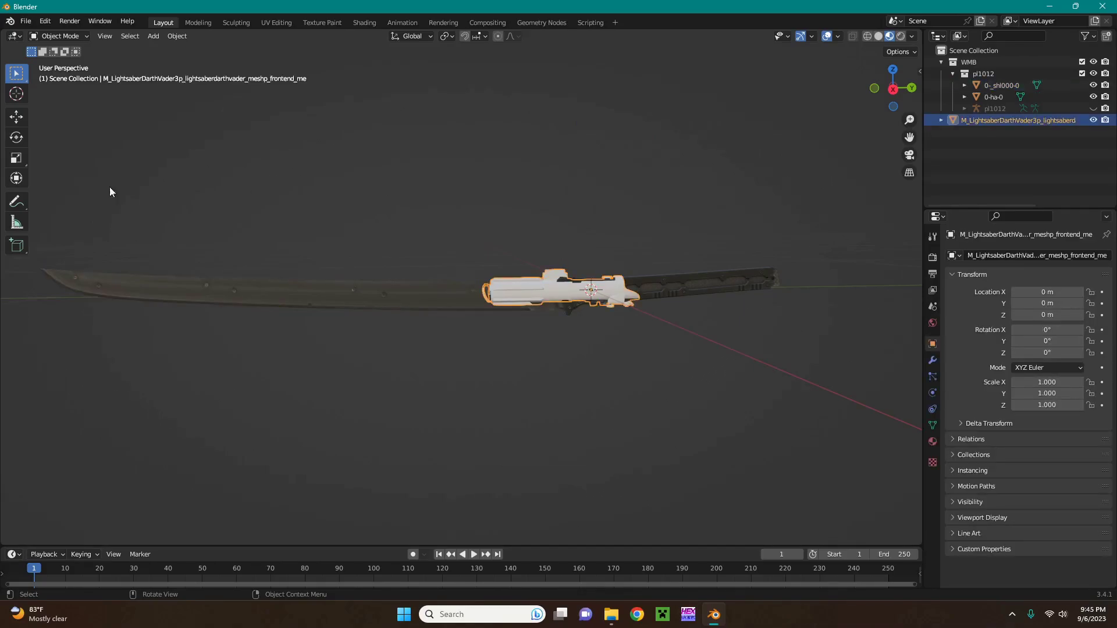
pyautogui.click(24, 137)
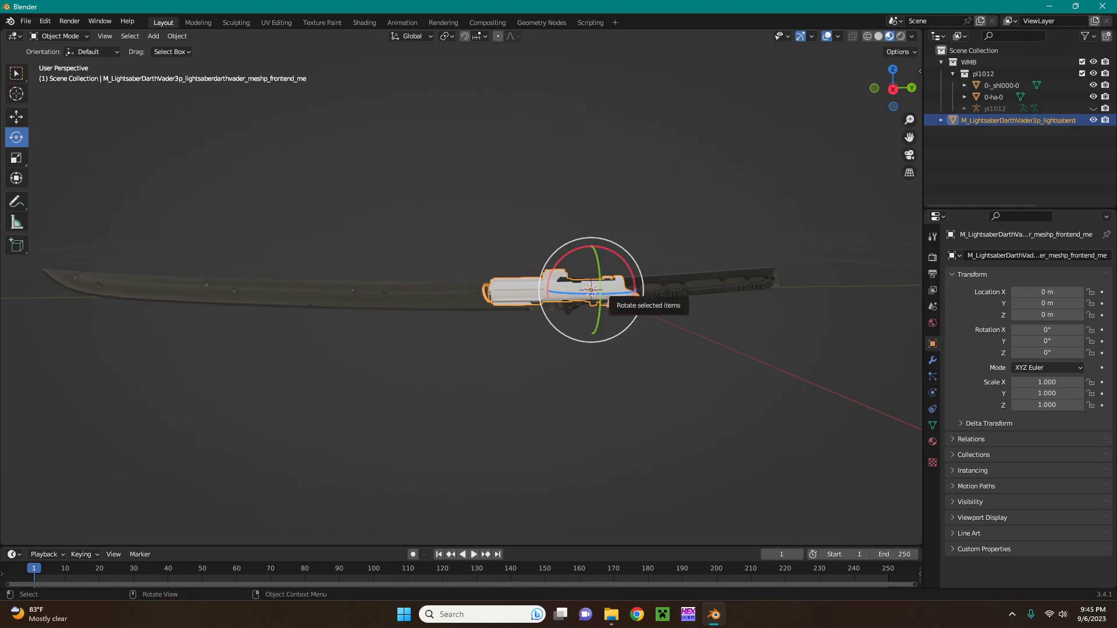
pyautogui.moveTo(632, 291); pyautogui.dragTo(737, 208)
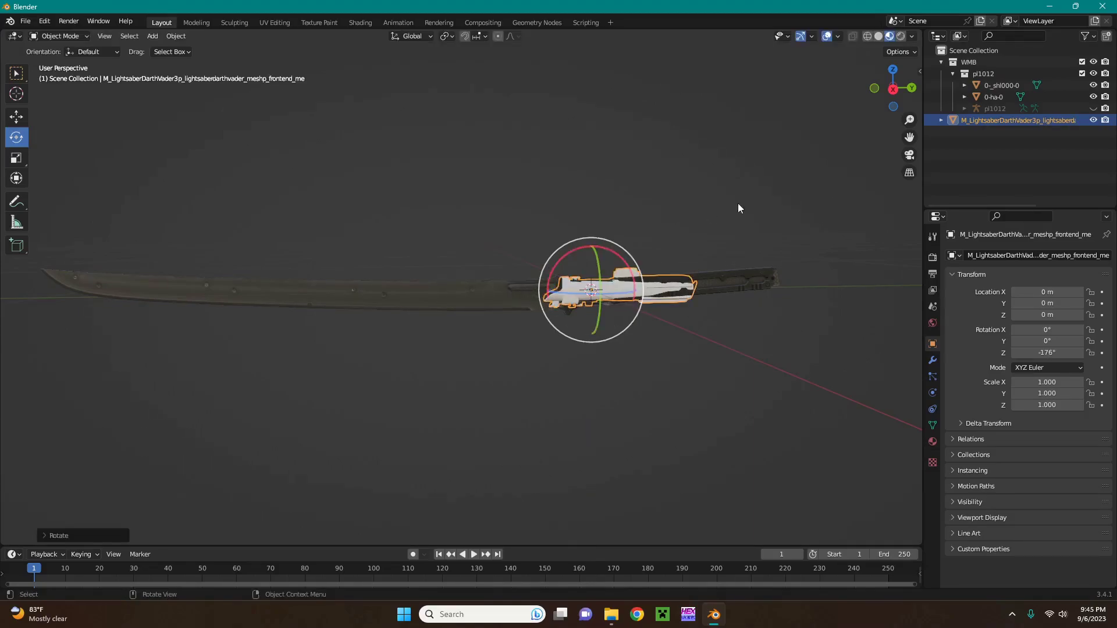
pyautogui.moveTo(738, 209); pyautogui.dragTo(873, 205, button='middle')
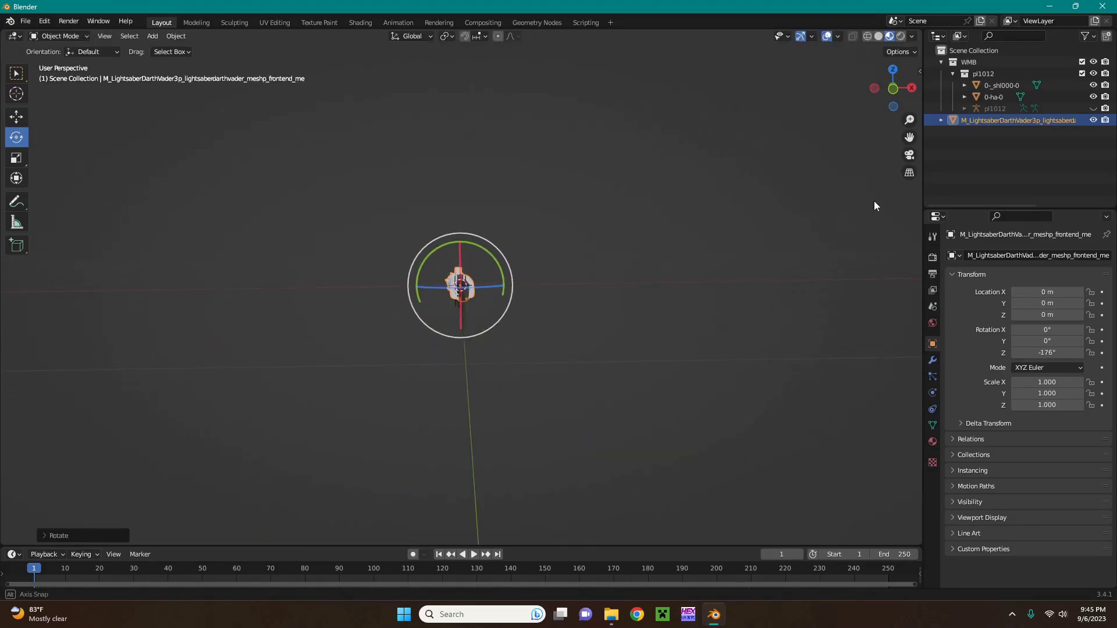
pyautogui.moveTo(485, 288); pyautogui.dragTo(478, 289)
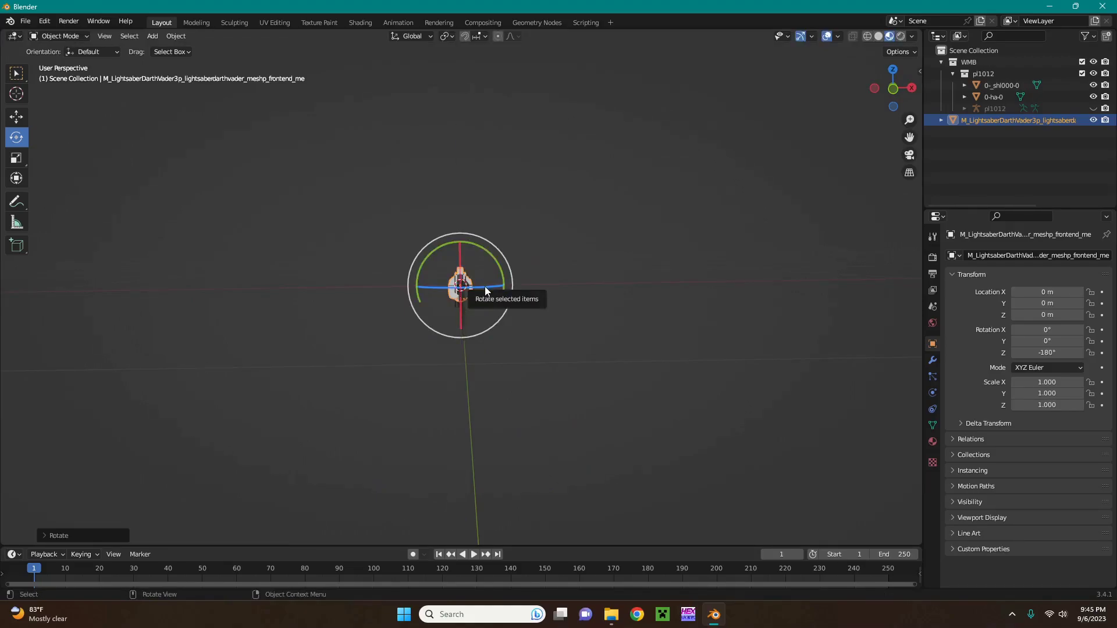
pyautogui.hotkey('alt', 'a')
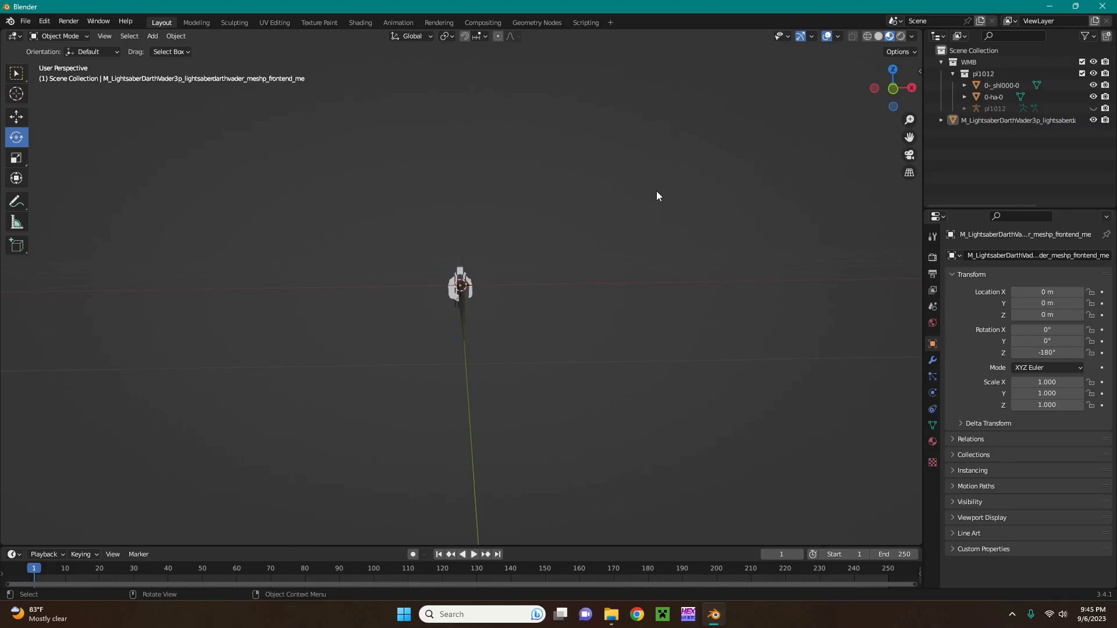
# Examine which parts of the sword the 0-_shl000-0 and 0-ha-0 meshes each cover
pyautogui.moveTo(656, 192); pyautogui.dragTo(489, 201, button='middle')
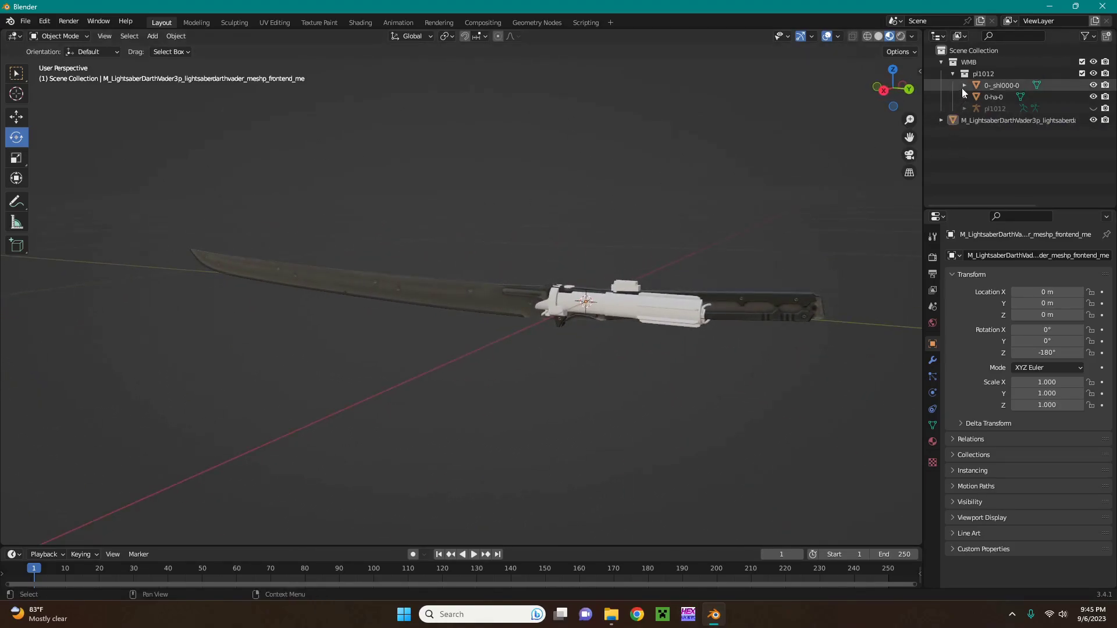
pyautogui.click(989, 86)
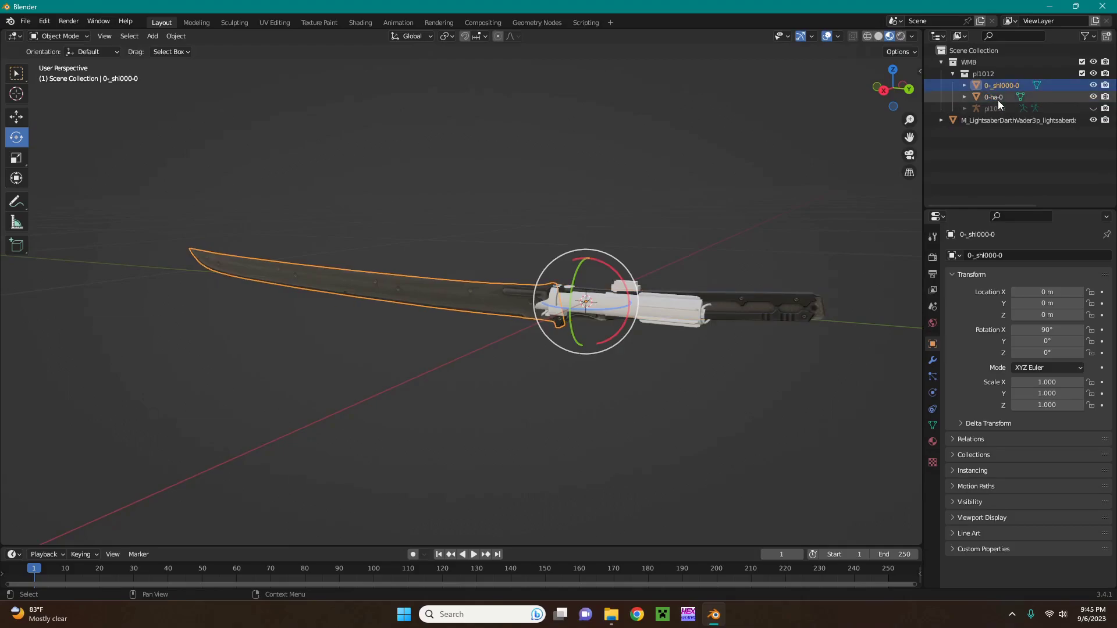
pyautogui.keyDown('ctrl'); pyautogui.click(998, 98); pyautogui.keyUp('ctrl')
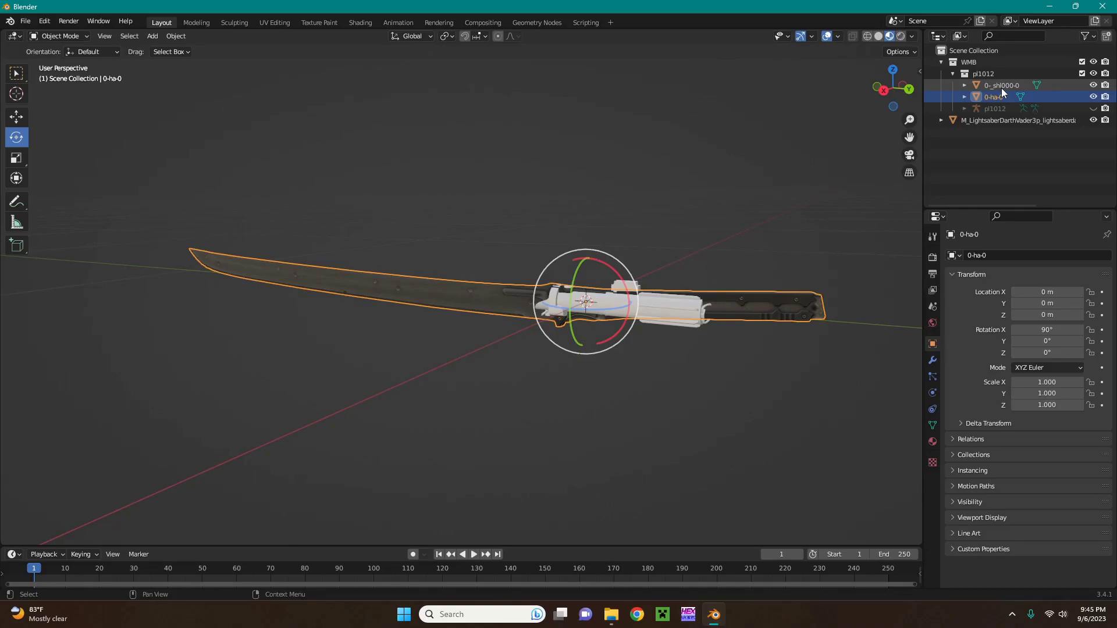
pyautogui.click(789, 225)
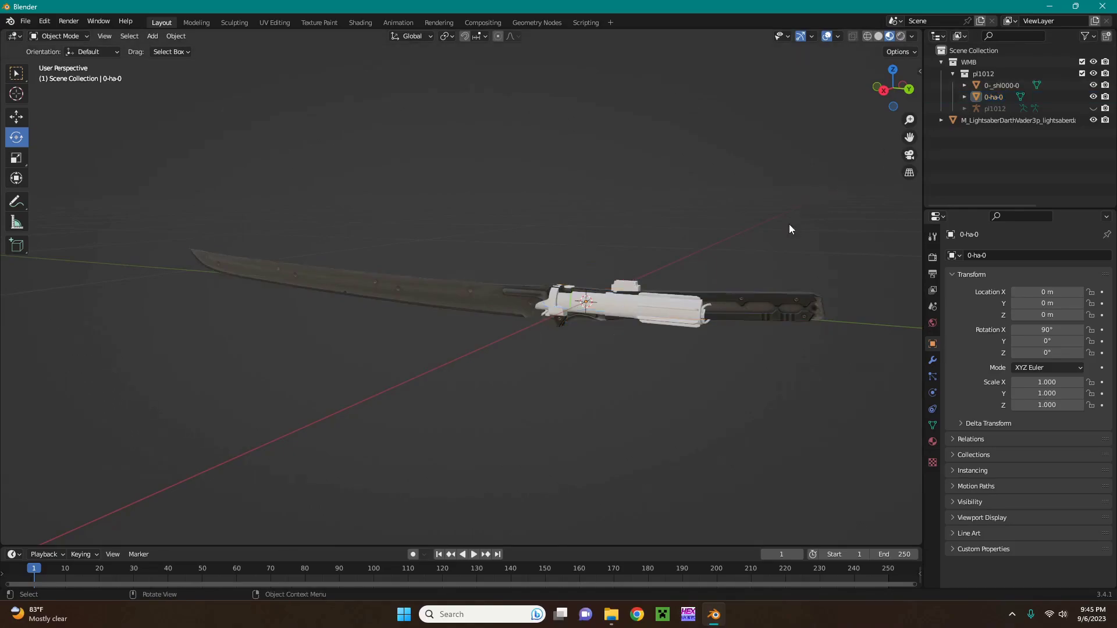
# Switch to File Explorer and open the textures folder inside pl1012.dtt under lightsaber\nier2blender_extracted
pyautogui.click(611, 614)
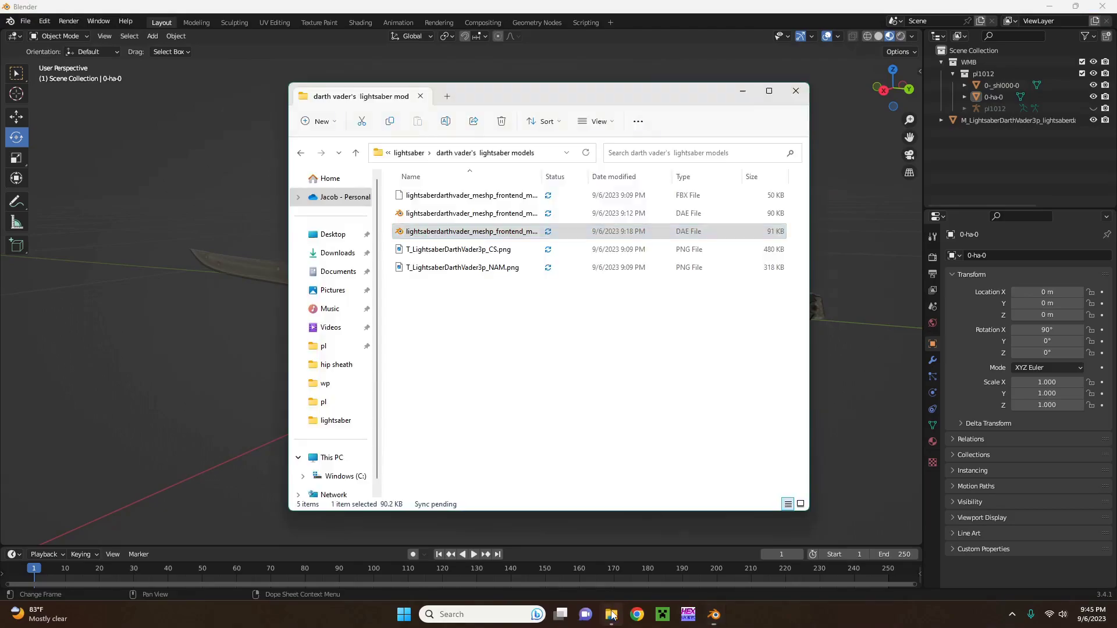
pyautogui.click(409, 152)
pyautogui.click(803, 310)
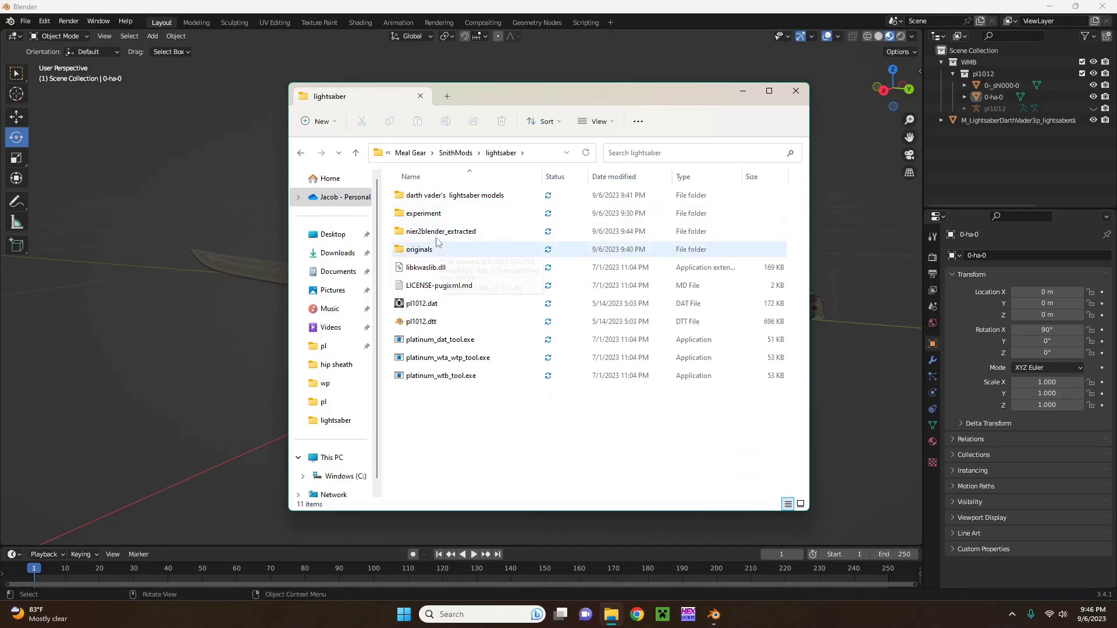
pyautogui.doubleClick(460, 233)
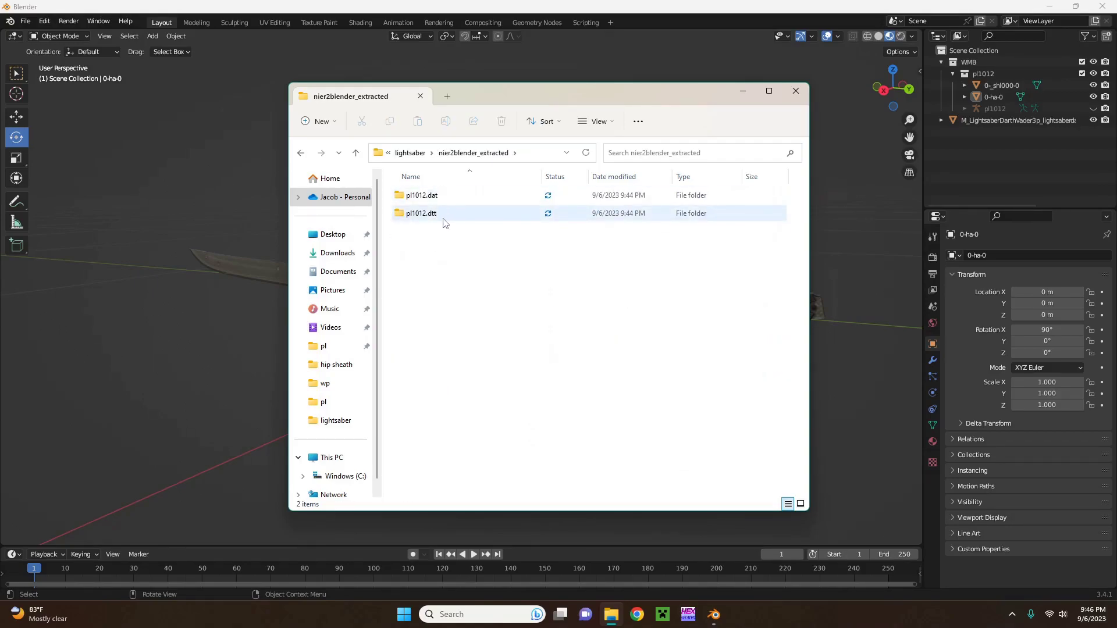
pyautogui.doubleClick(435, 215)
pyautogui.doubleClick(427, 201)
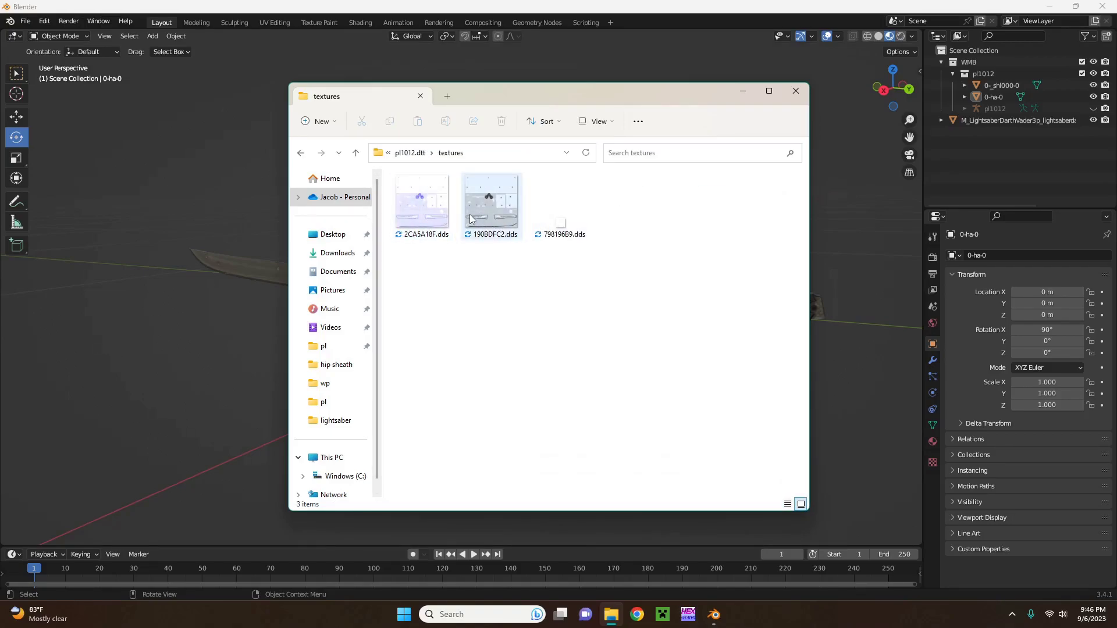
# Inspect the textures 2CA5A18F.dds, 190BDFC2.dds and 798196B9.dds, and return to Blender
pyautogui.click(420, 205)
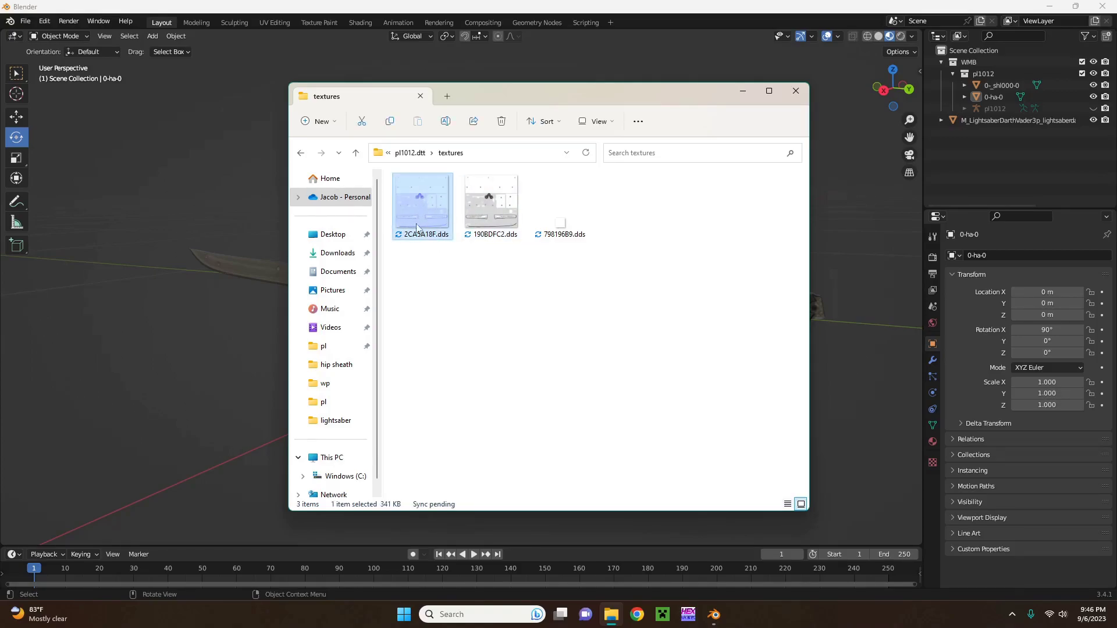
pyautogui.click(613, 304)
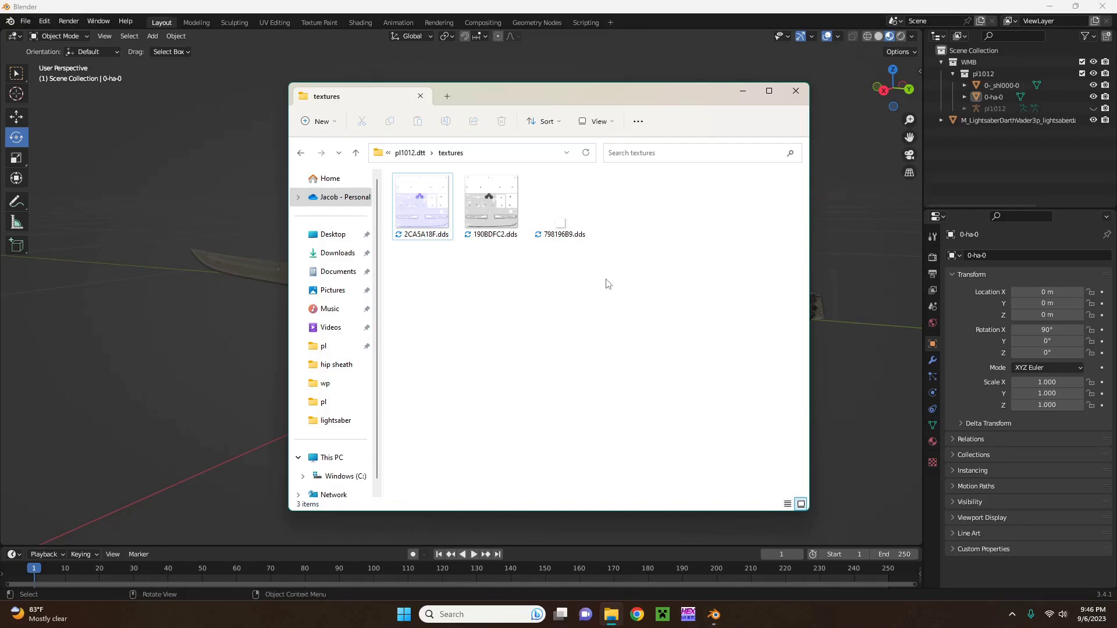
pyautogui.click(510, 208)
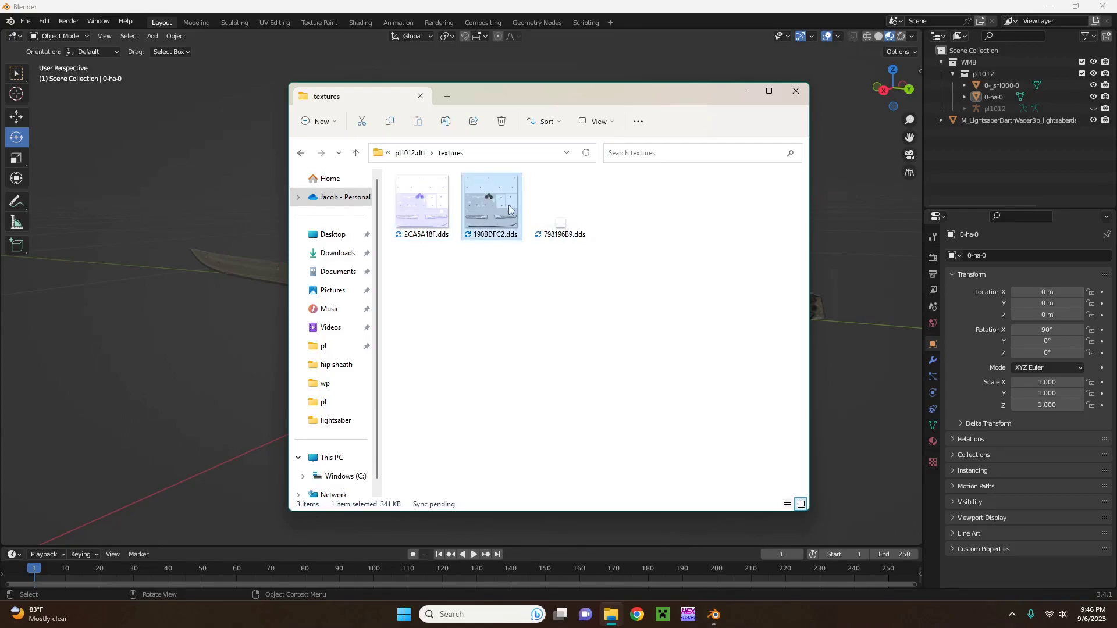
pyautogui.click(606, 345)
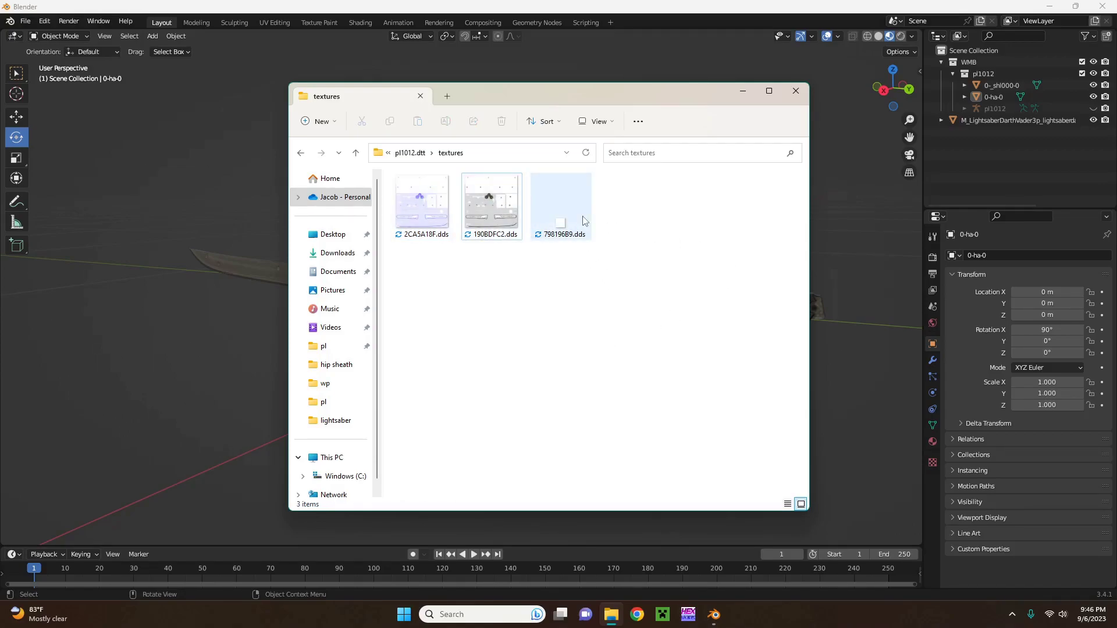
pyautogui.moveTo(583, 220)
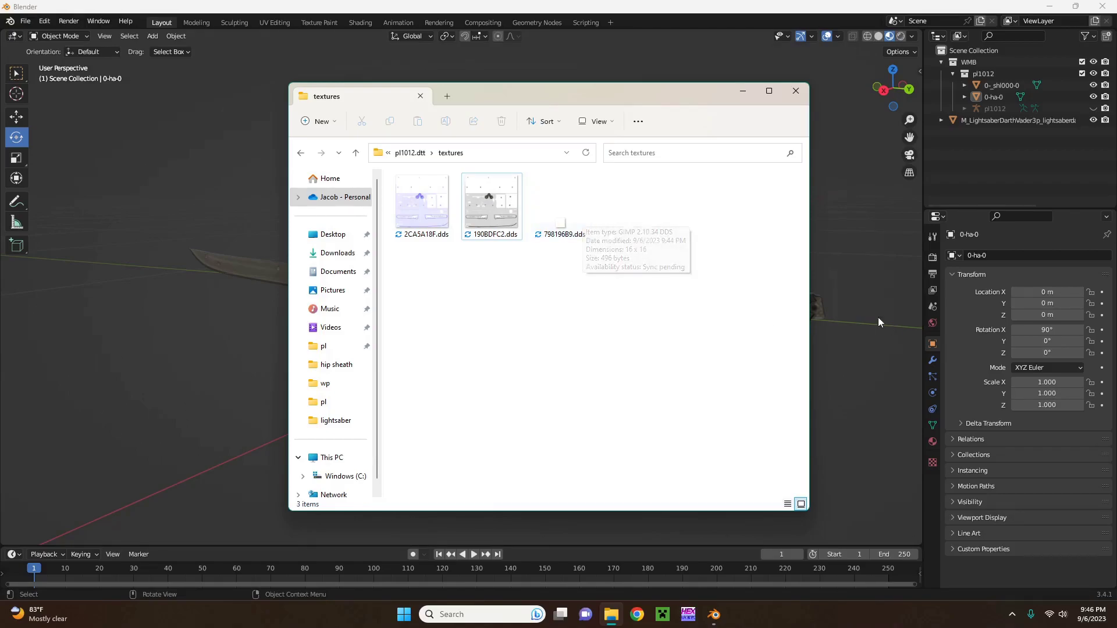
pyautogui.moveTo(771, 308); pyautogui.dragTo(844, 366)
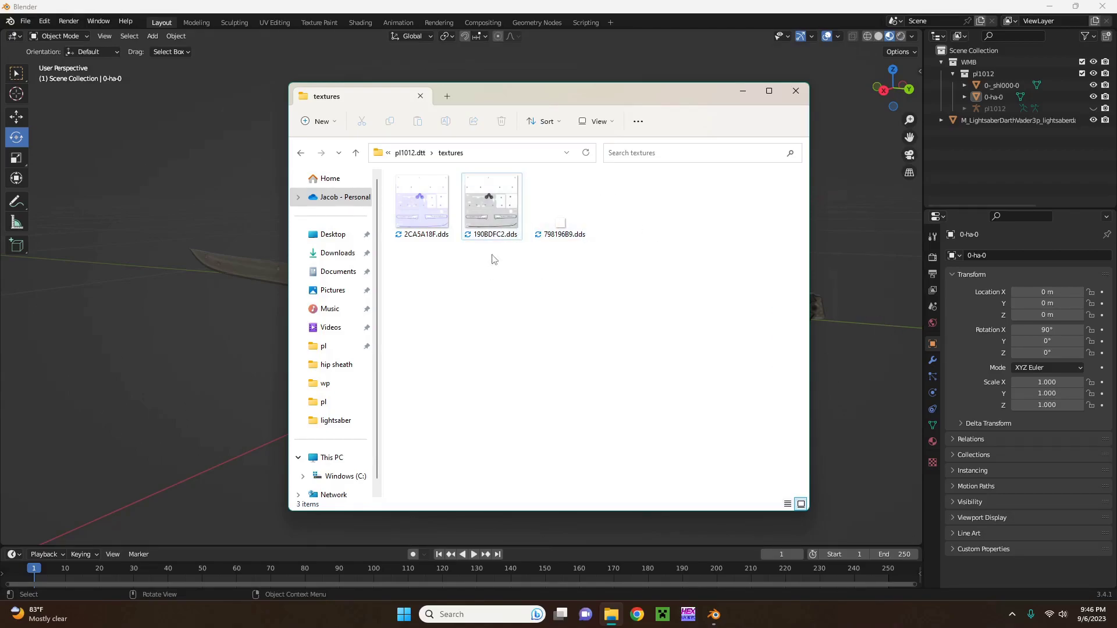
pyautogui.click(675, 5)
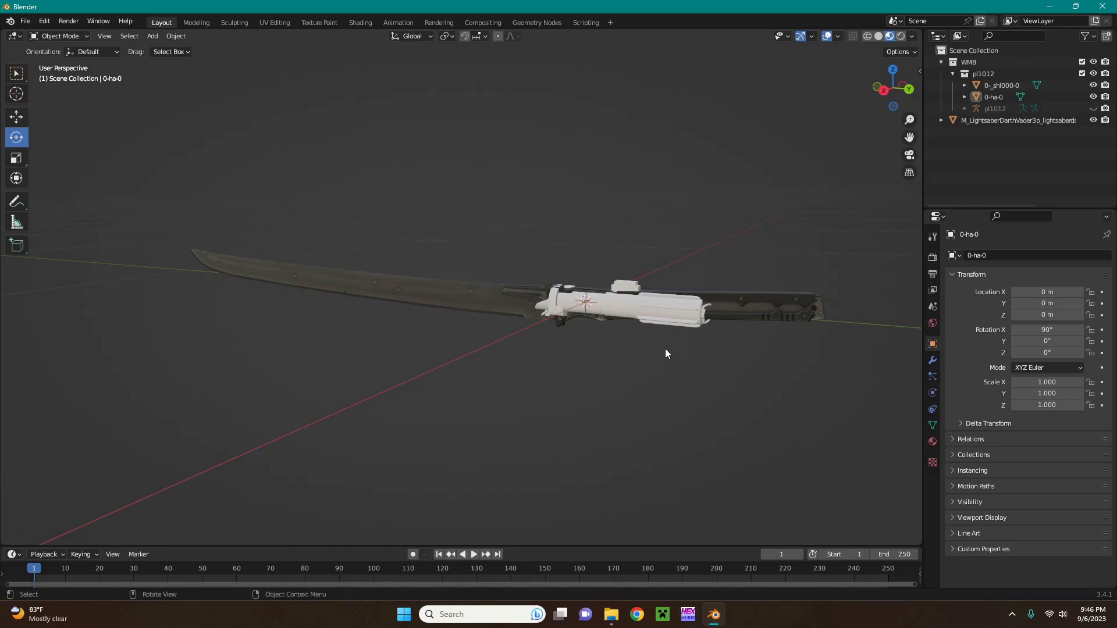
# Scale the lightsaber mesh up uniformly to about 1.291 to approach the size of the sword's handle
pyautogui.moveTo(665, 349); pyautogui.dragTo(693, 352, button='middle')
pyautogui.click(669, 301)
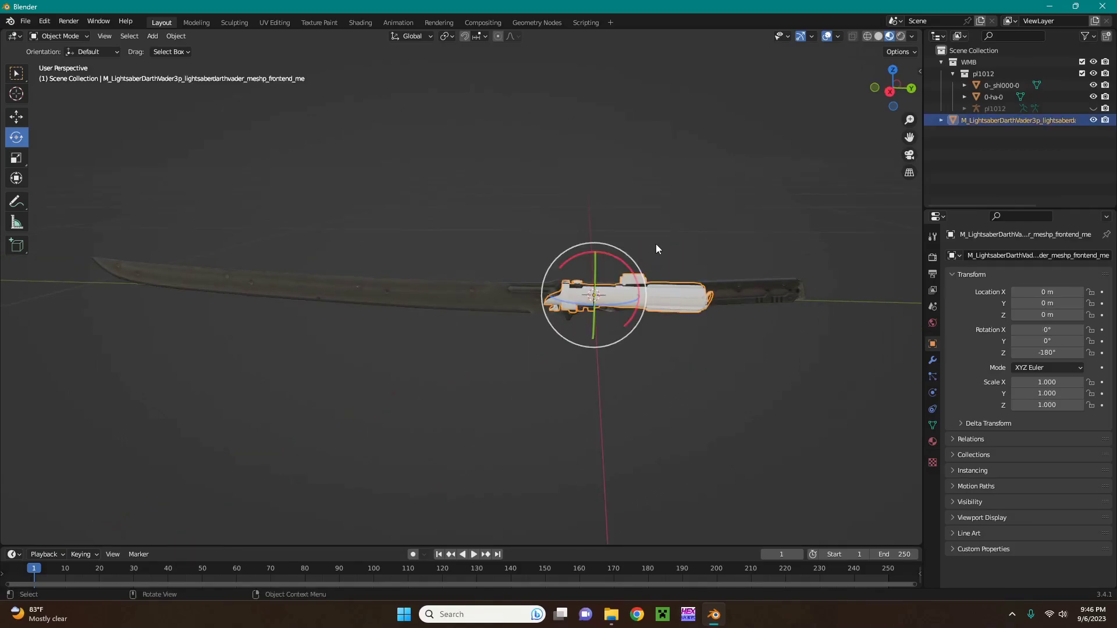
pyautogui.press('s')
pyautogui.click(671, 214)
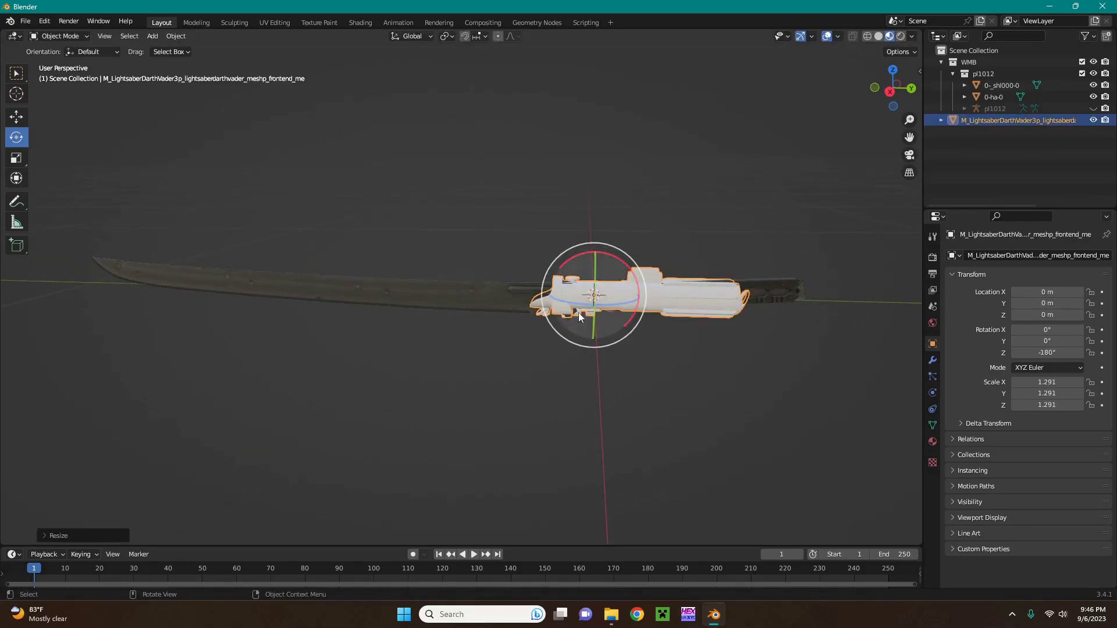
# Move the lightsaber mesh along Y to about 0.053 m so it sits over the sword's handle
pyautogui.click(16, 116)
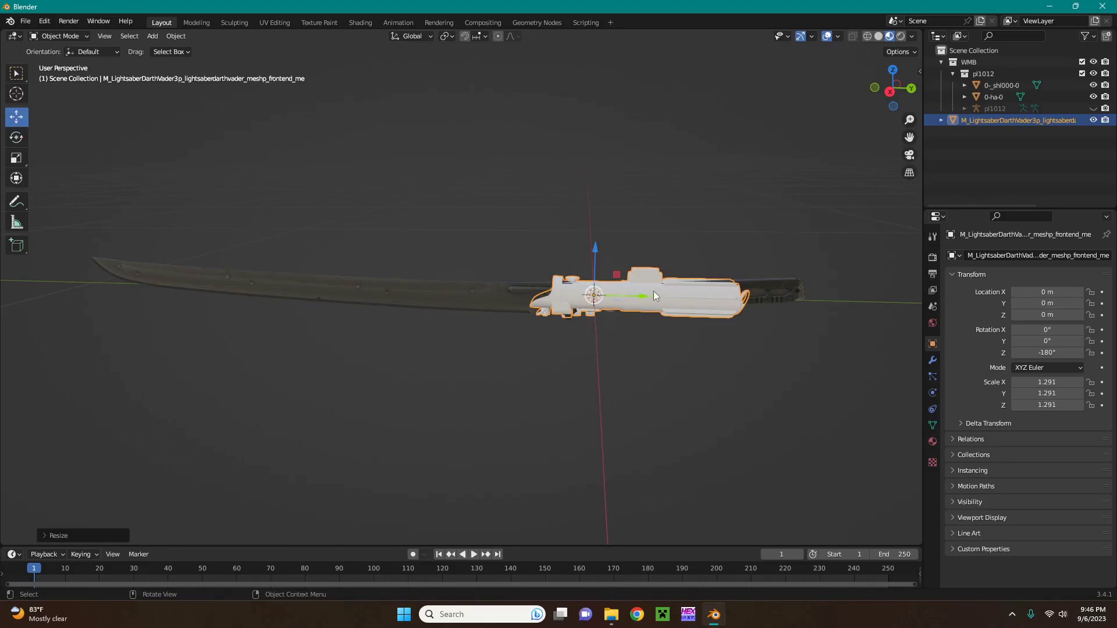
pyautogui.moveTo(645, 295); pyautogui.dragTo(707, 441)
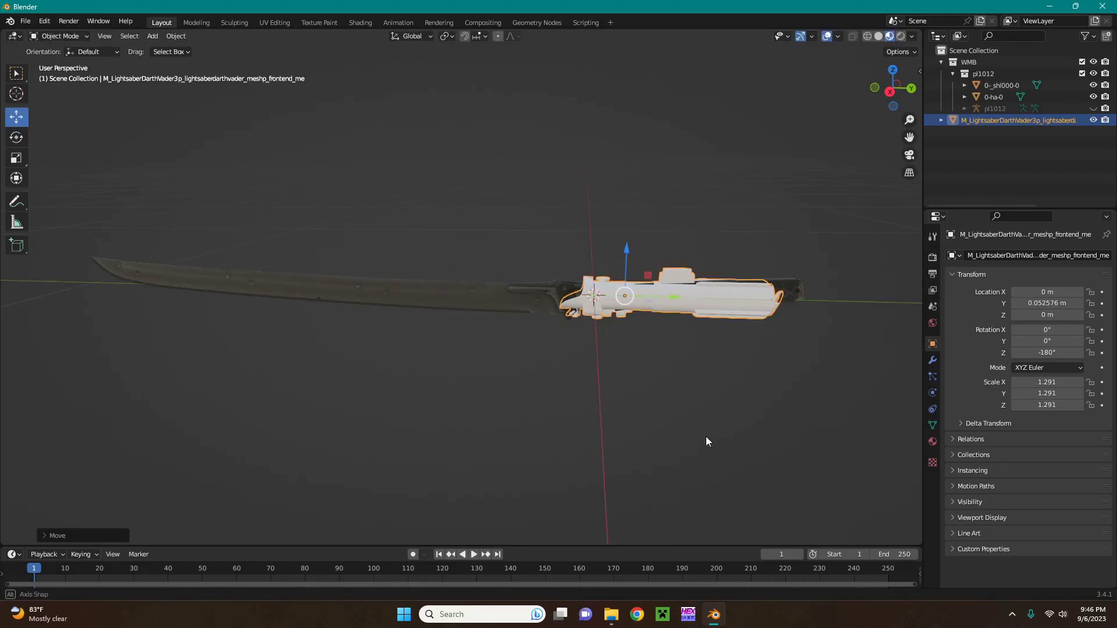
pyautogui.moveTo(707, 441); pyautogui.dragTo(600, 353, button='middle')
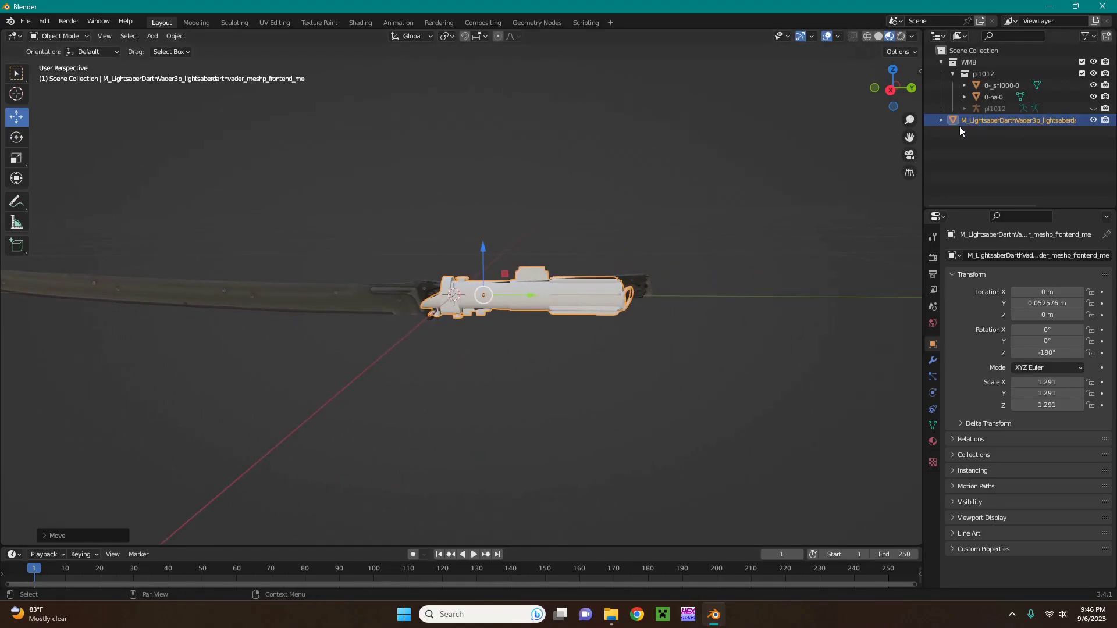
pyautogui.moveTo(589, 311); pyautogui.dragTo(660, 308, button='middle')
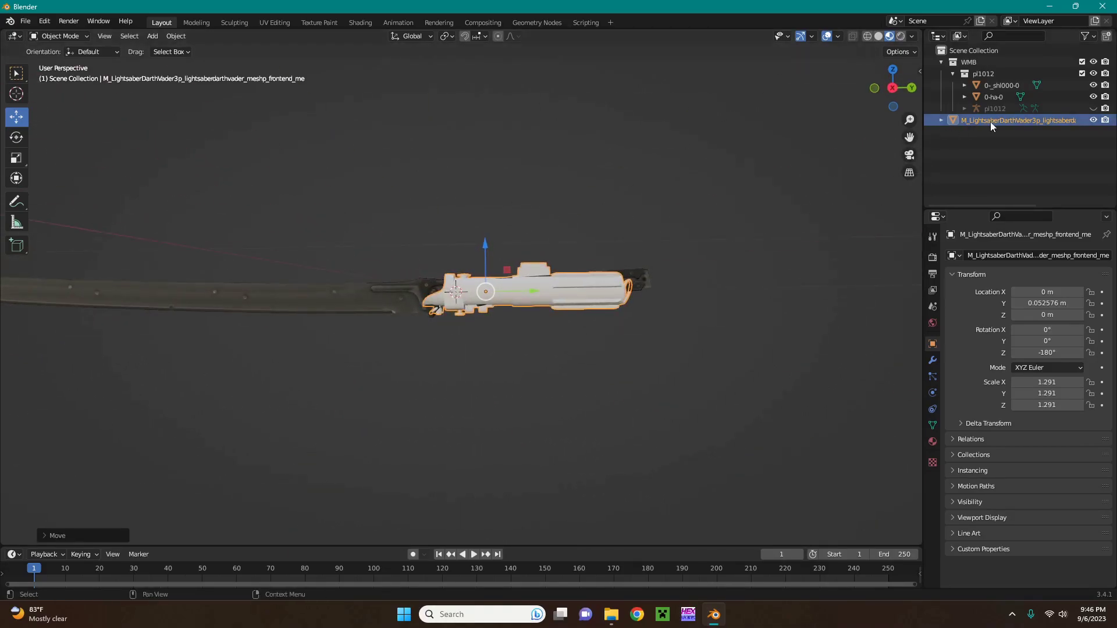
# Delete the imported vertex group from the lightsaber mesh, expanding the 0-ha-0 object's contents for comparison
pyautogui.click(940, 119)
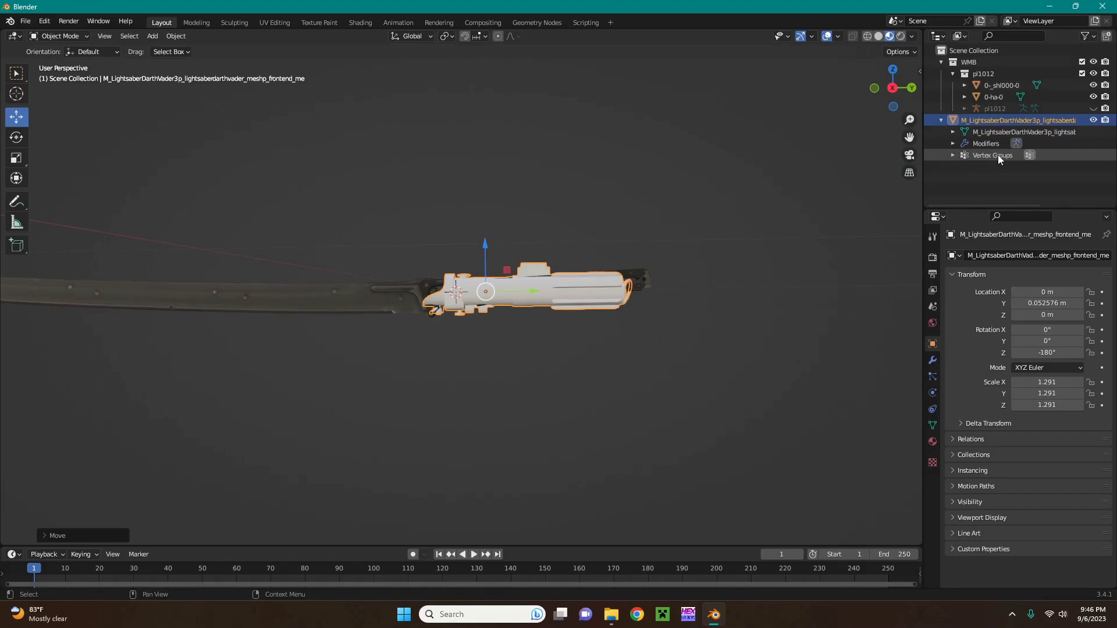
pyautogui.click(933, 428)
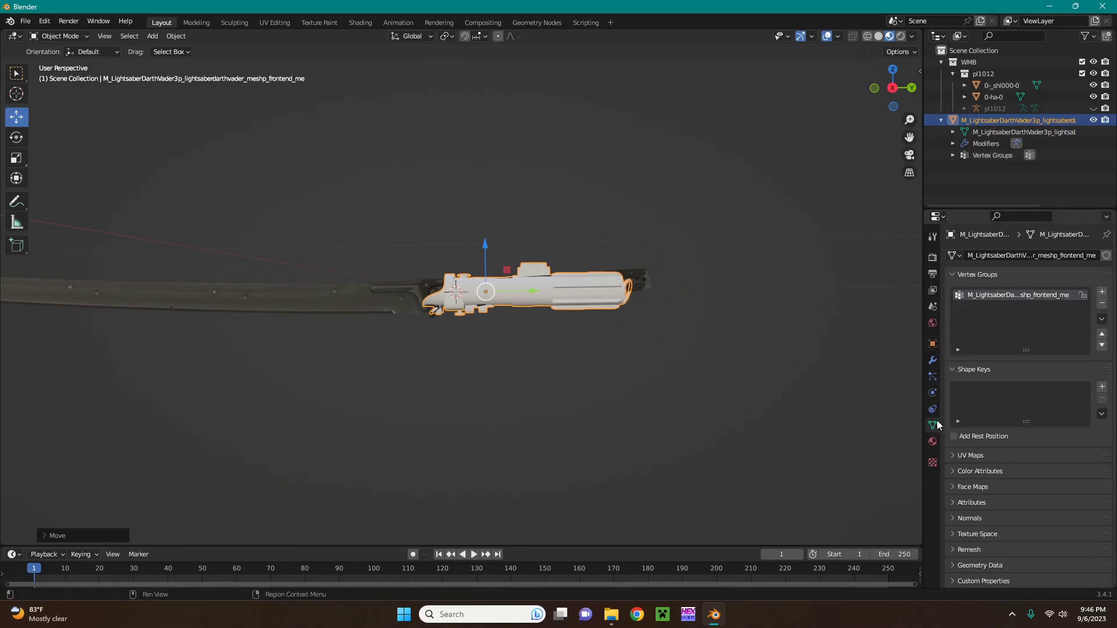
pyautogui.click(965, 98)
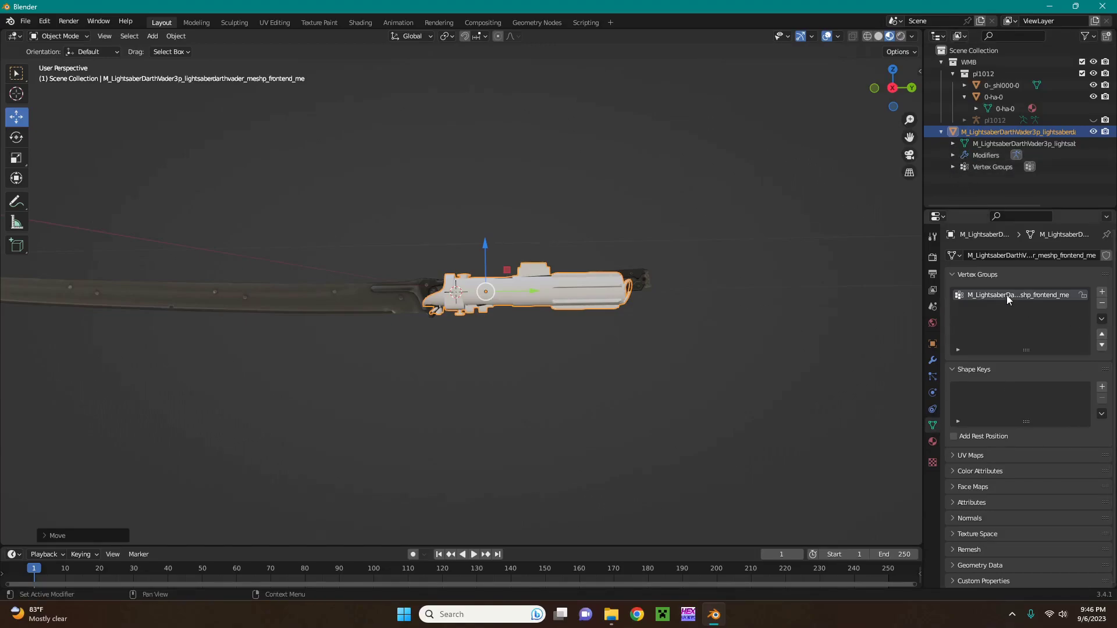
pyautogui.click(1102, 303)
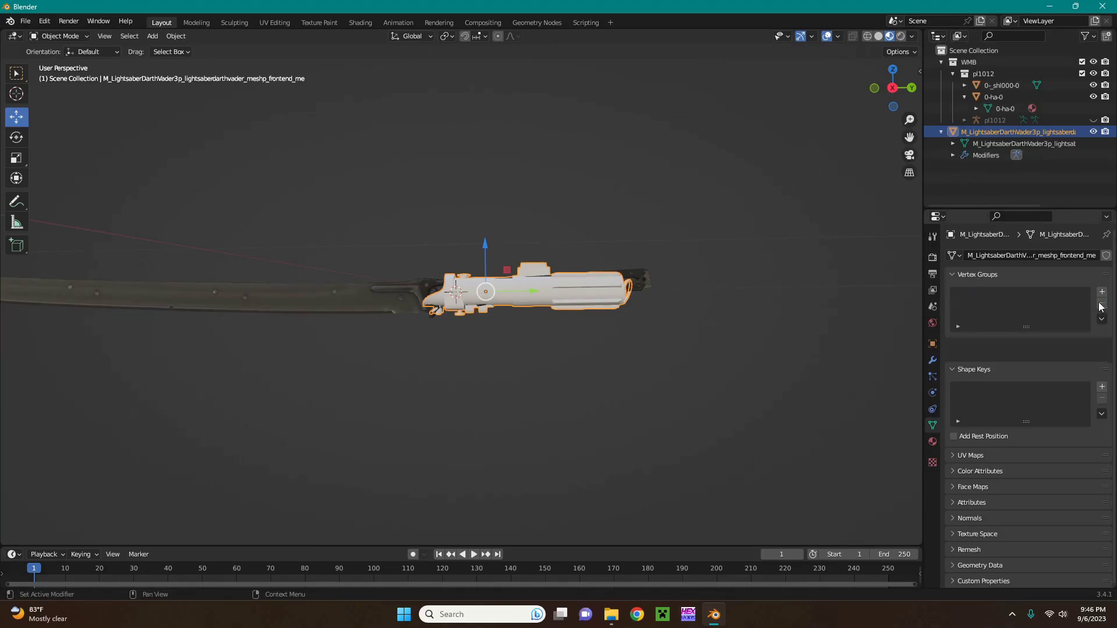
# Rename the lightsaber mesh's UV map to UVMap
pyautogui.click(965, 435)
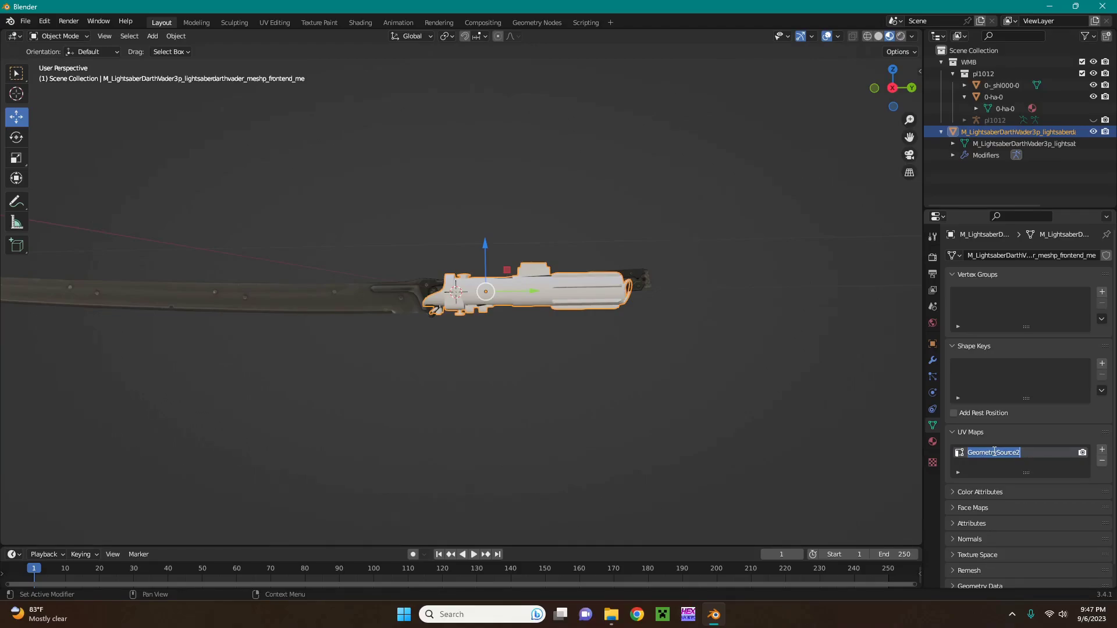
pyautogui.write('UVMap')
# Remove the imported material slot from the lightsaber mesh and open its modifier settings
pyautogui.click(933, 441)
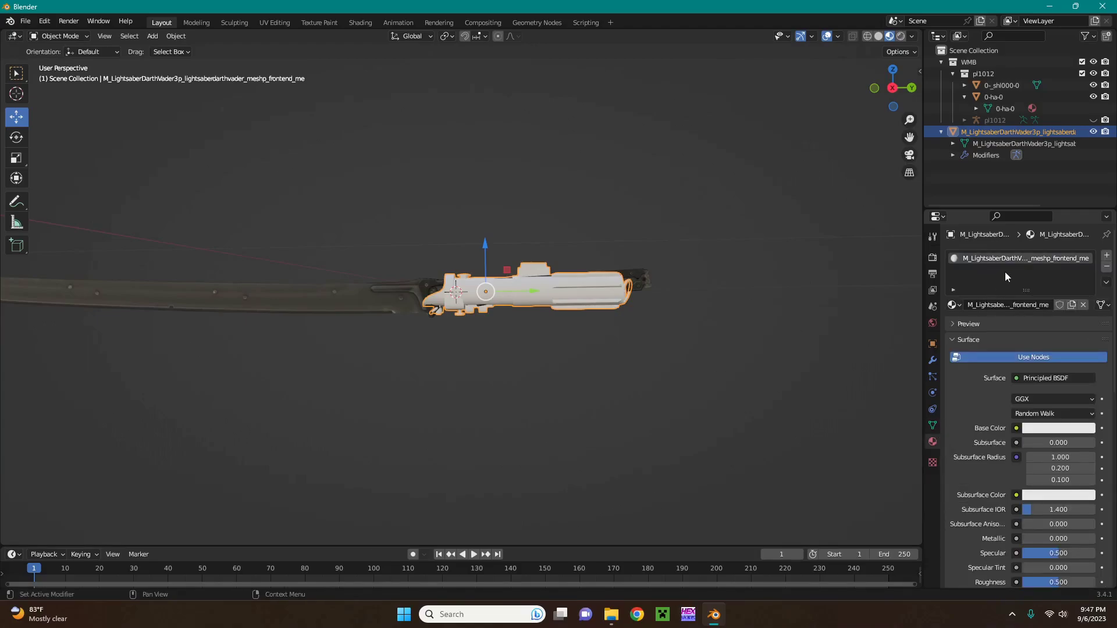
pyautogui.click(1107, 266)
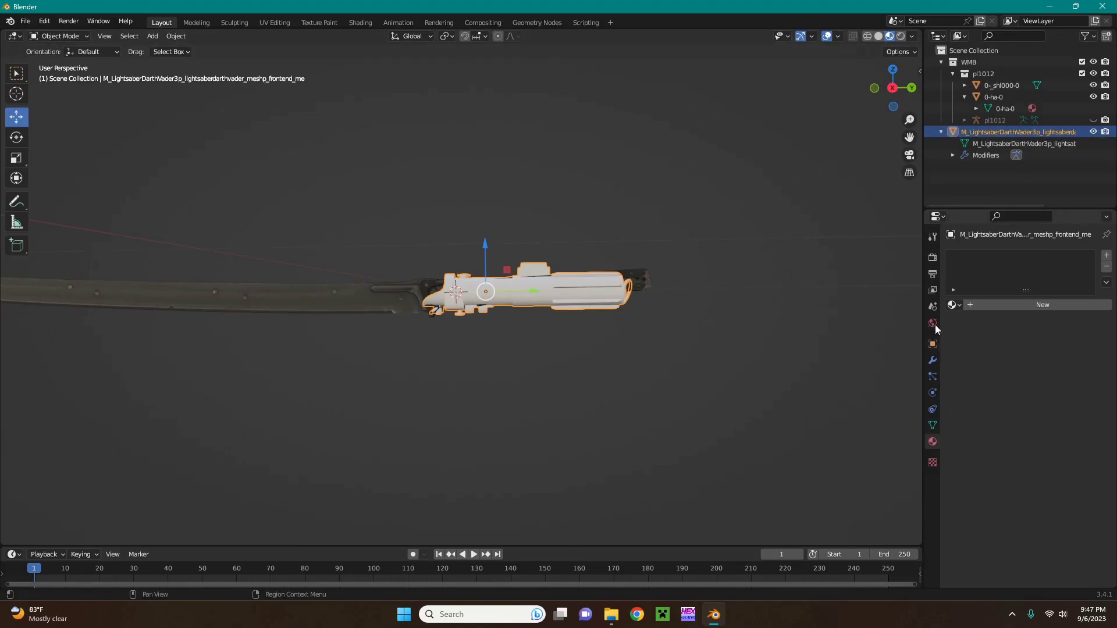
pyautogui.click(932, 361)
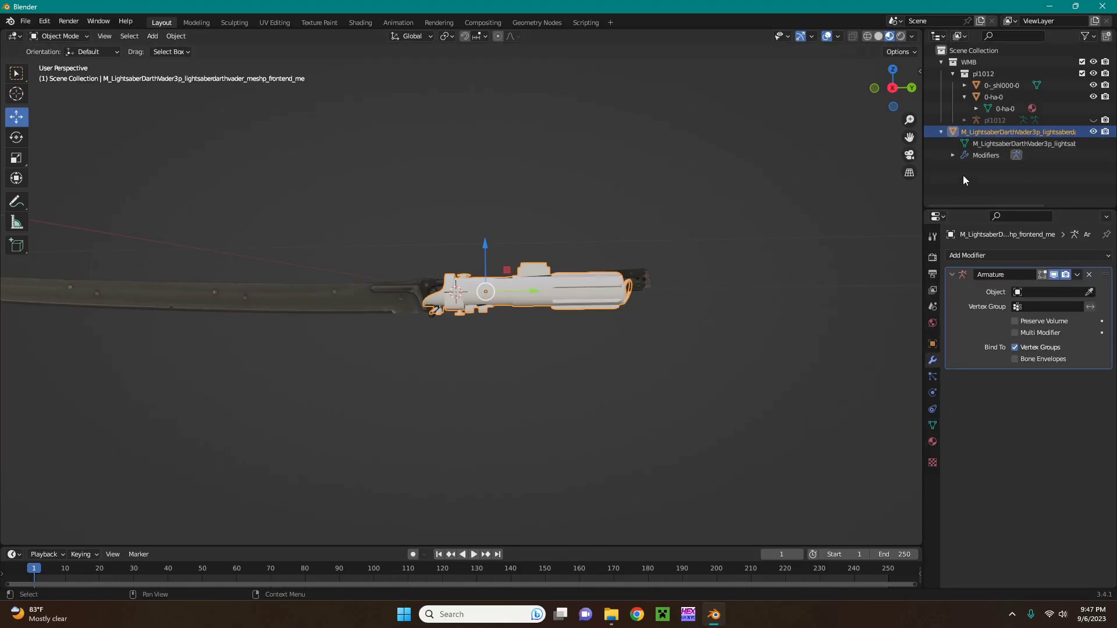
pyautogui.click(952, 156)
pyautogui.click(952, 155)
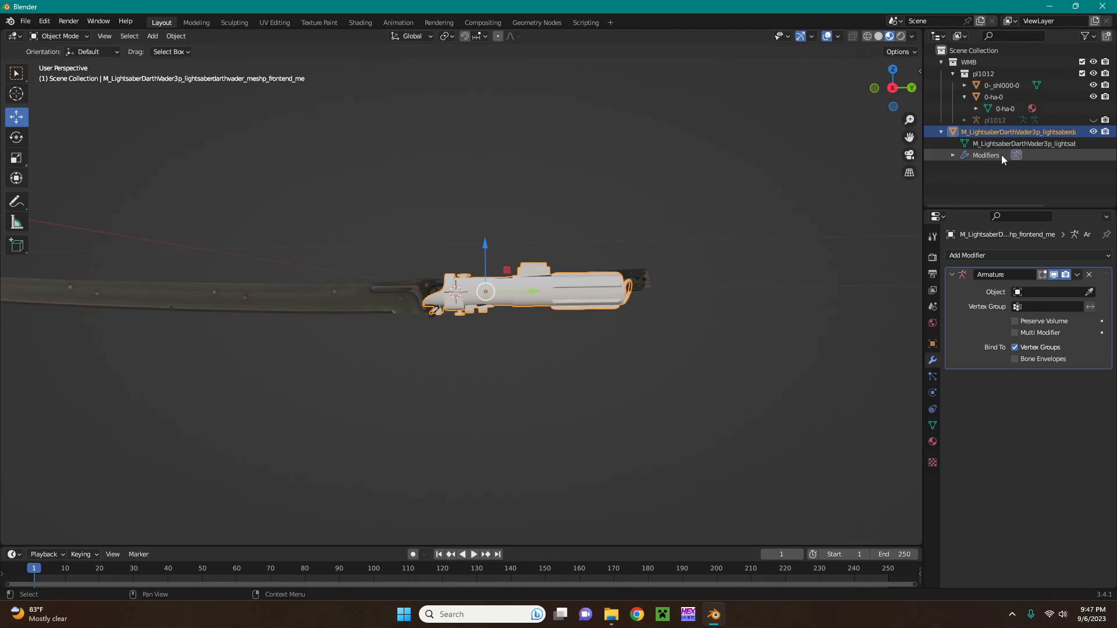
pyautogui.click(1089, 275)
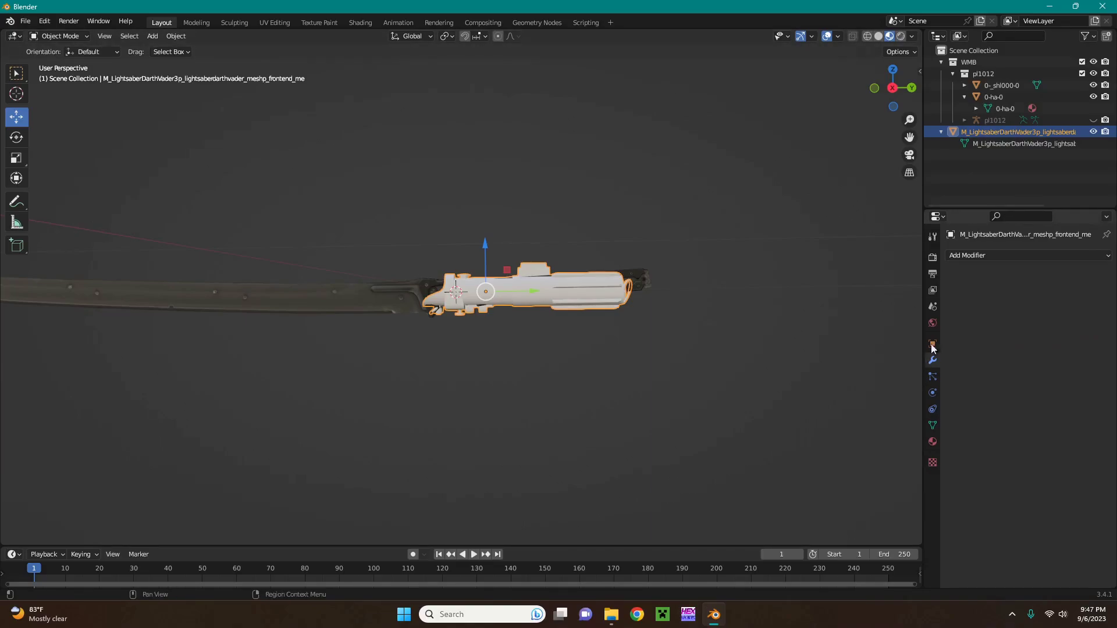
pyautogui.hotkey('ctrl', 'z')
pyautogui.click(988, 155)
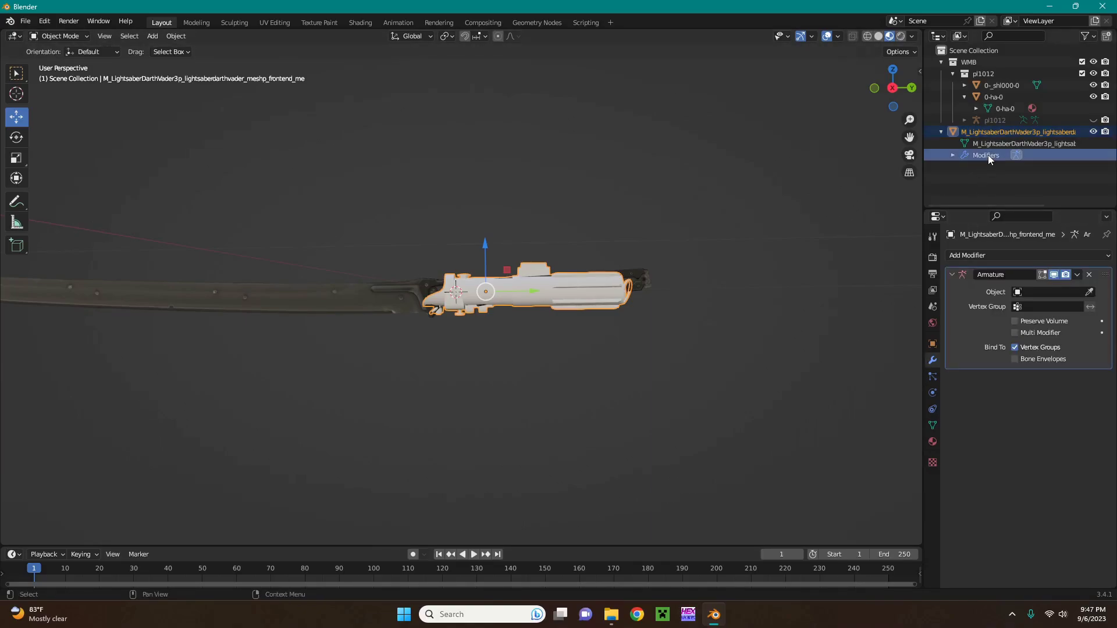
pyautogui.press('Delete')
pyautogui.hotkey('ctrl', 'z')
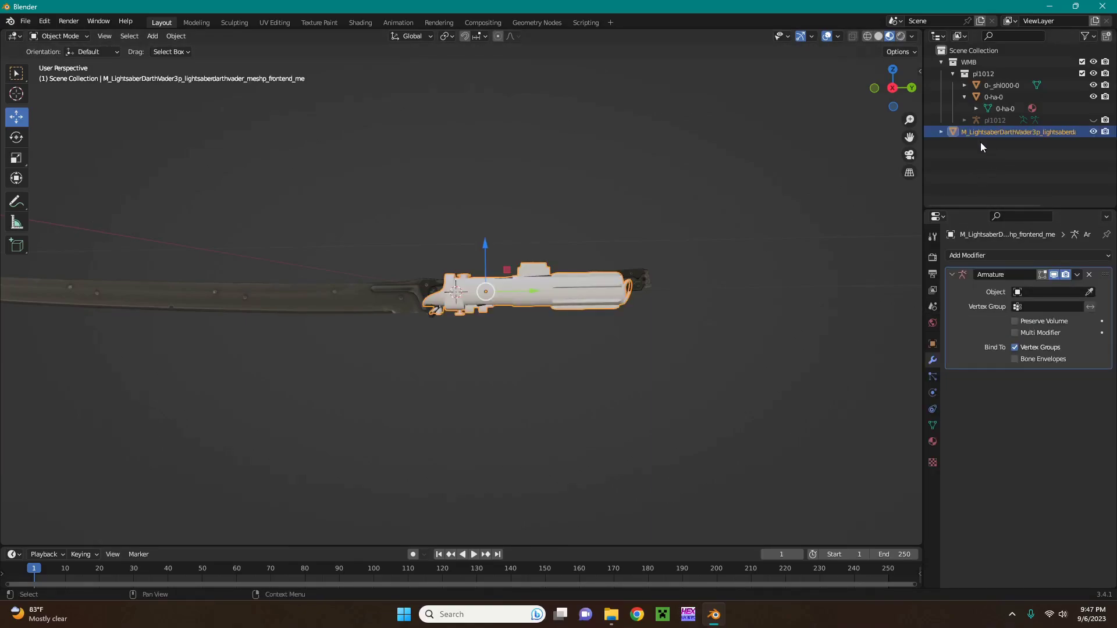
# Remove the Armature modifier from the lightsaber mesh and open its material settings
pyautogui.click(1089, 275)
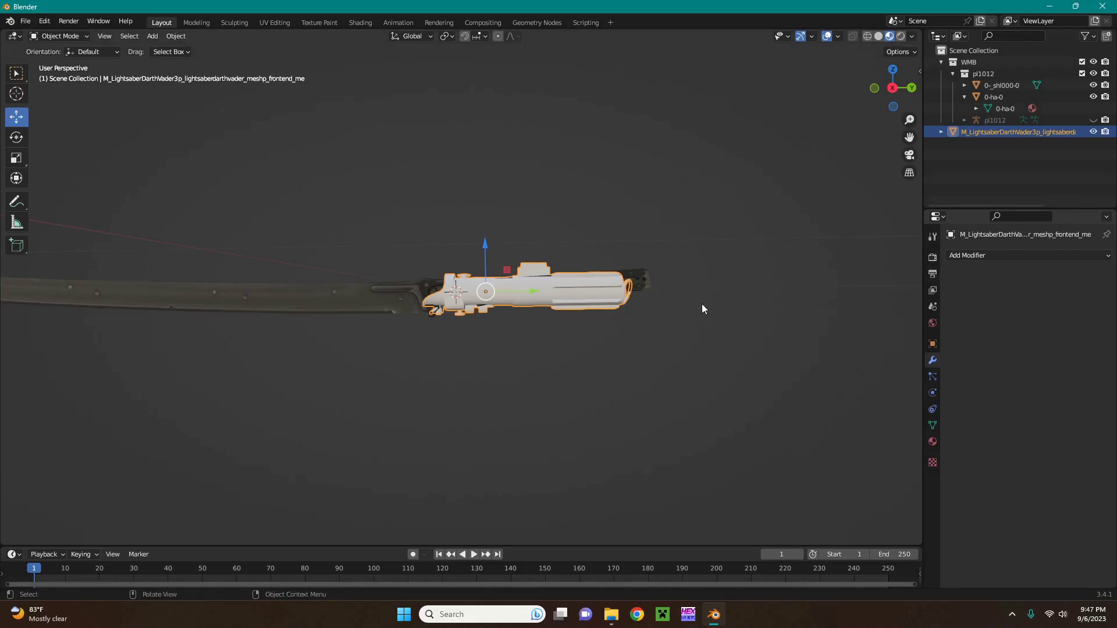
pyautogui.click(932, 441)
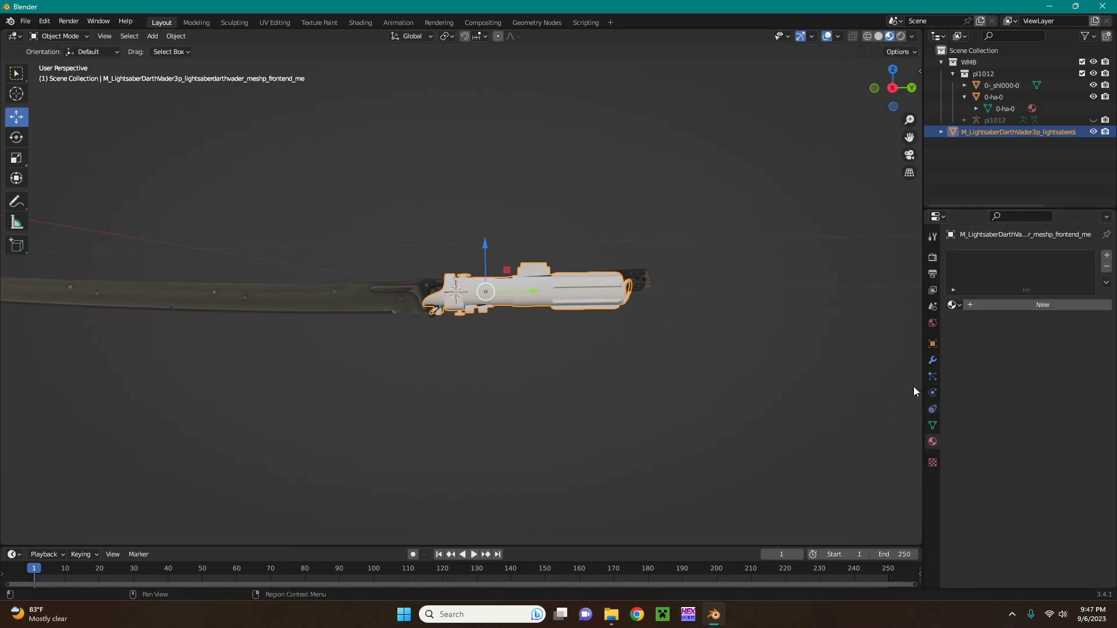
# Save the project as lightsaber.blend in the Documents folder
pyautogui.moveTo(647, 266)
pyautogui.mouseDown(button='middle')
pyautogui.moveTo(794, 309)
pyautogui.moveTo(646, 262)
pyautogui.mouseUp(button='middle')
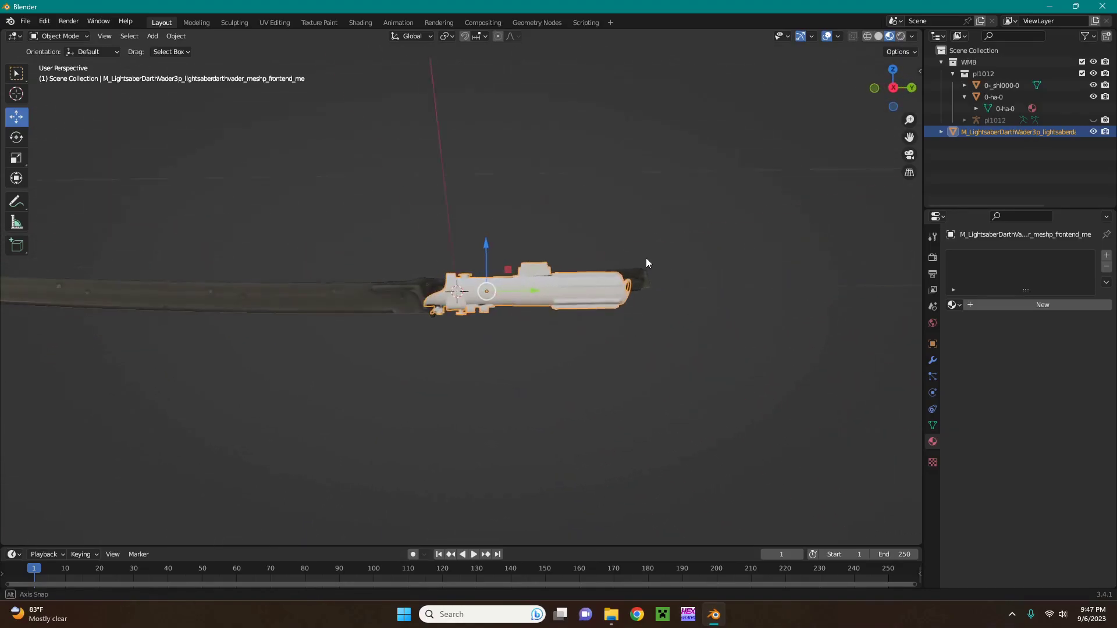
pyautogui.click(24, 21)
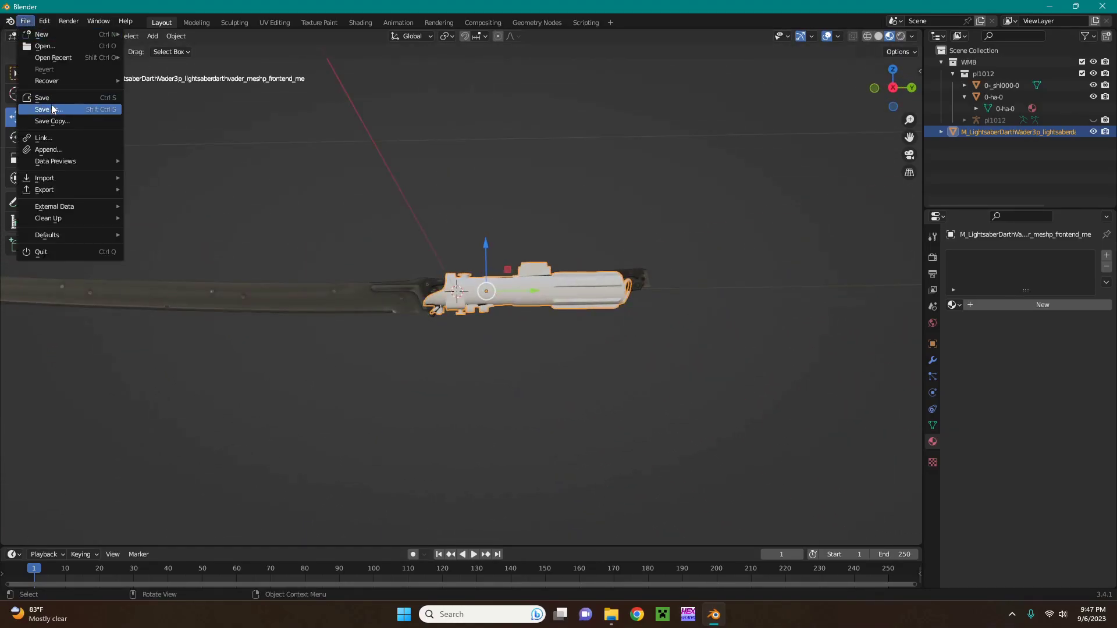
pyautogui.click(49, 110)
pyautogui.click(422, 461)
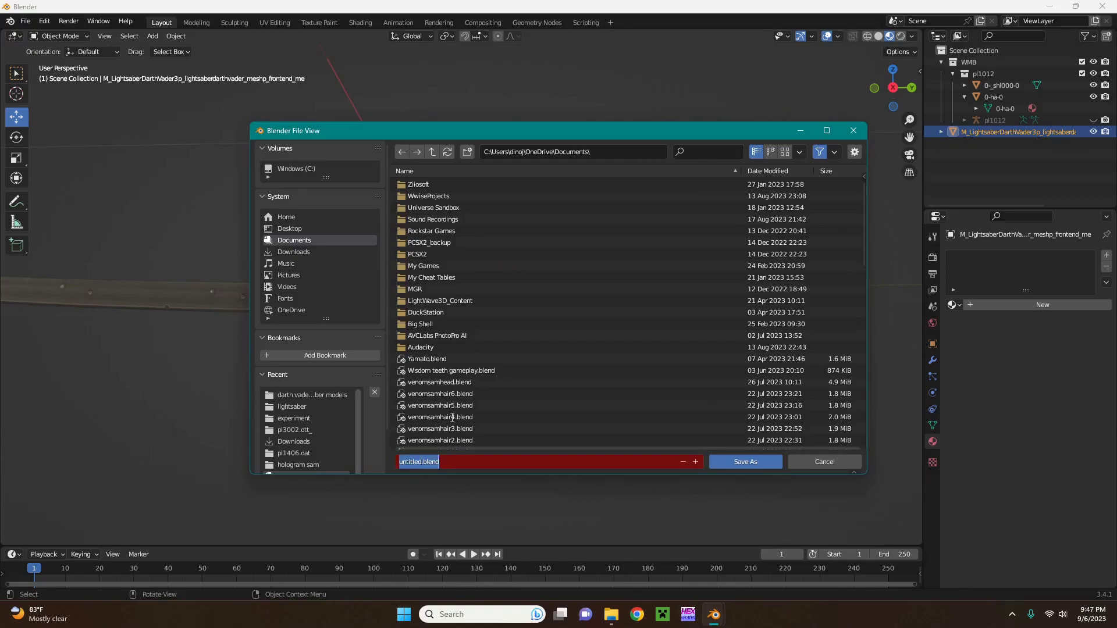
pyautogui.write('lightsaber')
pyautogui.press('Return')
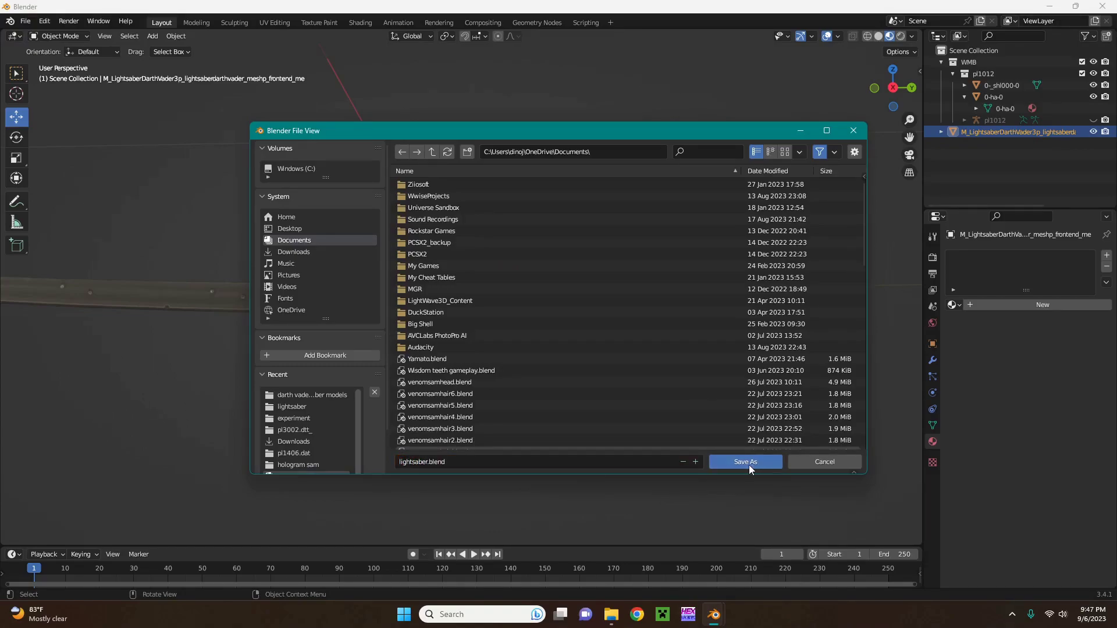
pyautogui.click(746, 462)
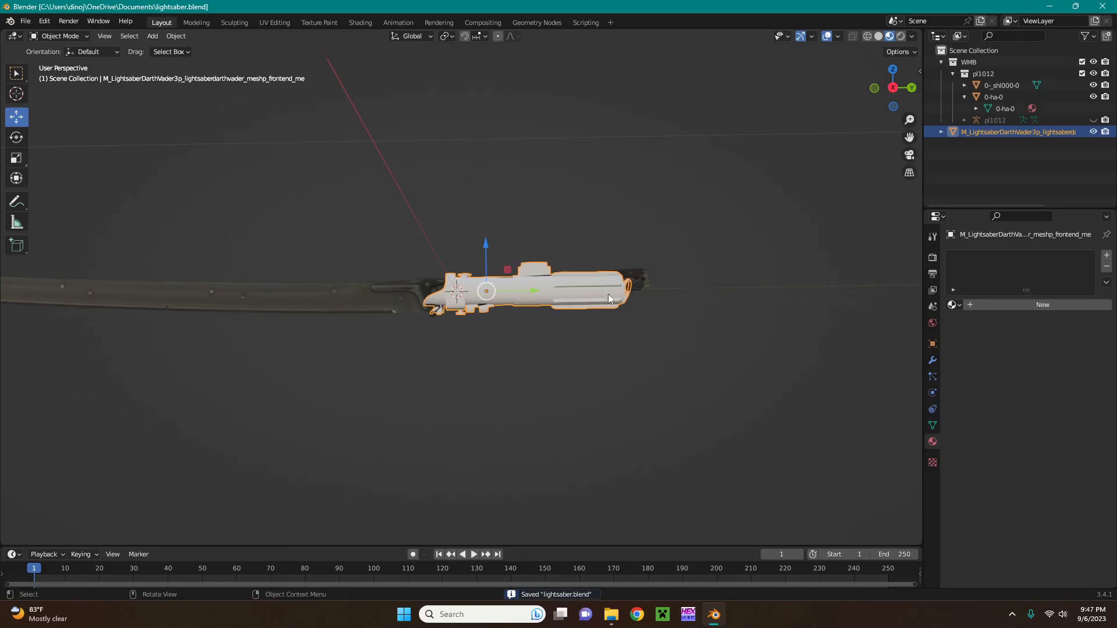
# Copy the lightsaber mesh, switch to File Explorer and go back up to the lightsaber mod folder
pyautogui.hotkey('ctrl', 'c')
pyautogui.click(616, 221)
pyautogui.click(611, 615)
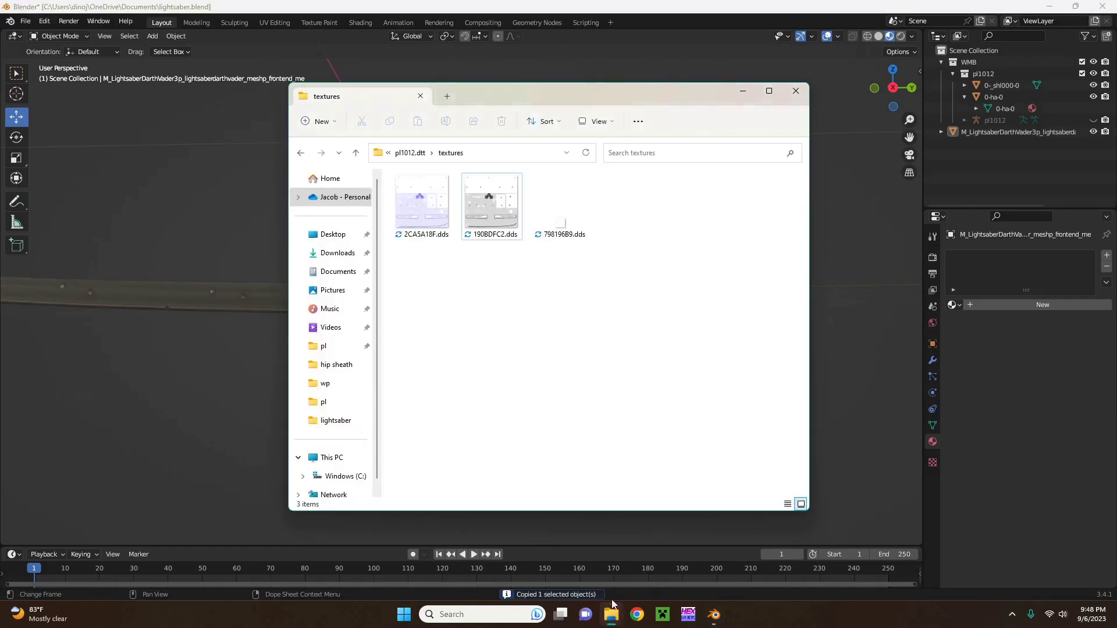
pyautogui.click(420, 154)
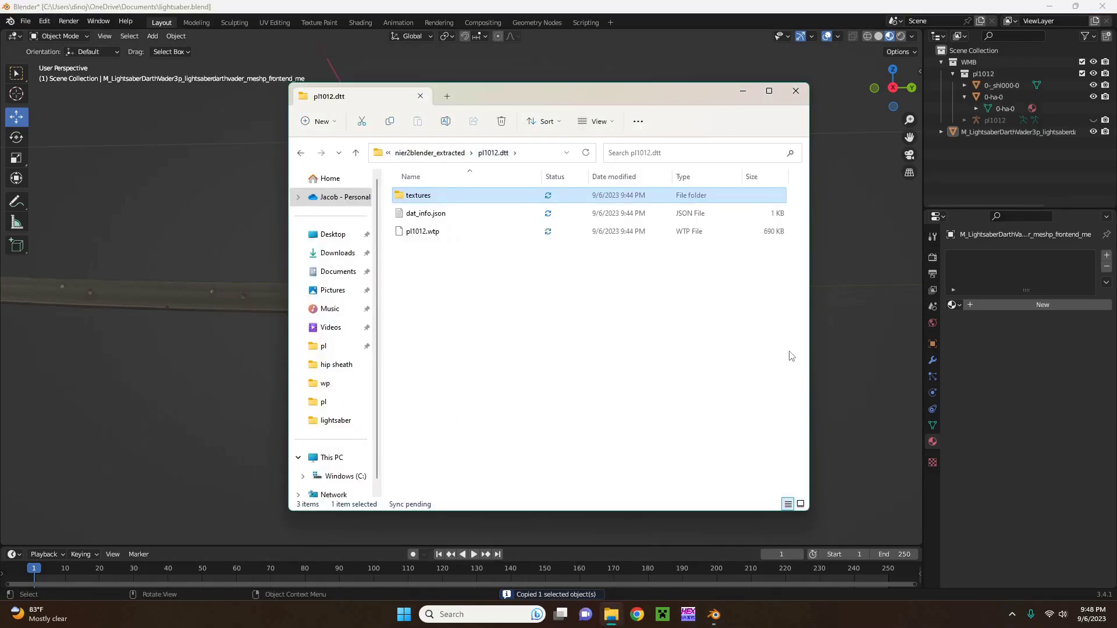
pyautogui.click(435, 153)
pyautogui.click(414, 152)
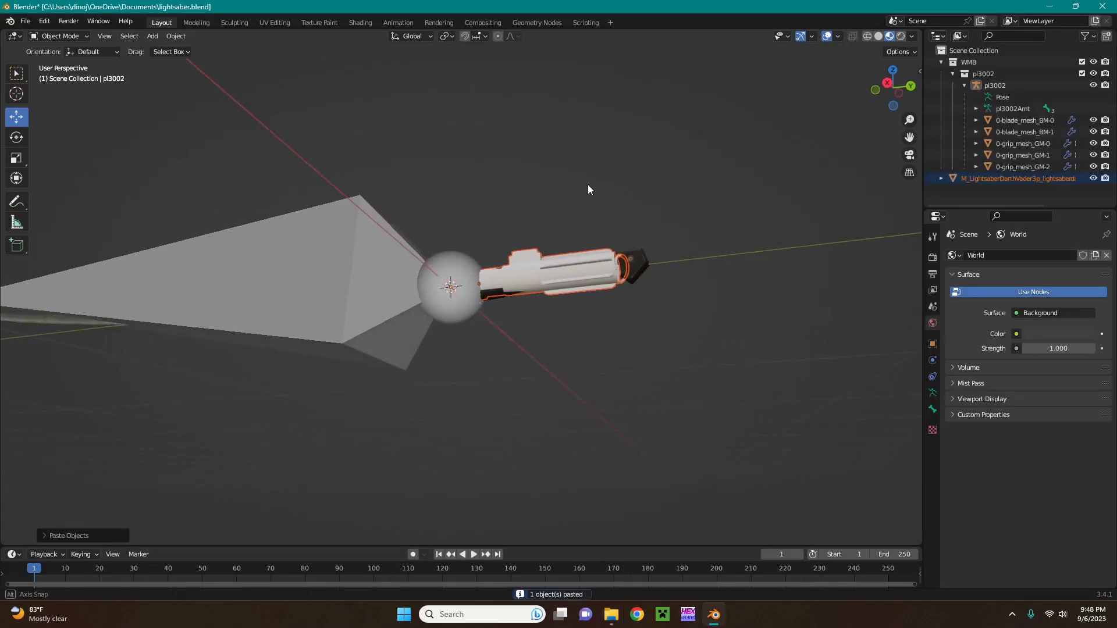
# Bring the copied lightsaber mesh into the pl3002 sword scene in Blender and hide the pl3002 armature
pyautogui.moveTo(589, 189); pyautogui.dragTo(636, 219, button='middle')
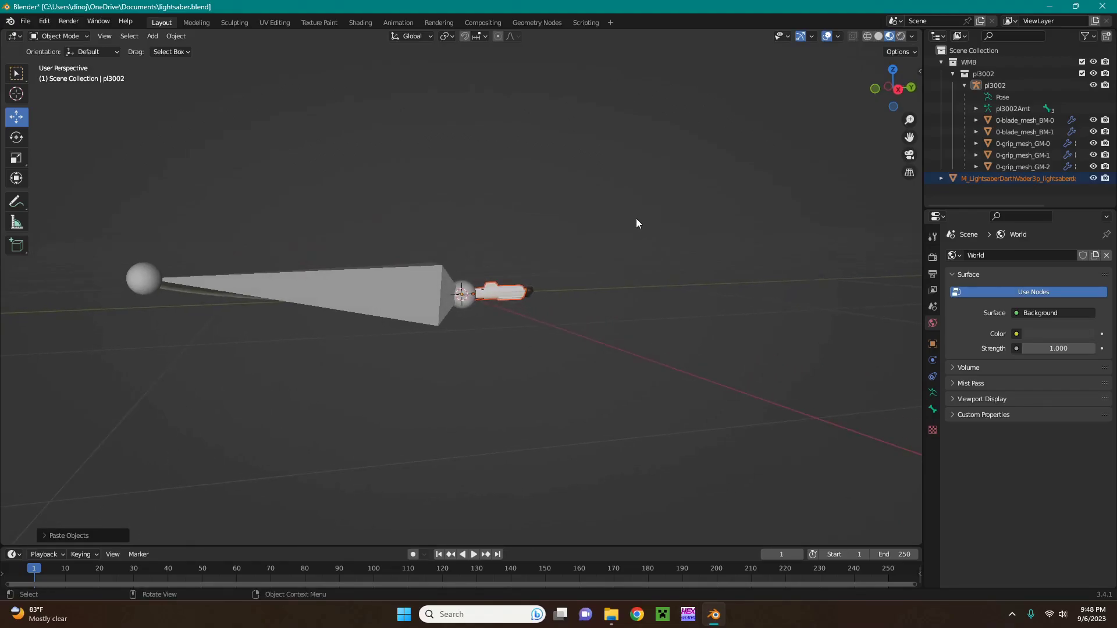
pyautogui.click(211, 281)
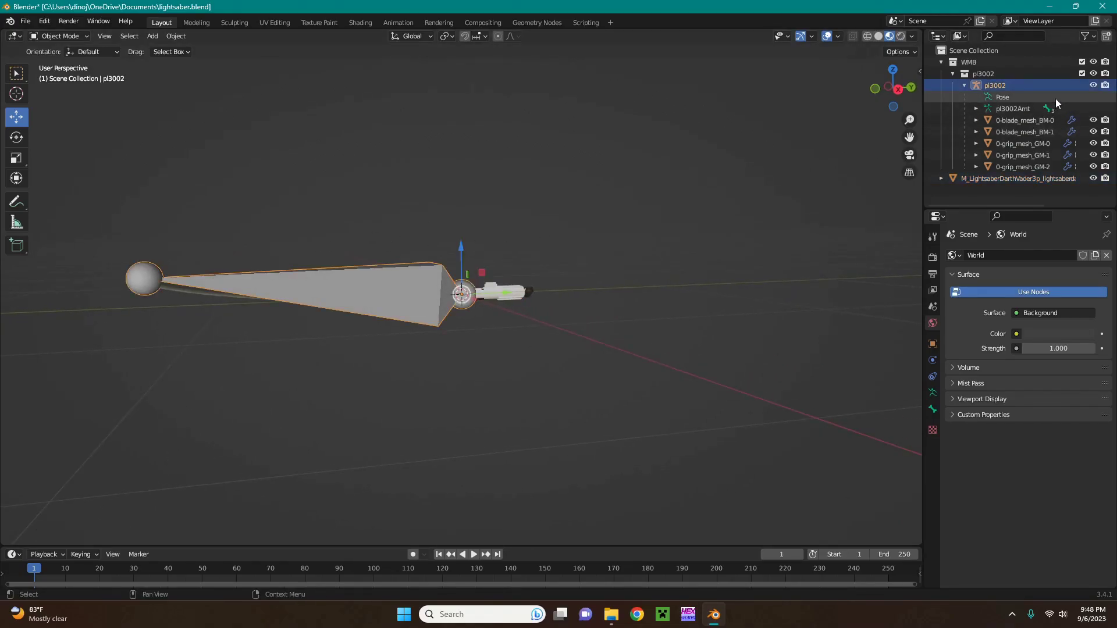
pyautogui.click(1093, 85)
pyautogui.scroll(3, 419, 314)
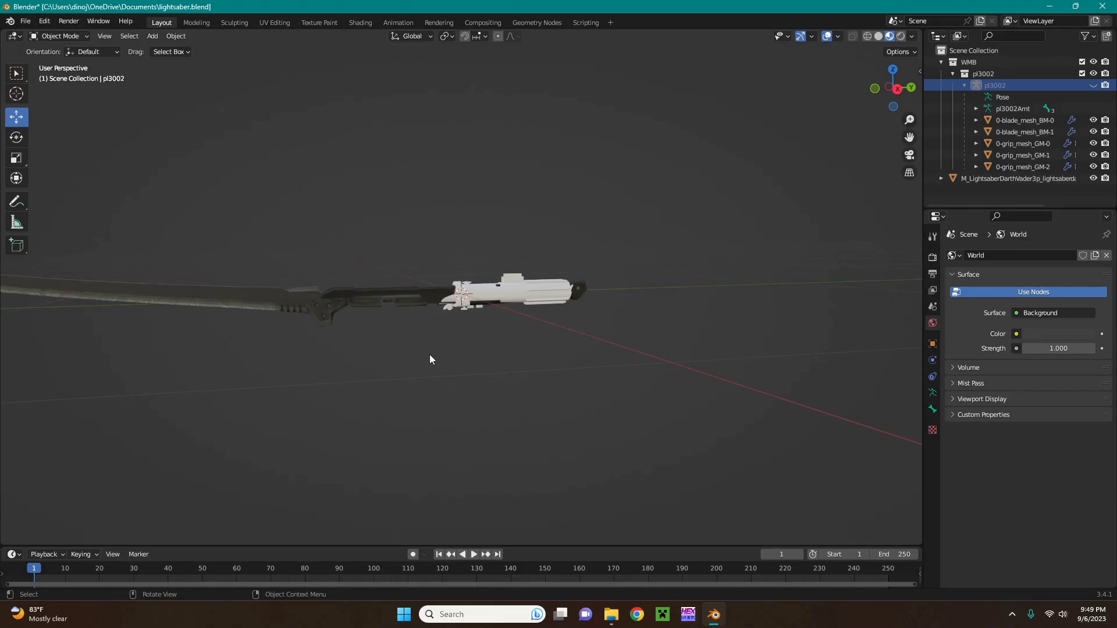
# Transfer weights from 0-grip_mesh_GM-0 to the lightsaber mesh in Weight Paint mode
pyautogui.click(519, 280)
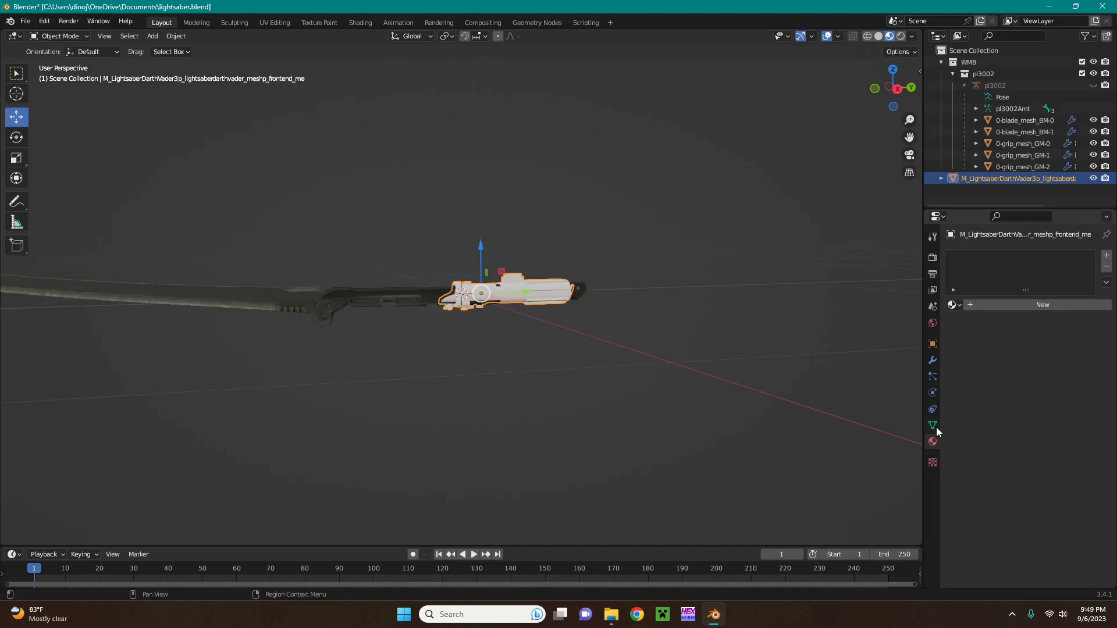
pyautogui.moveTo(417, 329); pyautogui.dragTo(498, 309, button='middle')
pyautogui.click(497, 309)
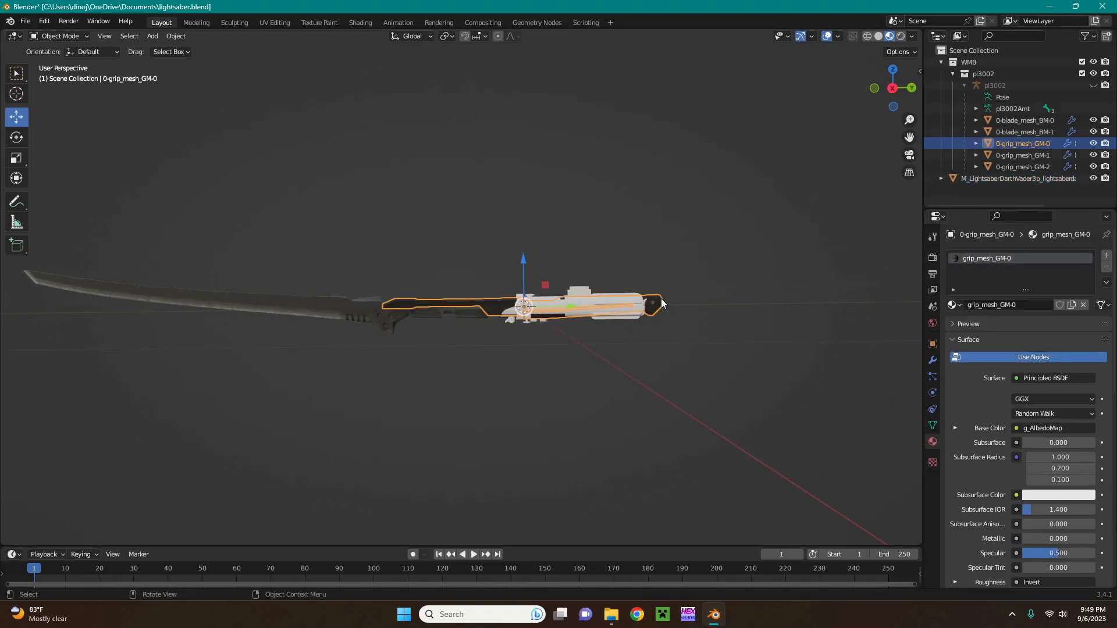
pyautogui.keyDown('shift'); pyautogui.click(584, 288); pyautogui.keyUp('shift')
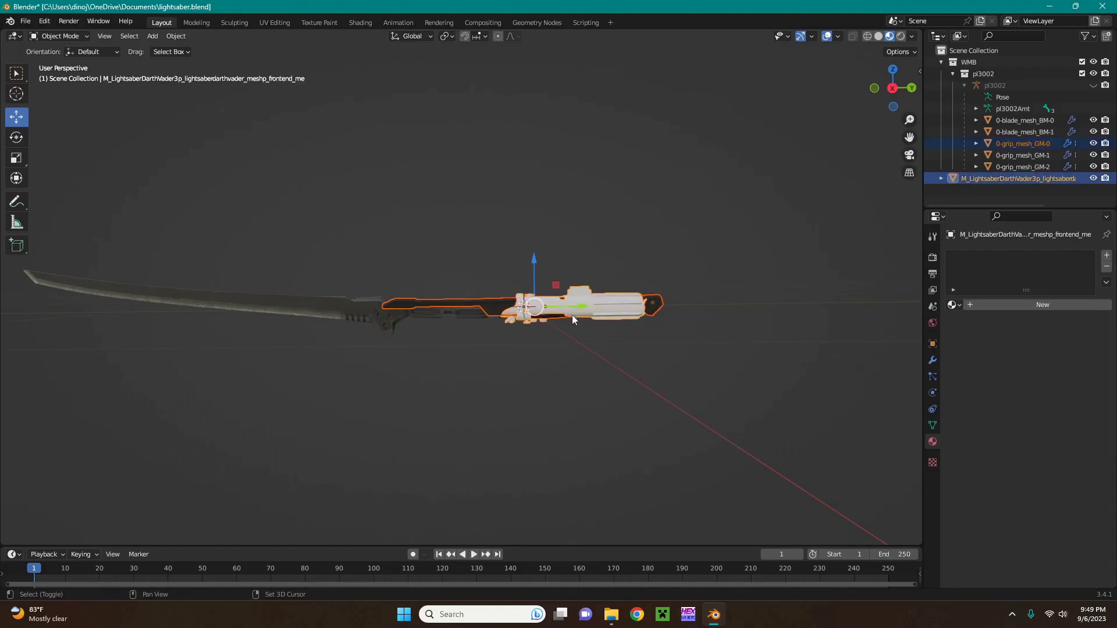
pyautogui.click(69, 40)
pyautogui.click(58, 100)
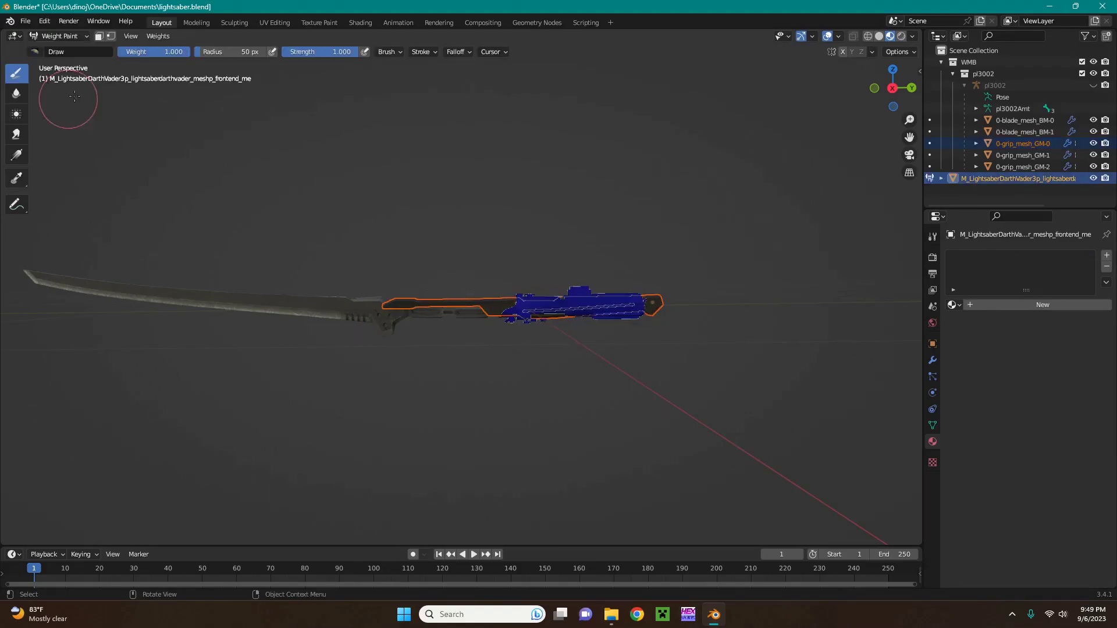
pyautogui.click(160, 37)
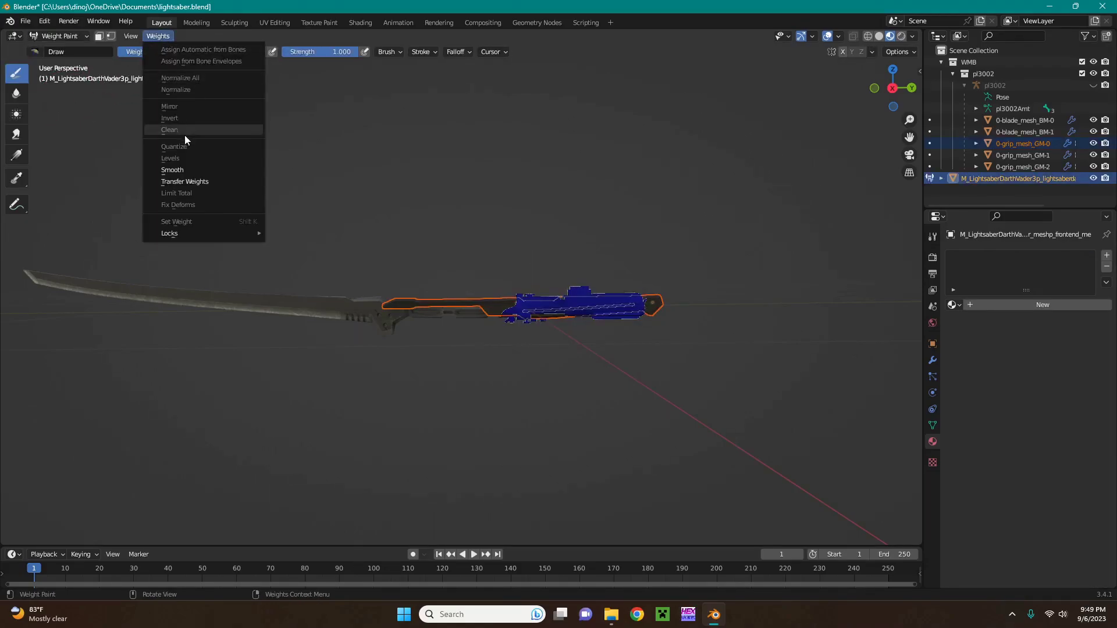
pyautogui.click(185, 182)
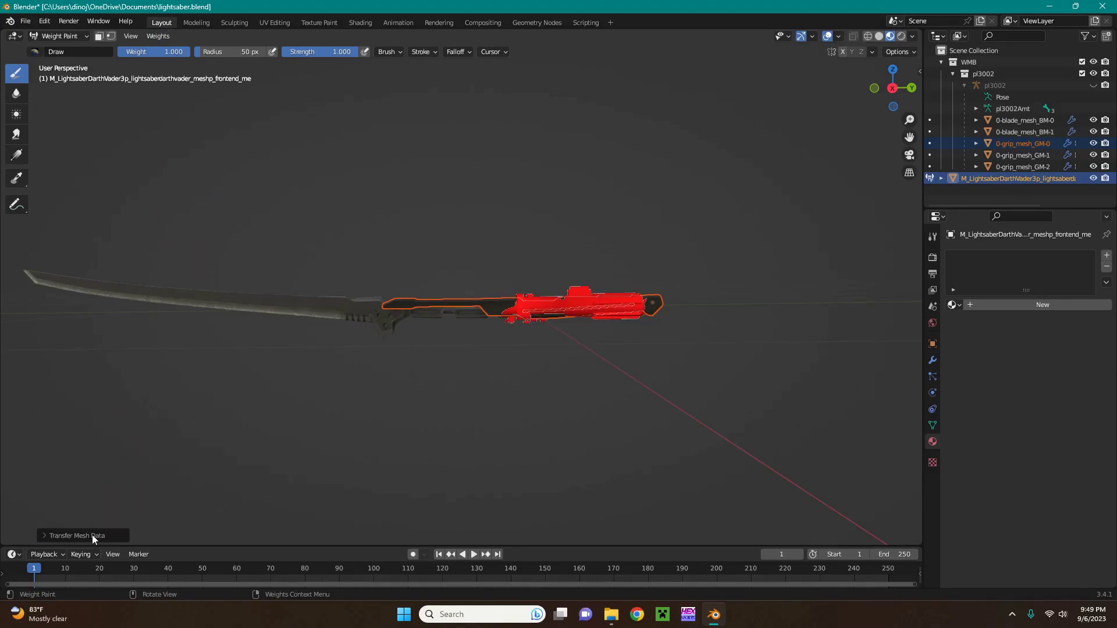
# Set the weight transfer's vertex mapping to Nearest Face Interpolated and its ray radius to 5.16 m
pyautogui.click(92, 537)
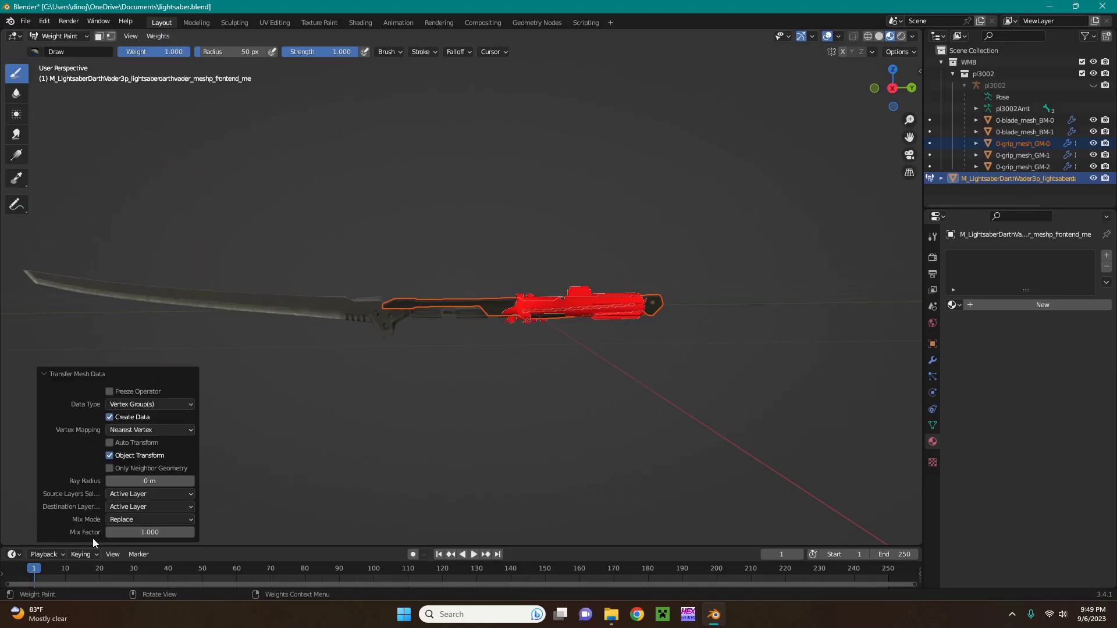
pyautogui.click(159, 405)
pyautogui.click(152, 410)
pyautogui.click(152, 431)
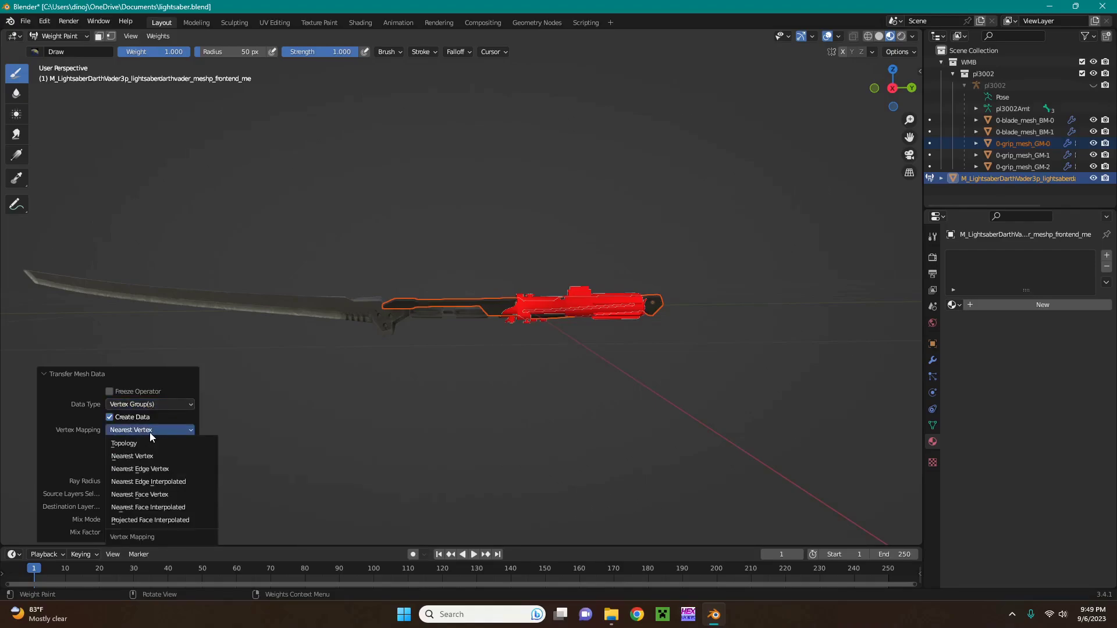
pyautogui.click(176, 508)
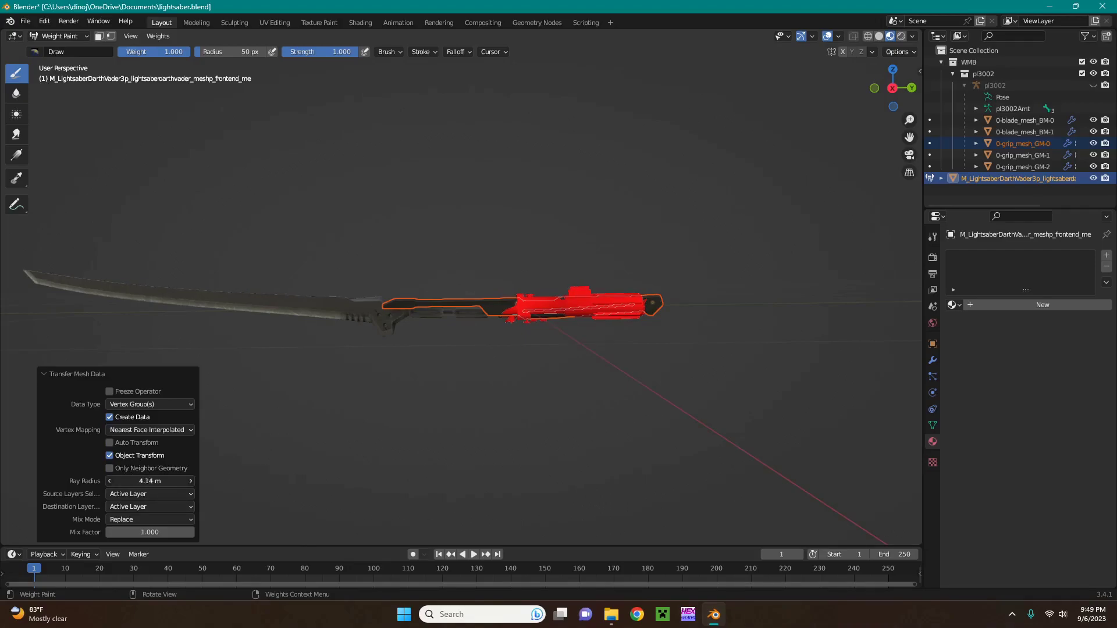
pyautogui.moveTo(169, 481); pyautogui.dragTo(181, 481)
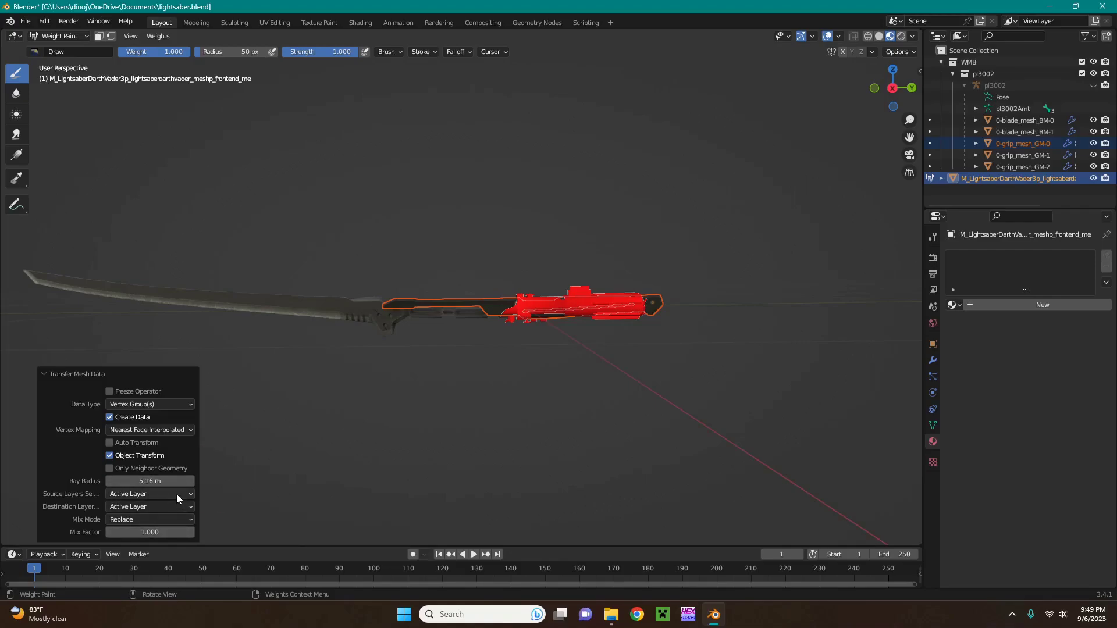
# Set the weight transfer's source layers to By Name and destination layers to All Layers, keeping the Replace mix mode
pyautogui.click(176, 494)
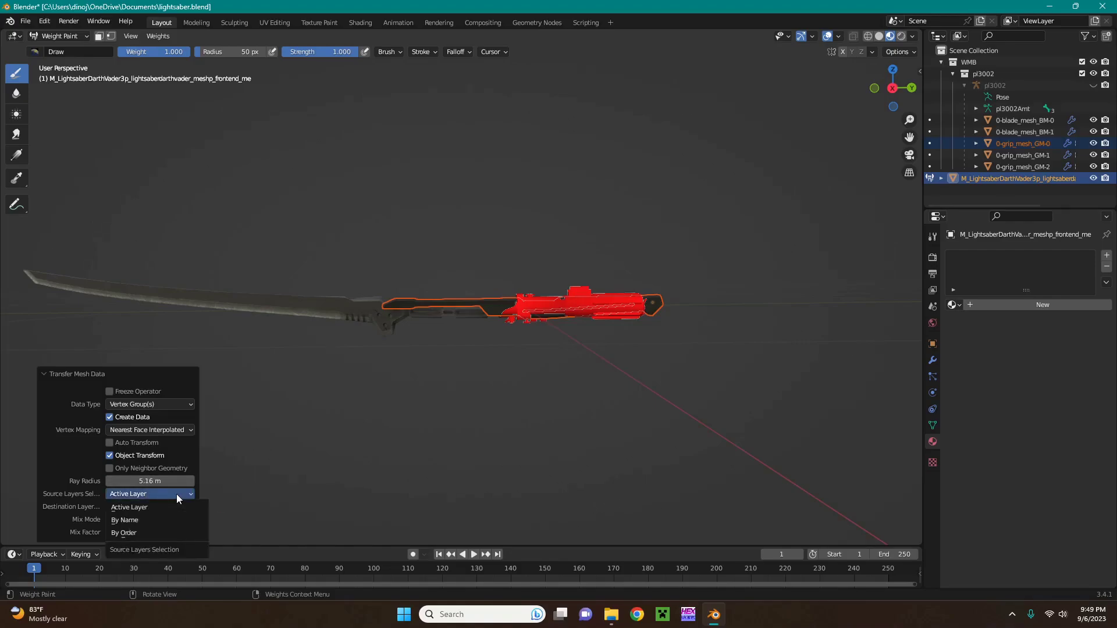
pyautogui.click(124, 520)
pyautogui.click(148, 506)
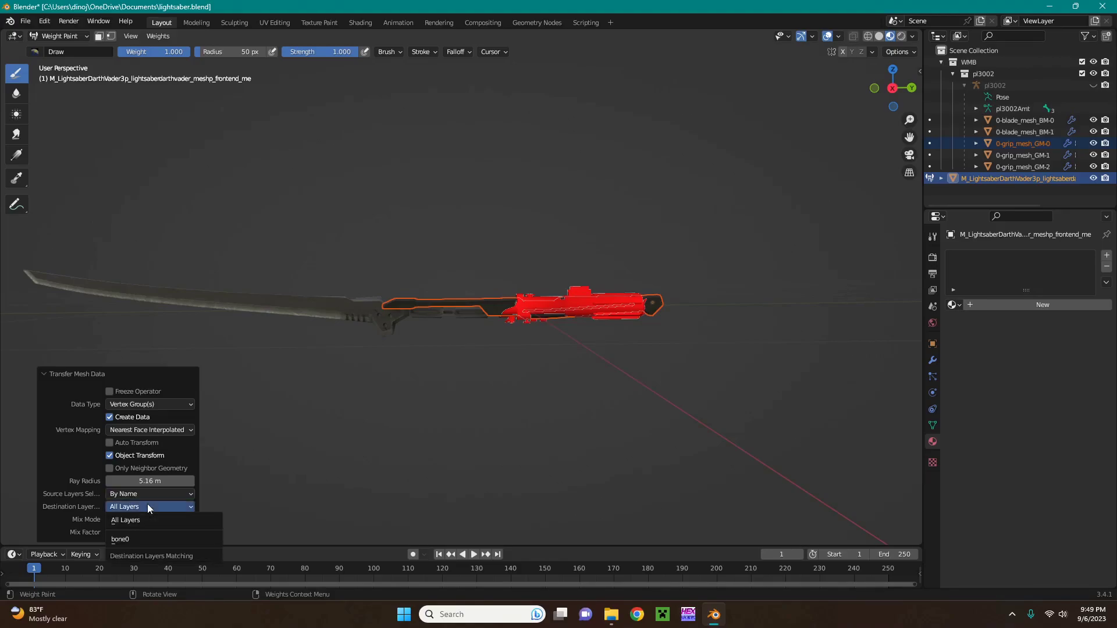
pyautogui.click(148, 504)
pyautogui.click(142, 519)
pyautogui.click(141, 519)
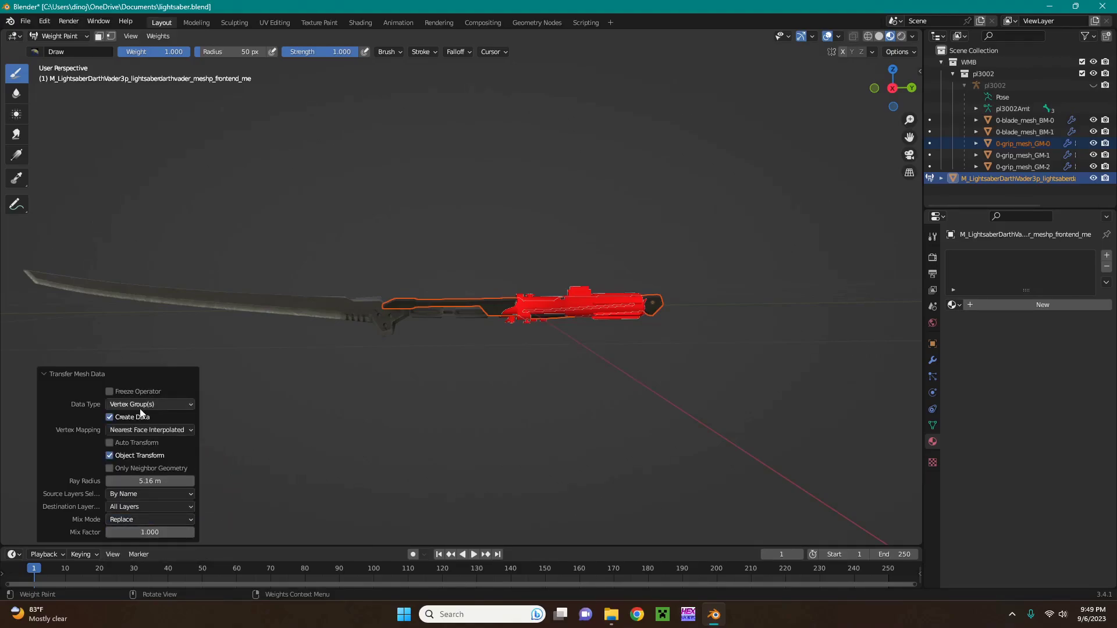
pyautogui.click(110, 376)
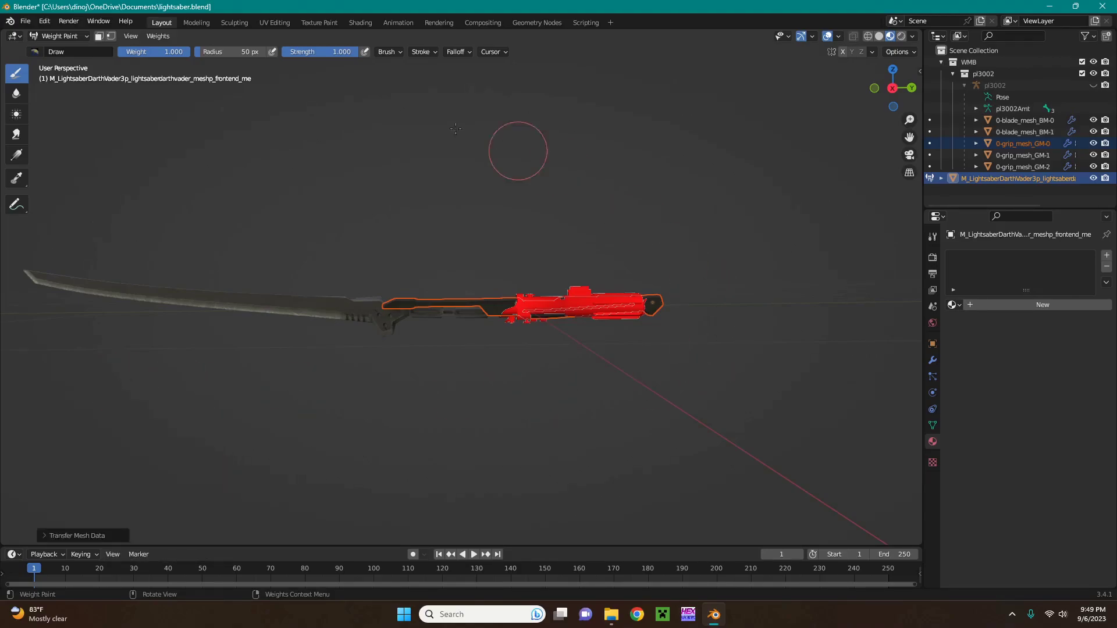
# Apply Limit Total and Normalize All to the lightsaber's weights and return to Object Mode
pyautogui.click(164, 37)
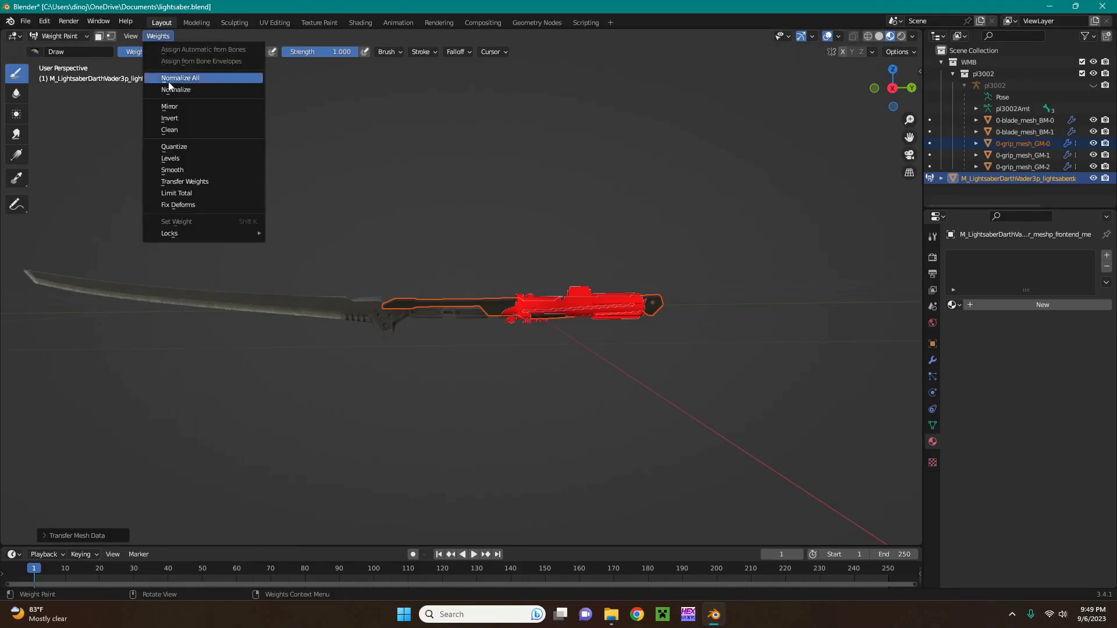
pyautogui.click(192, 194)
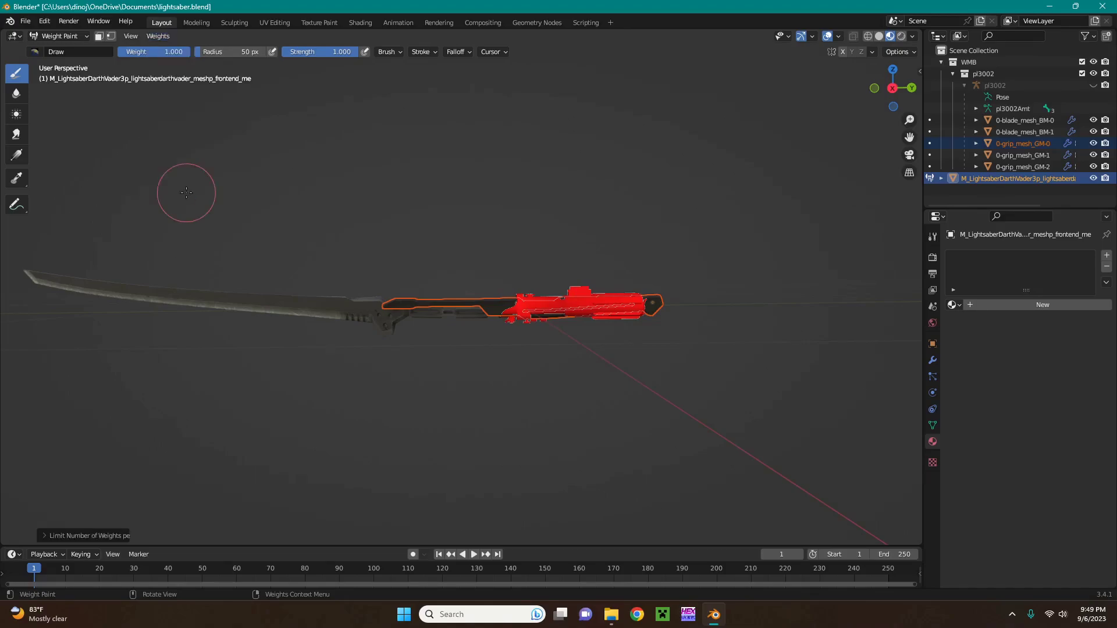
pyautogui.click(154, 38)
pyautogui.click(175, 79)
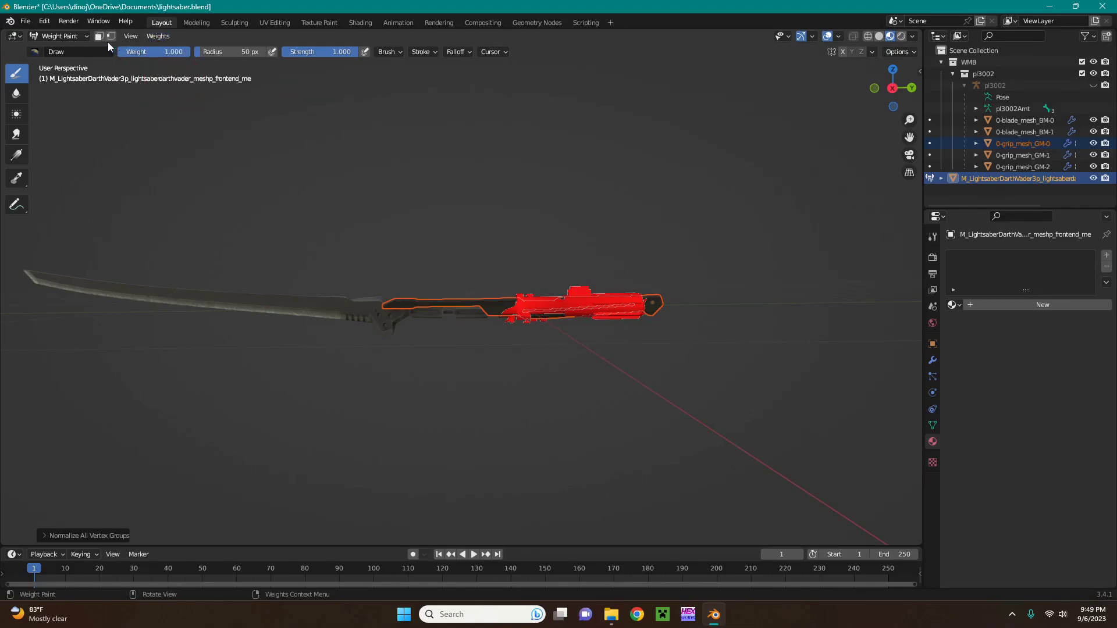
pyautogui.click(61, 36)
pyautogui.click(62, 50)
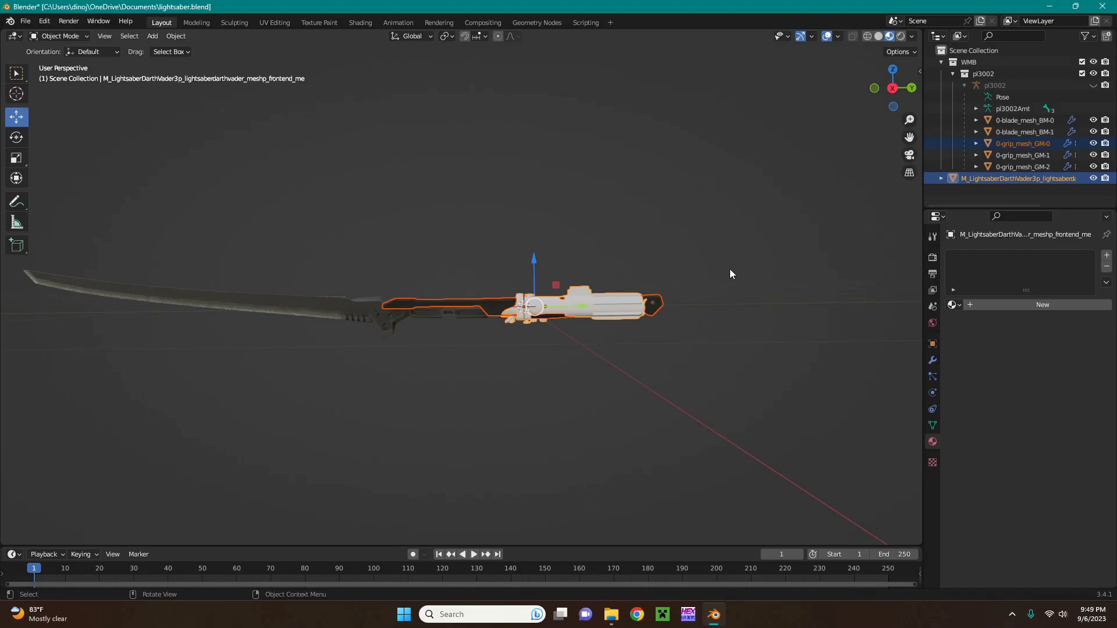
# Reopen the recent file lightsaber.blend, discarding the unsaved changes in the pl3002 scene
pyautogui.moveTo(723, 277); pyautogui.dragTo(656, 280, button='middle')
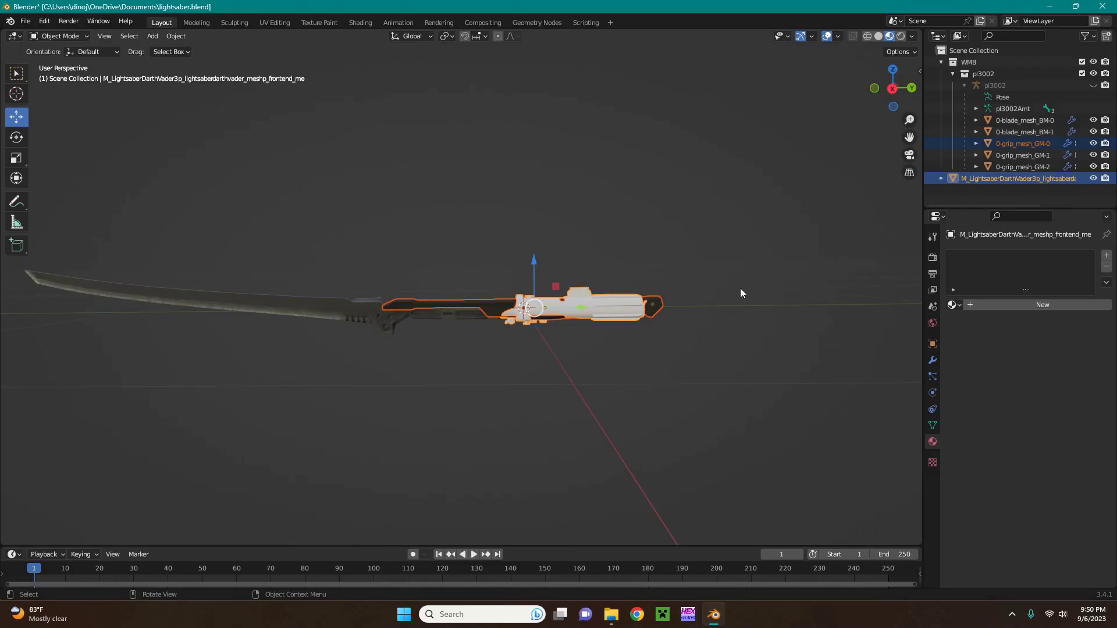
pyautogui.moveTo(741, 291); pyautogui.dragTo(648, 300, button='middle')
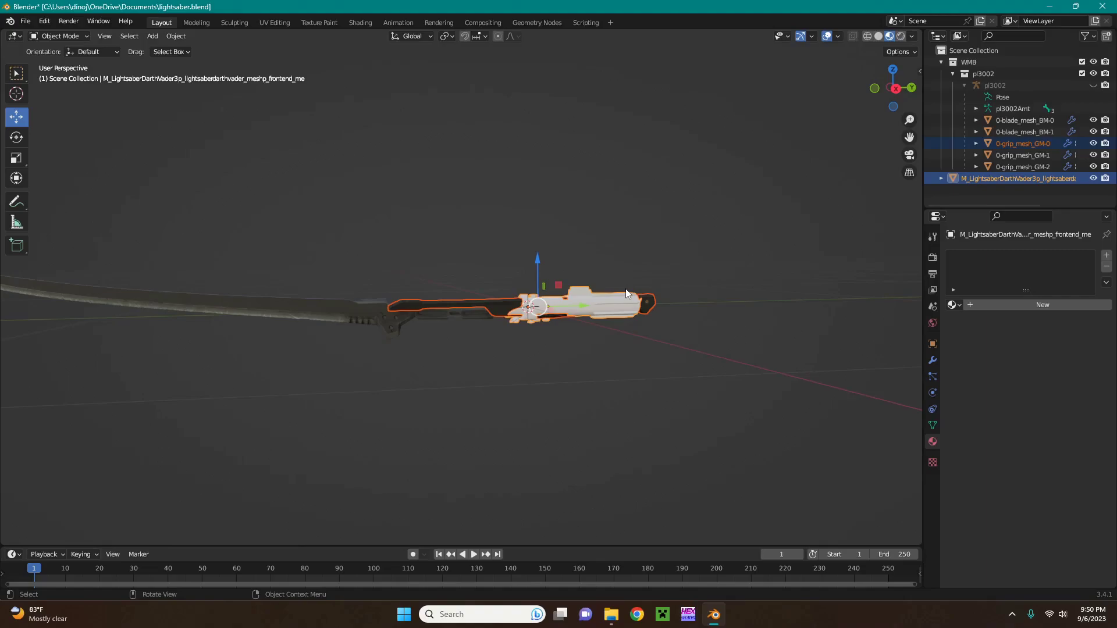
pyautogui.click(25, 21)
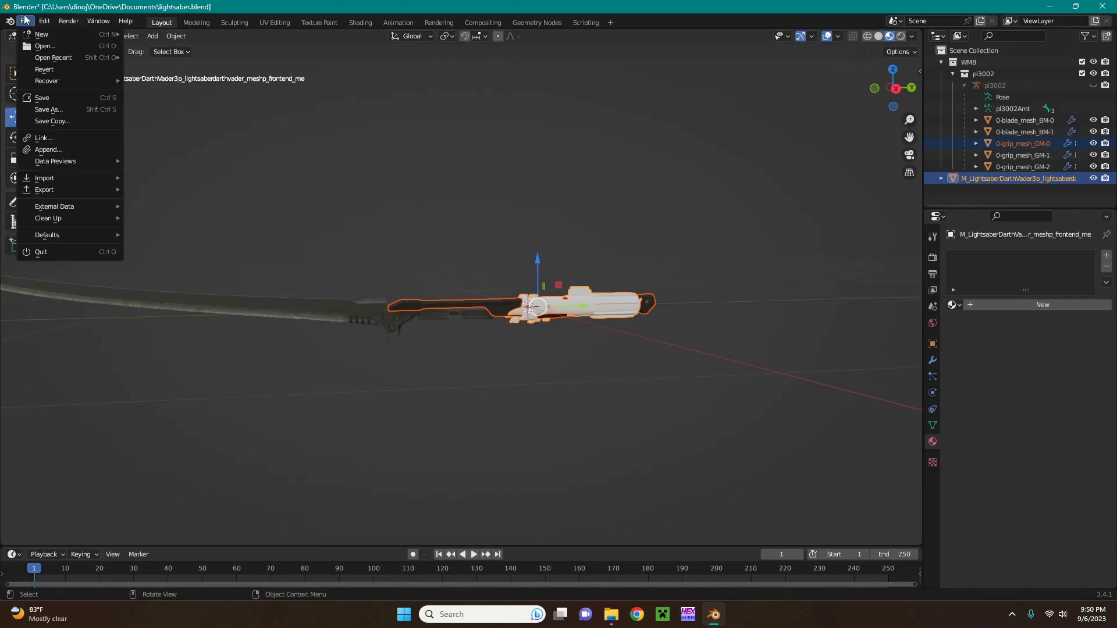
pyautogui.moveTo(64, 58)
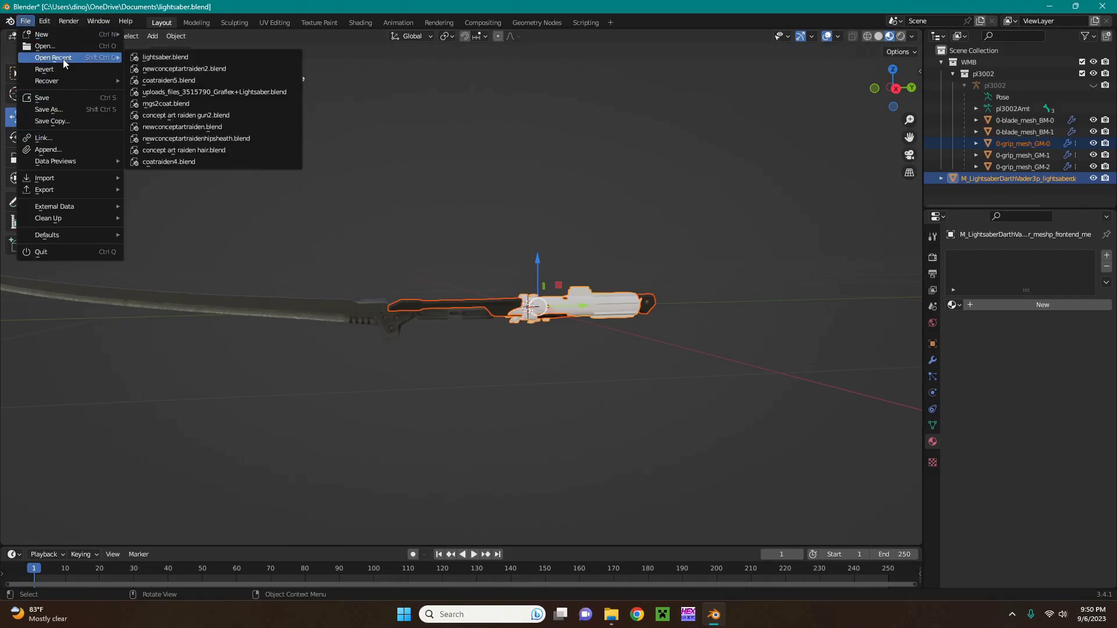
pyautogui.click(163, 60)
pyautogui.click(570, 327)
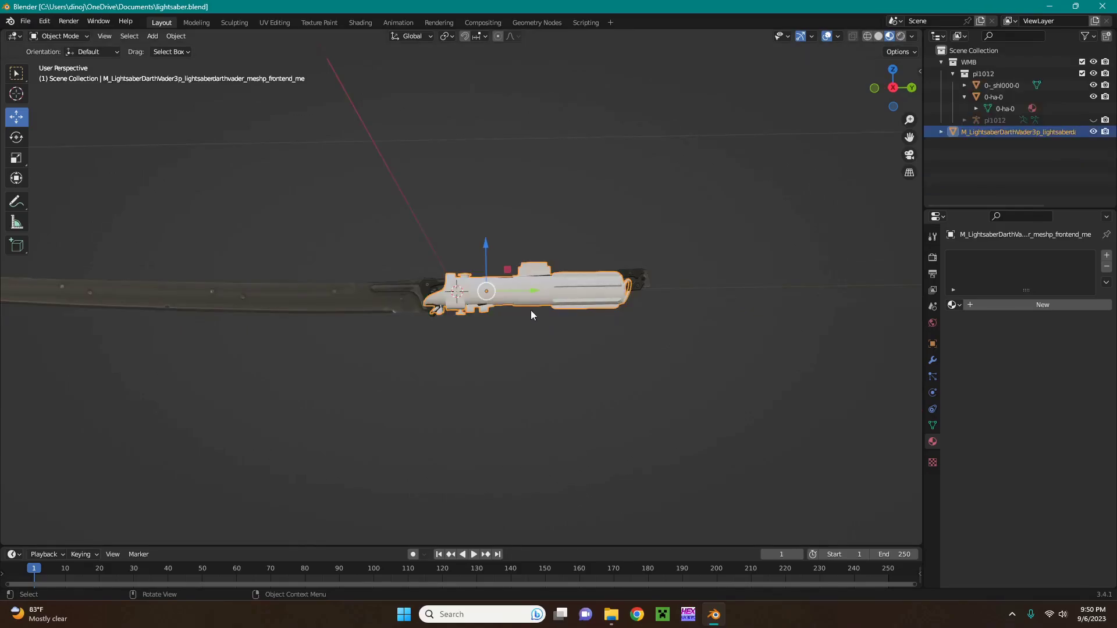
pyautogui.keyDown('shift'); pyautogui.moveTo(455, 244); pyautogui.dragTo(475, 319, button='middle'); pyautogui.keyUp('shift')
pyautogui.scroll(-1, 648, 419)
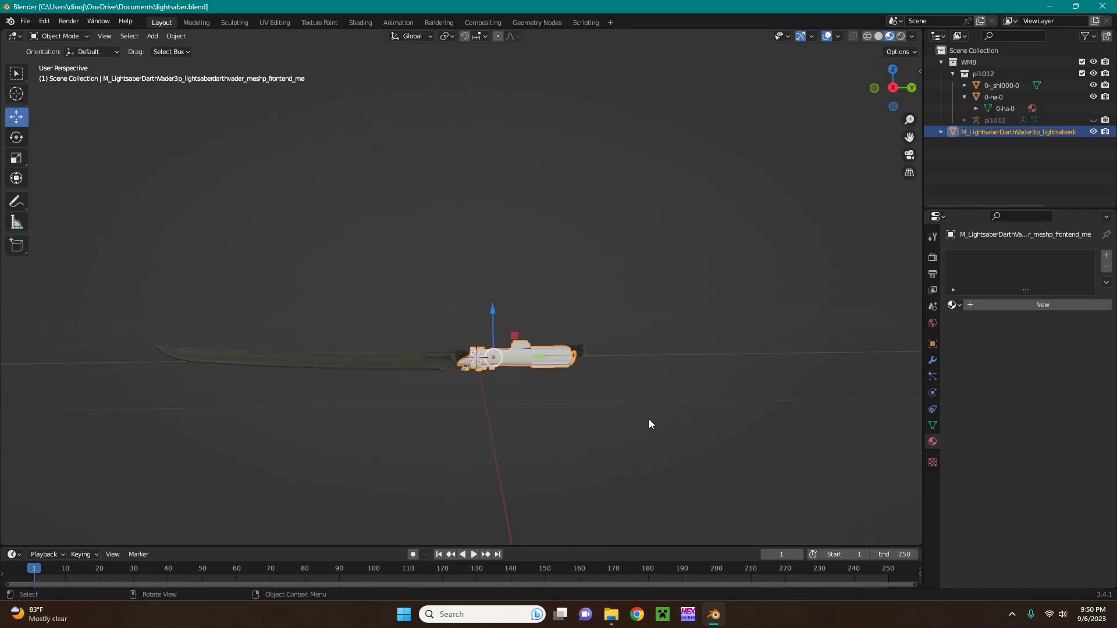
pyautogui.scroll(5, 595, 423)
pyautogui.keyDown('shift'); pyautogui.moveTo(614, 417); pyautogui.dragTo(601, 299, button='middle'); pyautogui.keyUp('shift')
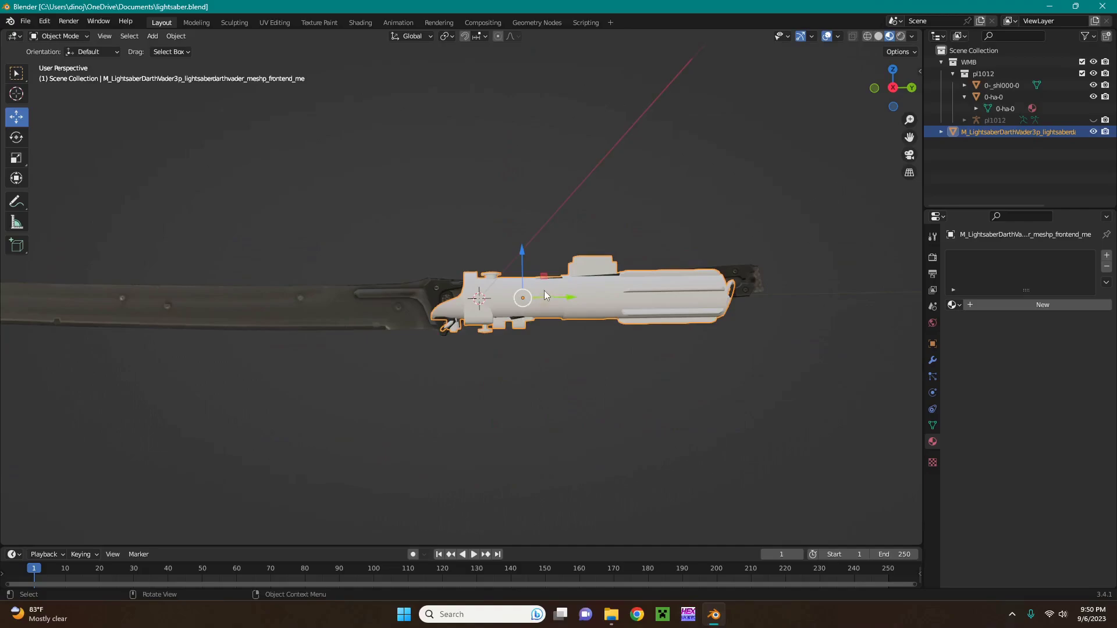
# Compare the UV maps of the 0-ha-0 hilt mesh and the lightsaber mesh in their object data properties
pyautogui.click(433, 290)
pyautogui.click(446, 284)
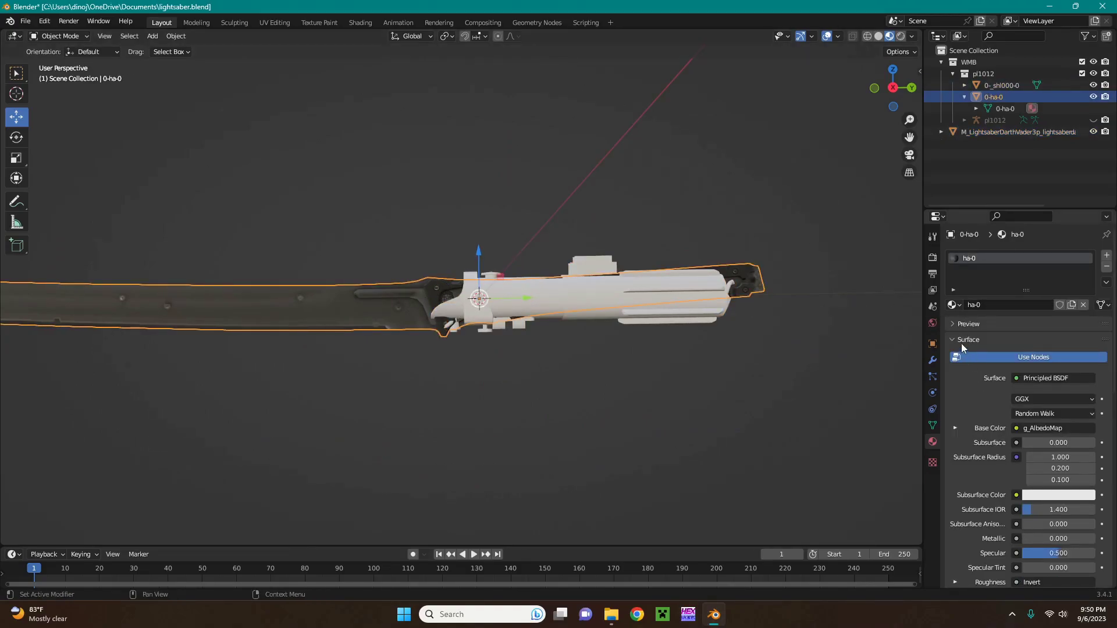
pyautogui.click(932, 425)
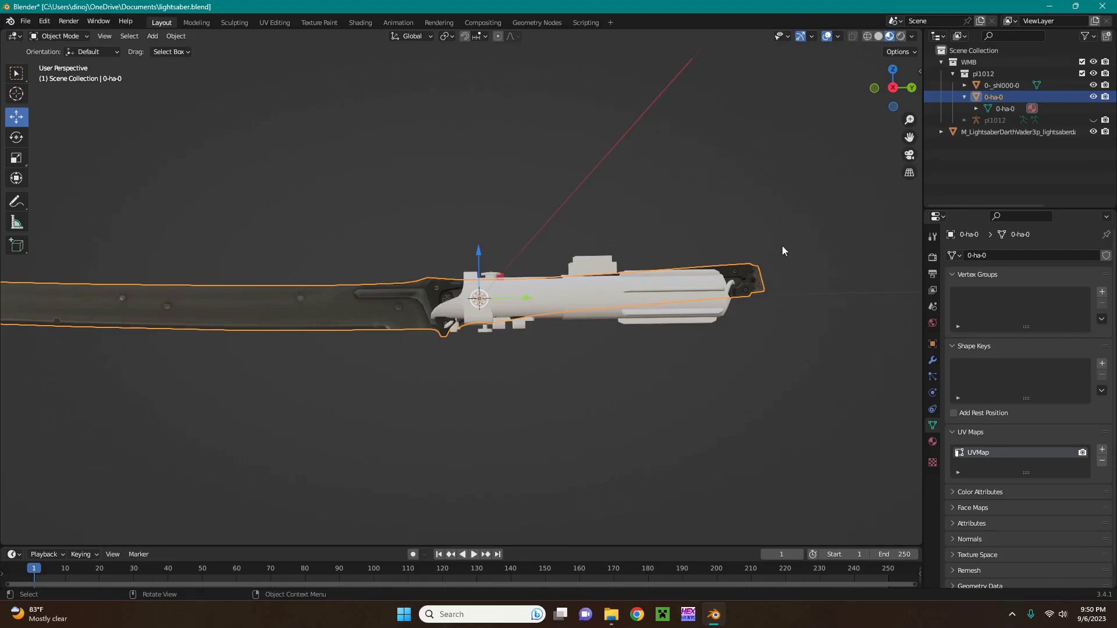
pyautogui.moveTo(739, 180); pyautogui.dragTo(850, 291, button='middle')
pyautogui.click(703, 309)
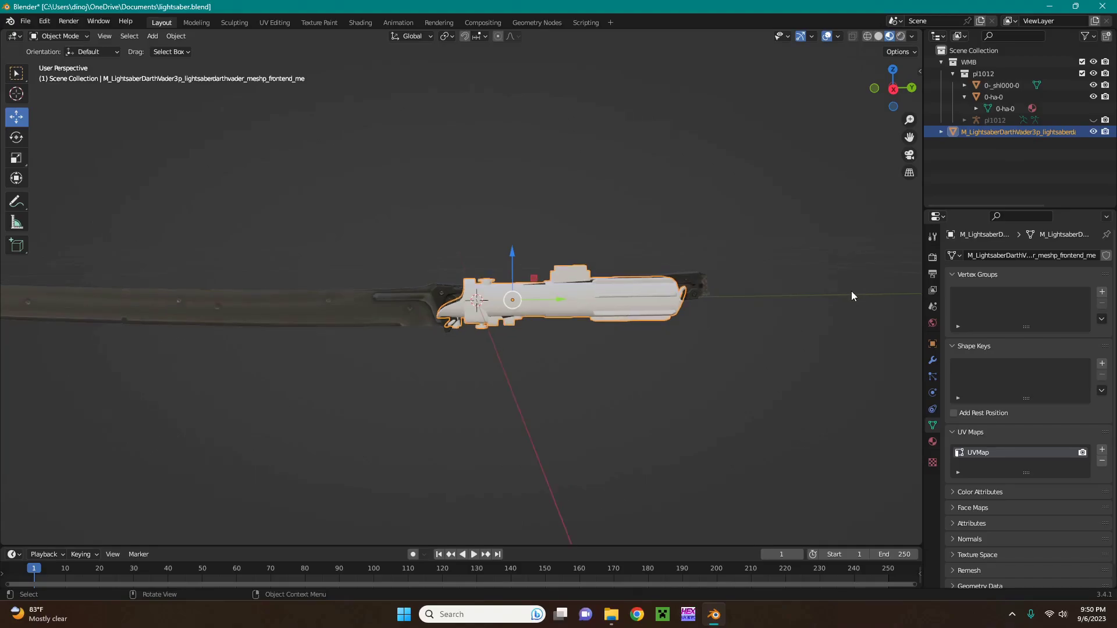
pyautogui.click(933, 440)
pyautogui.click(932, 426)
pyautogui.moveTo(643, 318); pyautogui.dragTo(760, 285, button='middle')
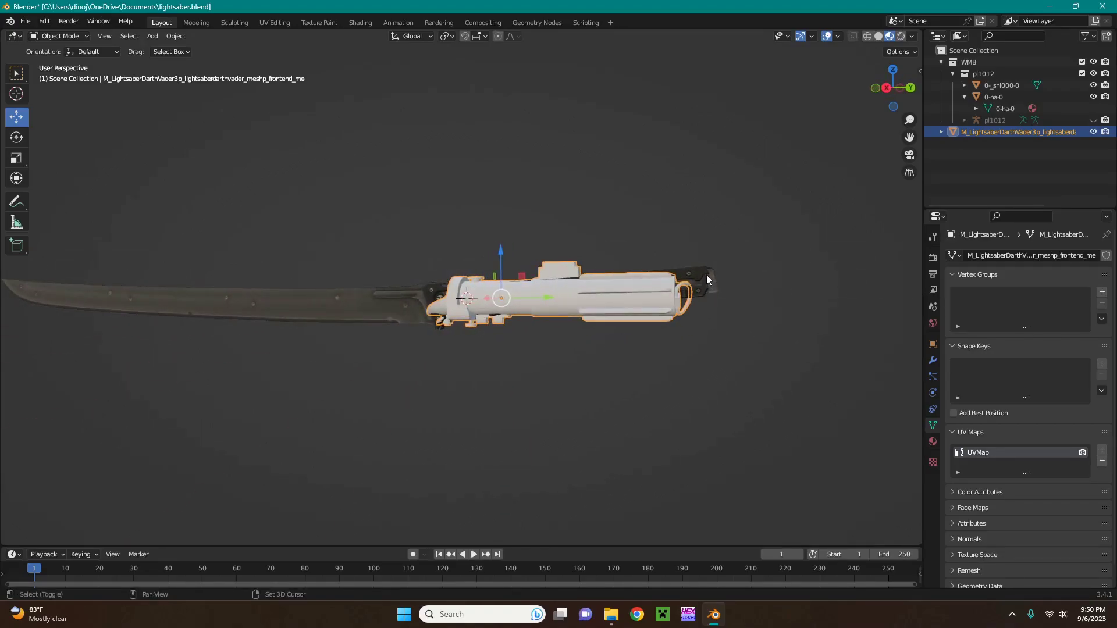
# Join the lightsaber mesh into the 0-ha-0 object and inspect the combined hilt
pyautogui.keyDown('shift'); pyautogui.click(677, 270); pyautogui.keyUp('shift')
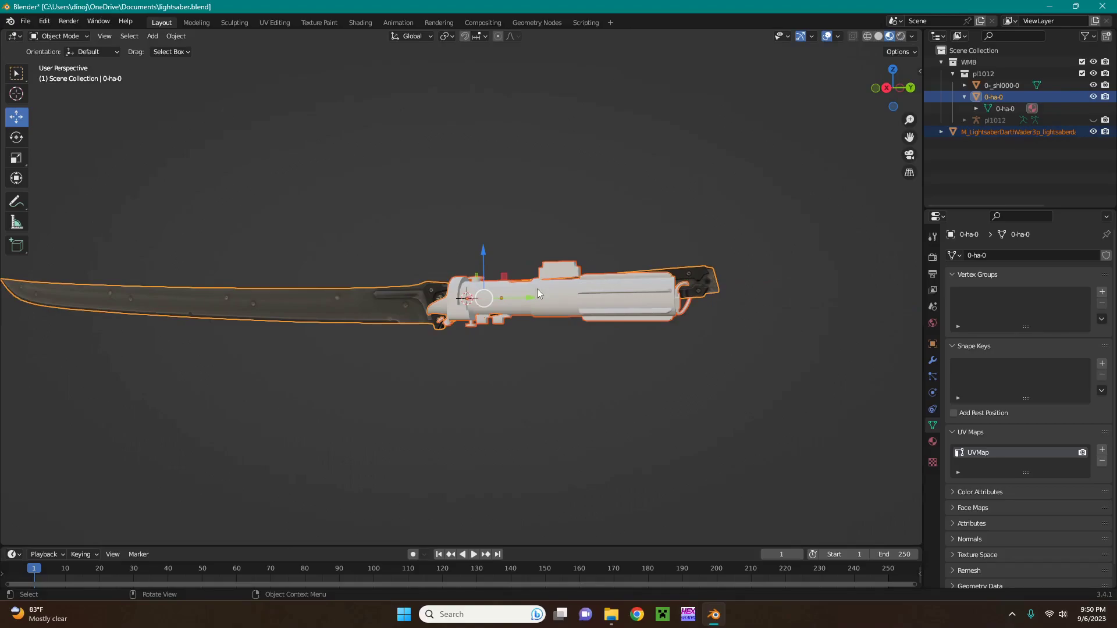
pyautogui.moveTo(536, 288); pyautogui.dragTo(612, 286, button='middle')
pyautogui.rightClick(515, 295)
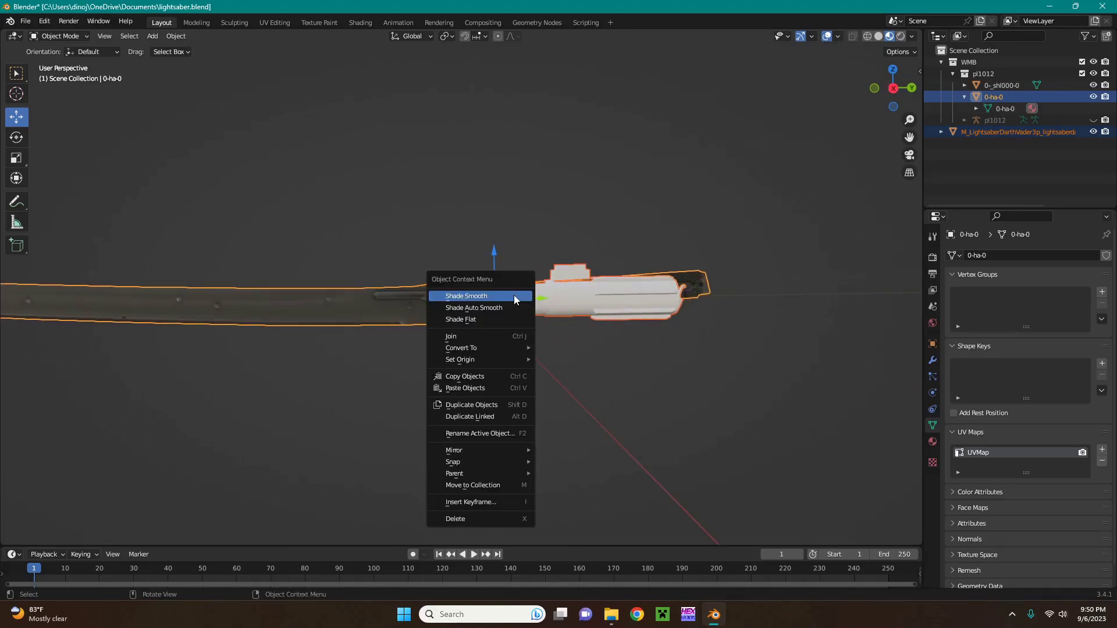
pyautogui.click(479, 342)
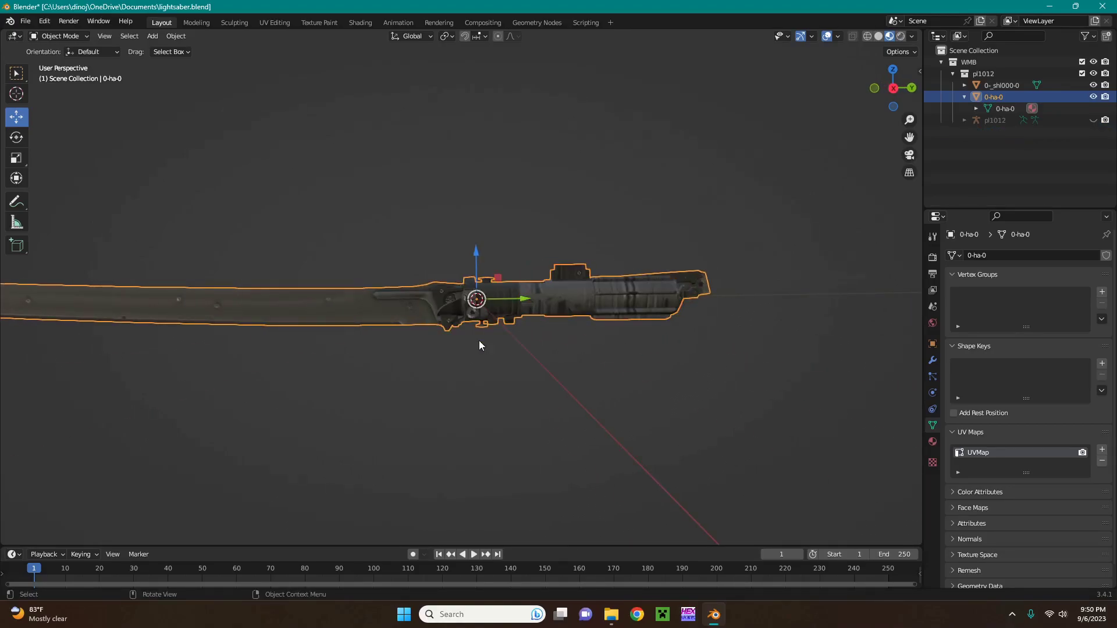
pyautogui.scroll(5, 553, 319)
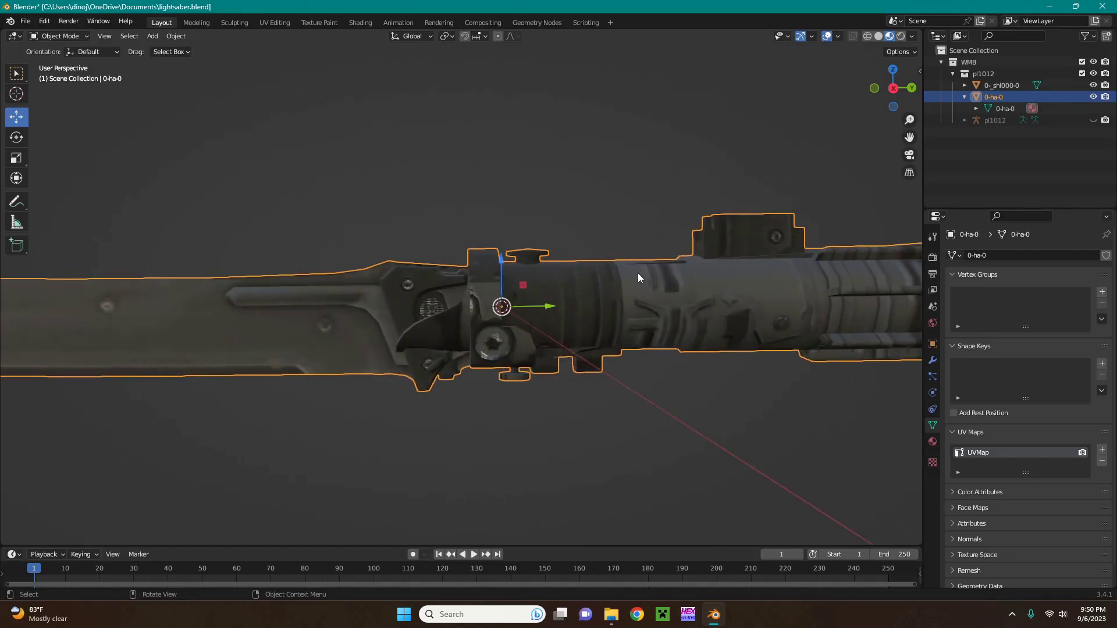
pyautogui.moveTo(637, 278); pyautogui.dragTo(607, 287, button='middle')
pyautogui.scroll(-3, 643, 278)
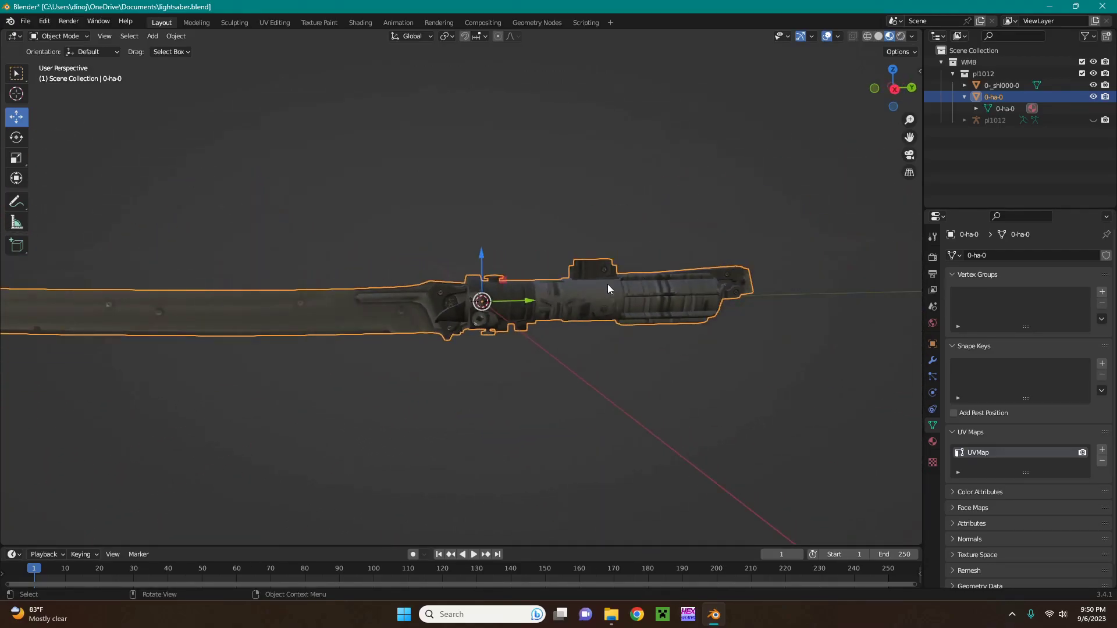
# Delete the selected vertices of the original hilt from the joined 0-ha-0 mesh in Edit Mode
pyautogui.click(193, 23)
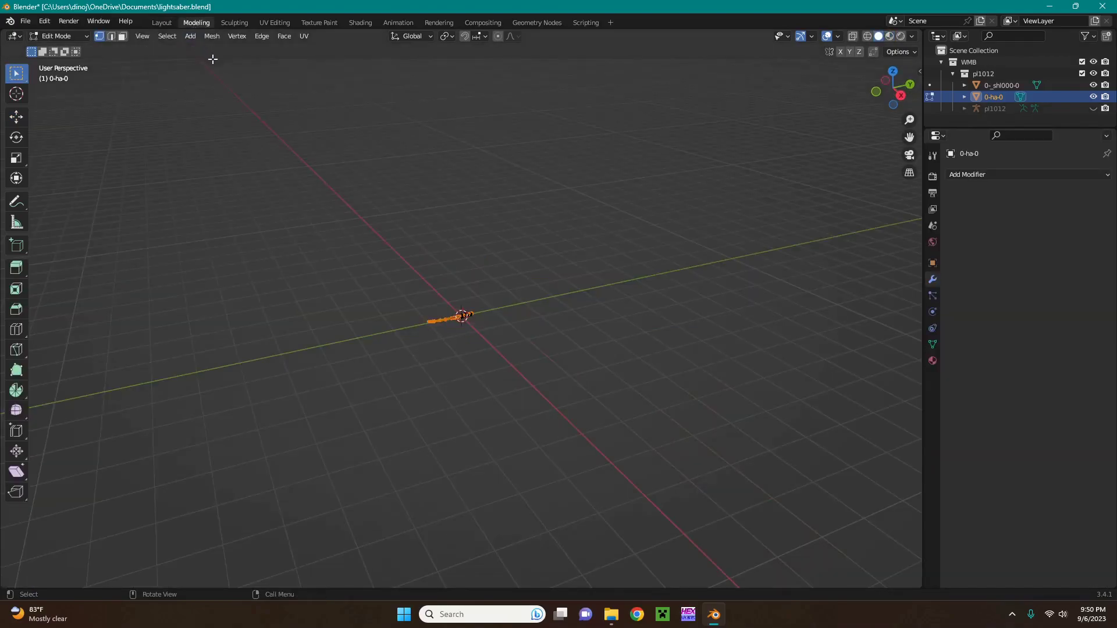
pyautogui.scroll(5, 523, 326)
pyautogui.moveTo(544, 336); pyautogui.dragTo(427, 296, button='middle')
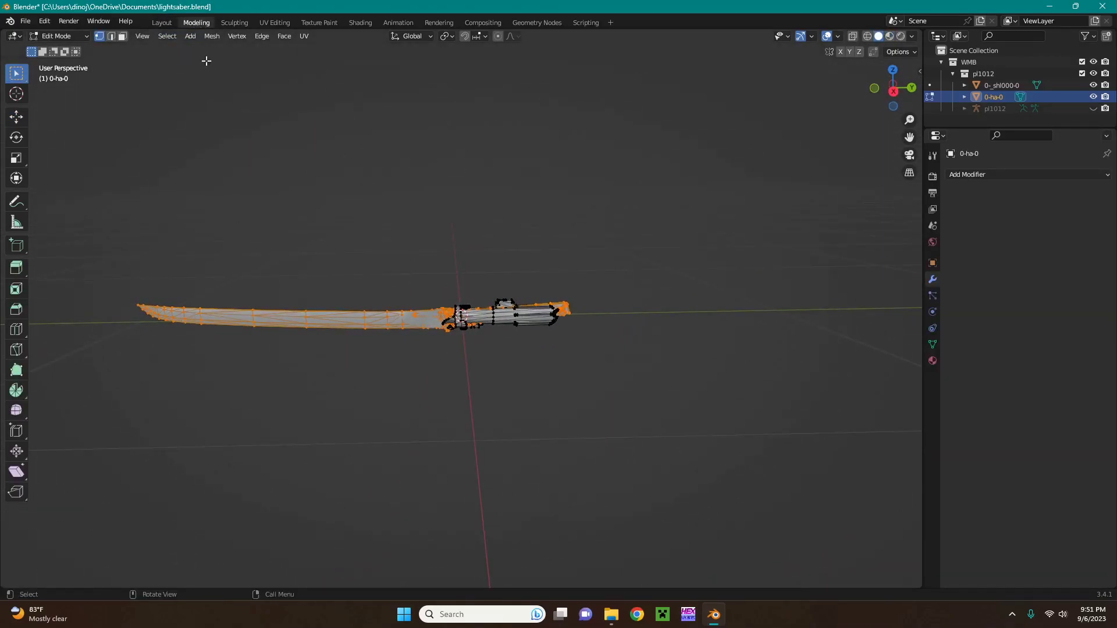
pyautogui.press('x')
pyautogui.click(399, 266)
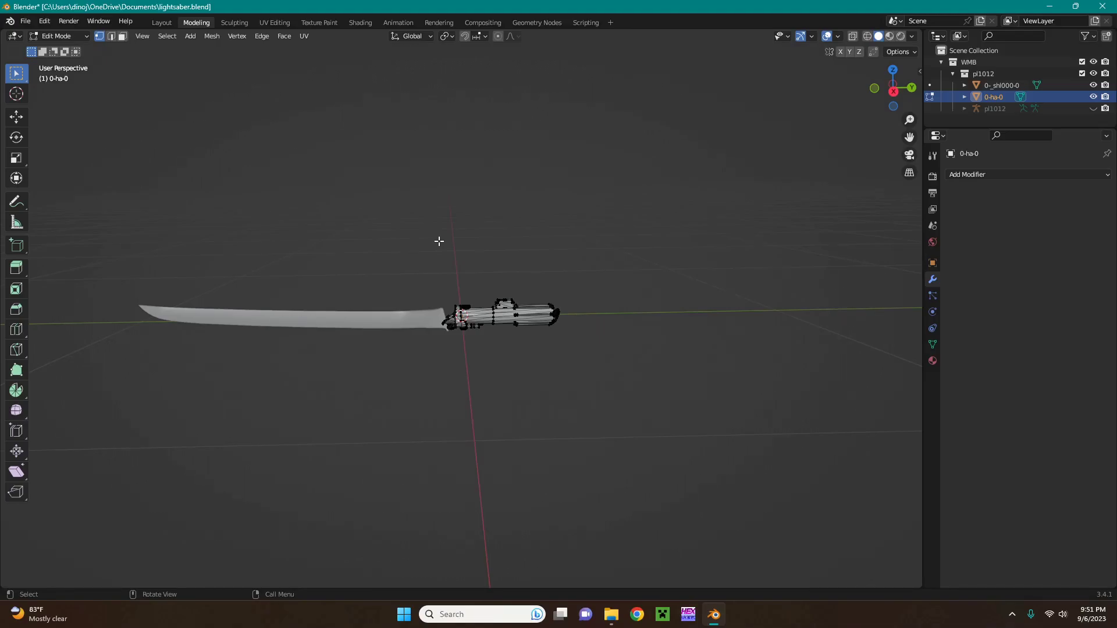
# Return to Object Mode and undo the vertex deletion and the join of the lightsaber with 0-ha-0
pyautogui.press('Tab')
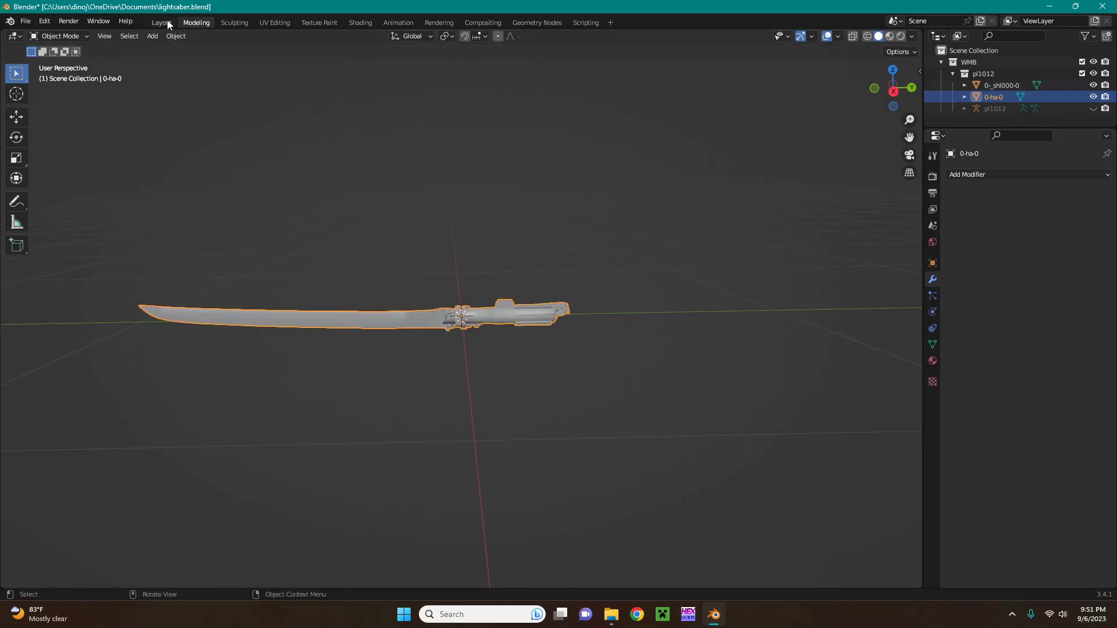
pyautogui.hotkey('ctrl', 'z')
pyautogui.scroll(5, 464, 314)
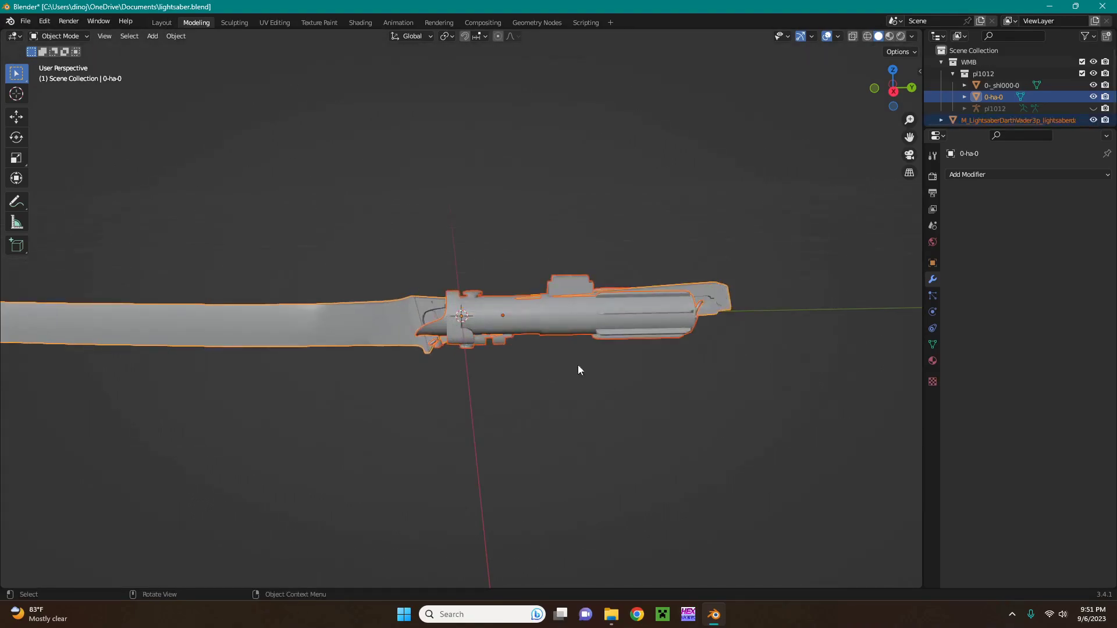
pyautogui.moveTo(578, 368); pyautogui.dragTo(214, 205, button='middle')
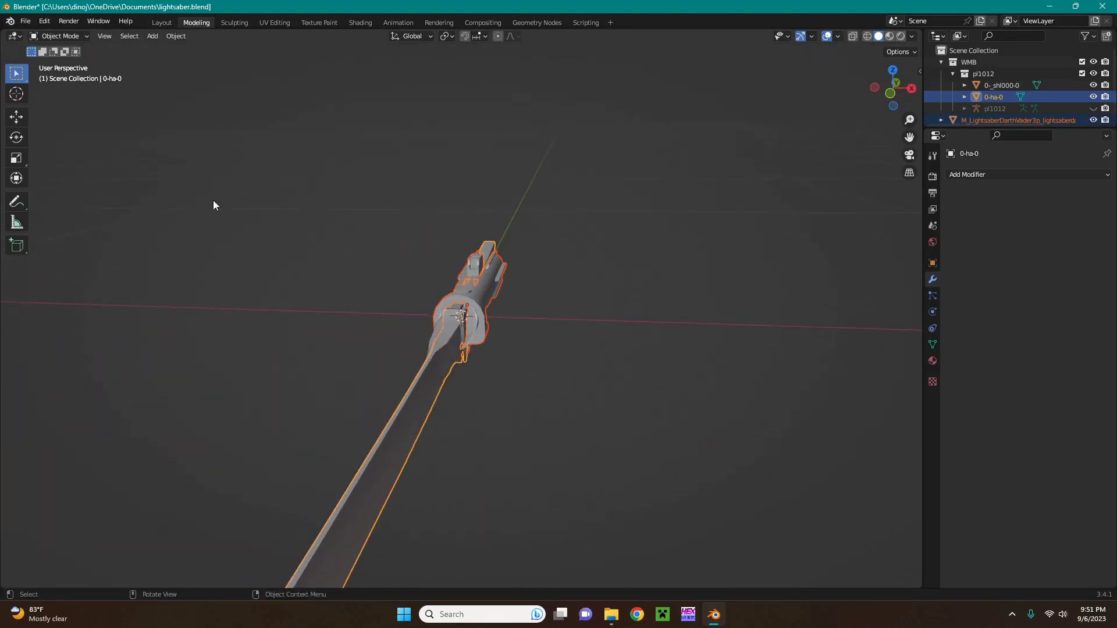
# Move the lightsaber along the X axis clear of the sword and join it into 0-ha-0
pyautogui.click(493, 301)
pyautogui.scroll(-3, 497, 311)
pyautogui.click(16, 117)
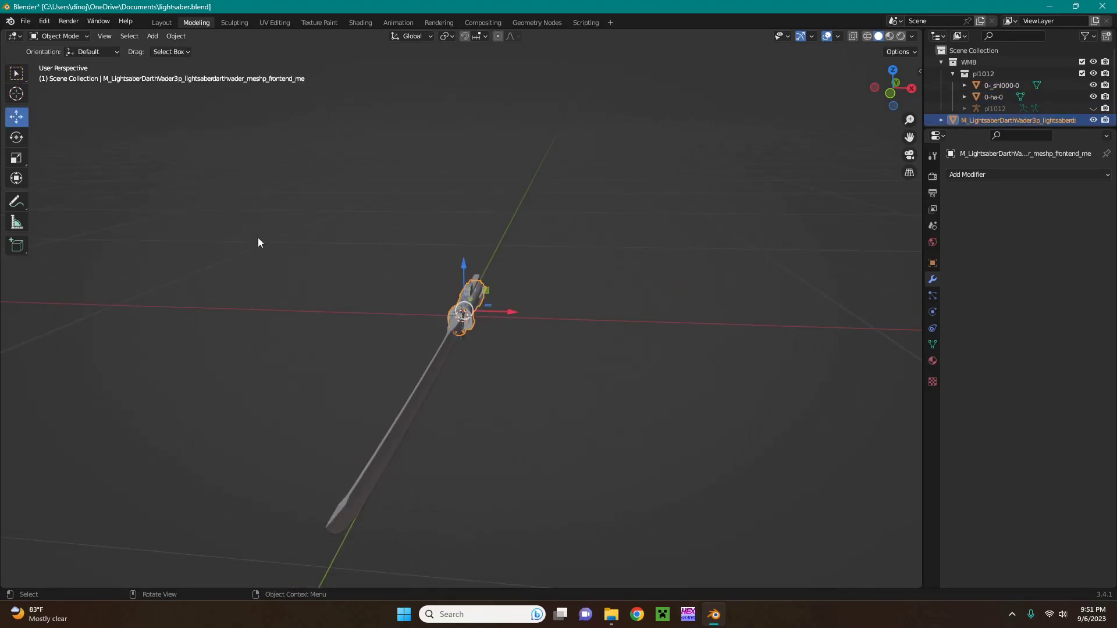
pyautogui.moveTo(508, 311); pyautogui.dragTo(574, 312)
pyautogui.moveTo(575, 312)
pyautogui.mouseDown(button='middle')
pyautogui.moveTo(605, 316)
pyautogui.moveTo(594, 314)
pyautogui.mouseUp(button='middle')
pyautogui.keyDown('shift'); pyautogui.click(464, 292); pyautogui.keyUp('shift')
pyautogui.rightClick(427, 271)
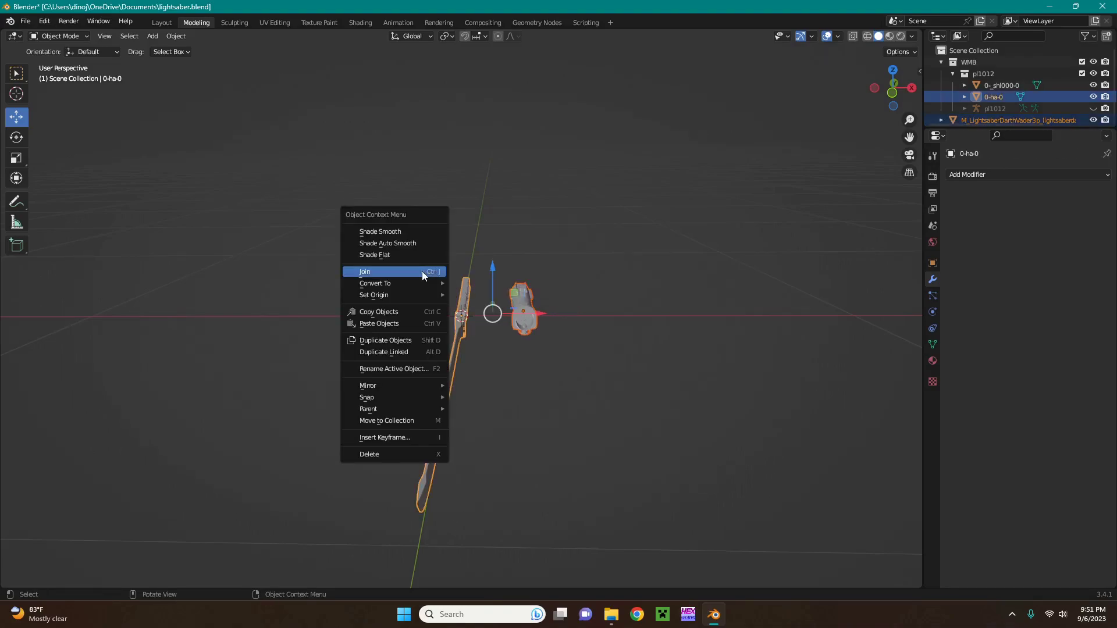
pyautogui.click(421, 271)
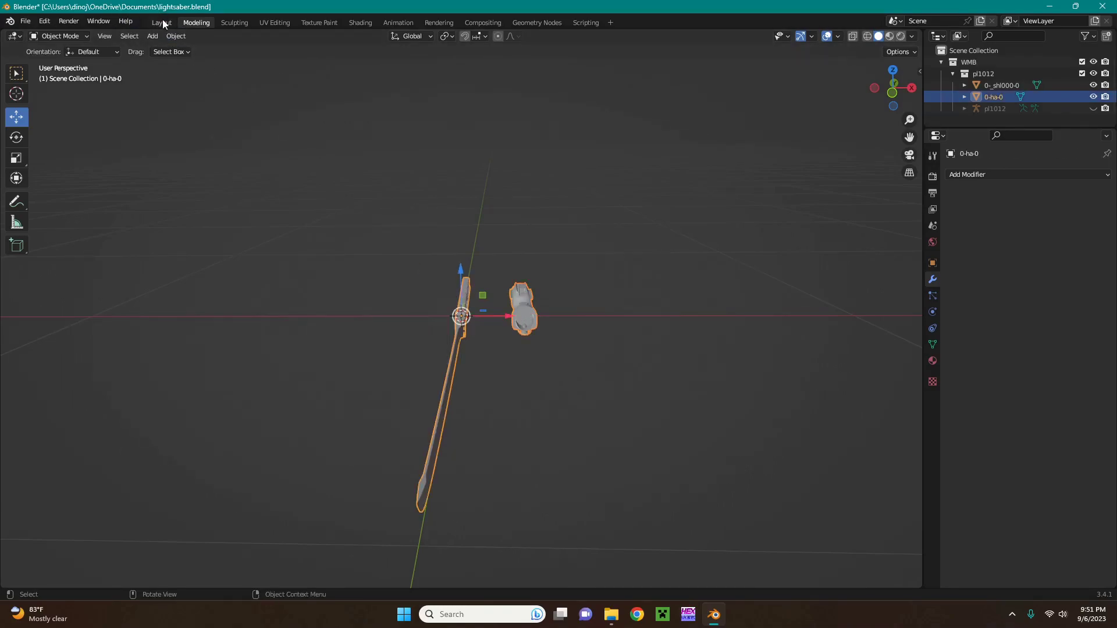
# Delete the original hilt's vertices from the joined mesh, selecting them in wireframe display with X-ray in Edit Mode
pyautogui.click(194, 23)
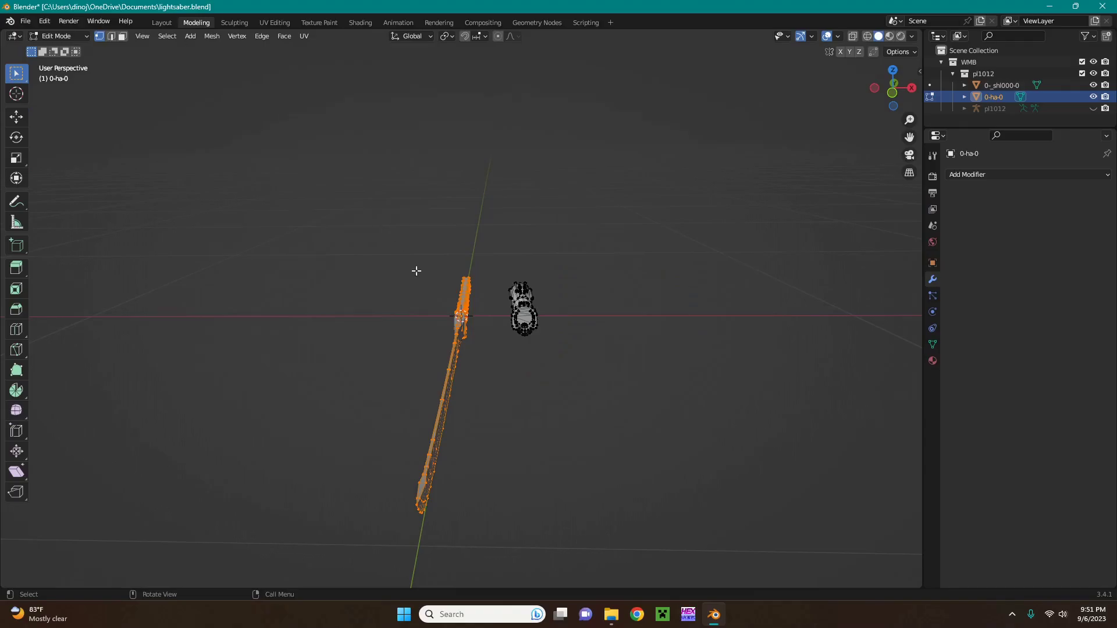
pyautogui.scroll(-3, 748, 201)
pyautogui.click(853, 36)
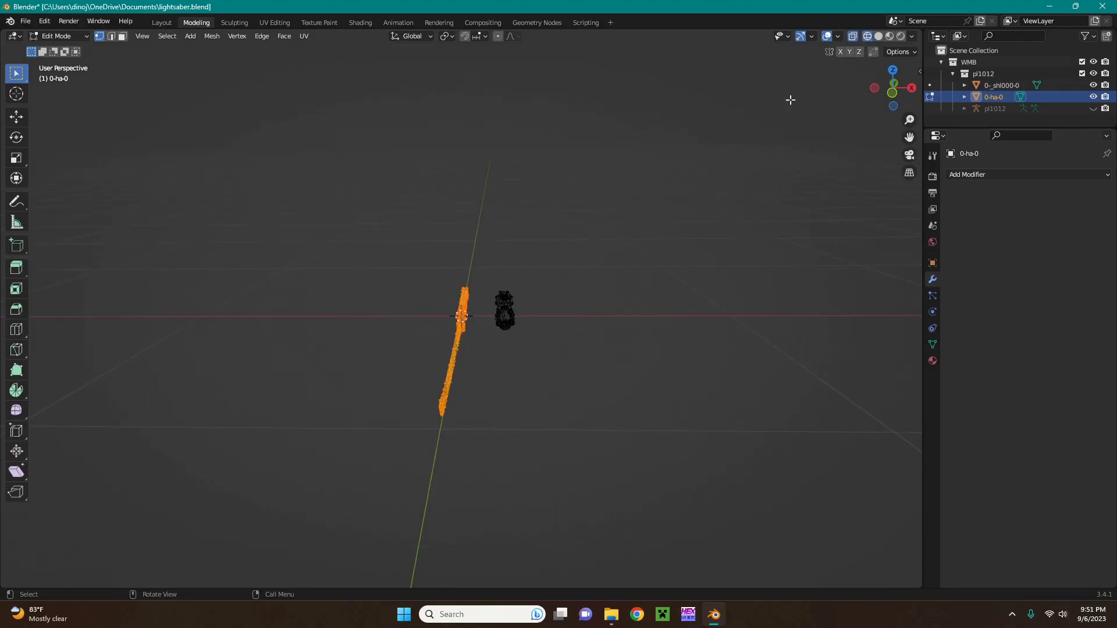
pyautogui.moveTo(401, 257); pyautogui.dragTo(651, 582)
pyautogui.moveTo(559, 372); pyautogui.dragTo(536, 369, button='middle')
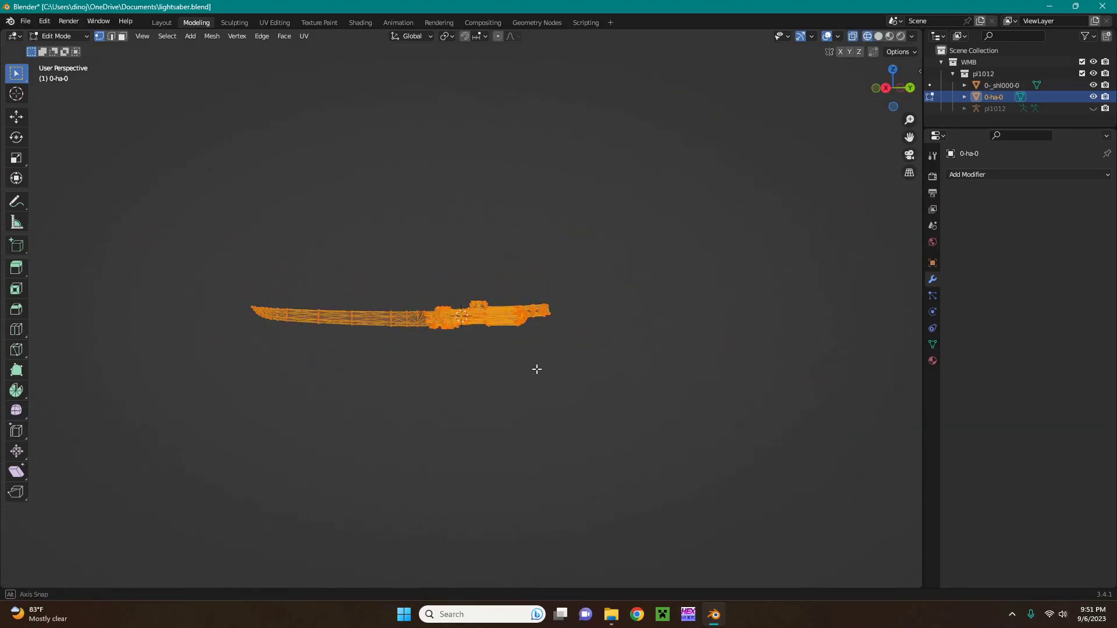
pyautogui.click(876, 37)
pyautogui.click(867, 36)
pyautogui.moveTo(474, 244)
pyautogui.mouseDown(button='middle')
pyautogui.moveTo(542, 245)
pyautogui.moveTo(650, 274)
pyautogui.mouseUp(button='middle')
pyautogui.moveTo(405, 236); pyautogui.dragTo(479, 505)
pyautogui.moveTo(479, 505); pyautogui.dragTo(421, 267, button='middle')
pyautogui.press('x')
pyautogui.click(422, 266)
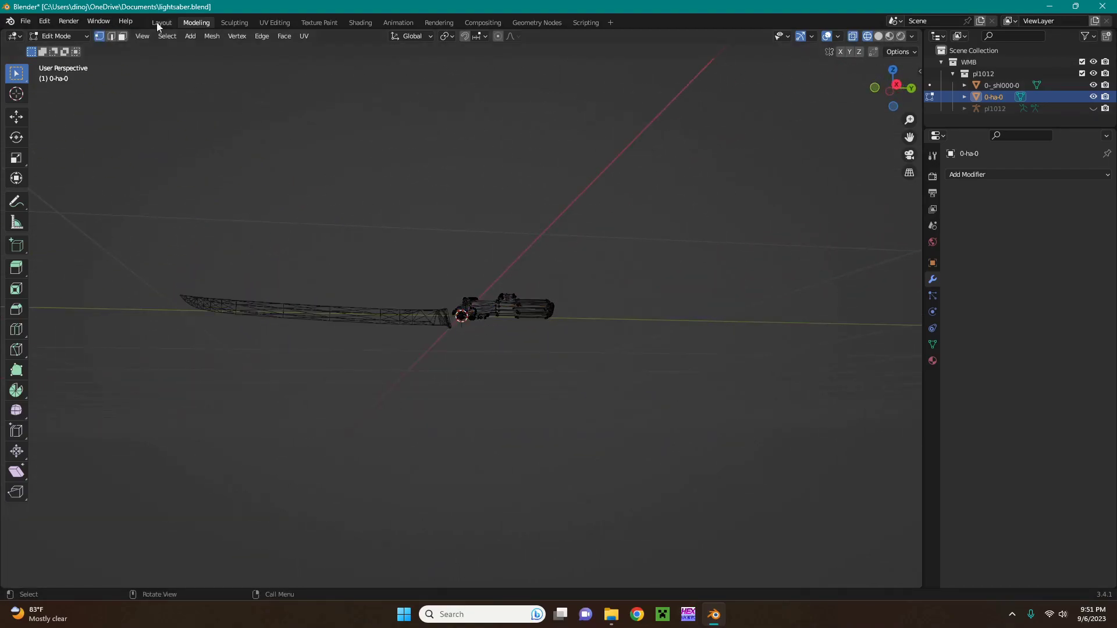
# Undo the vertex deletion, the join and the lightsaber's sideways move, and reselect the lightsaber in Object Mode
pyautogui.press('a')
pyautogui.press('Tab')
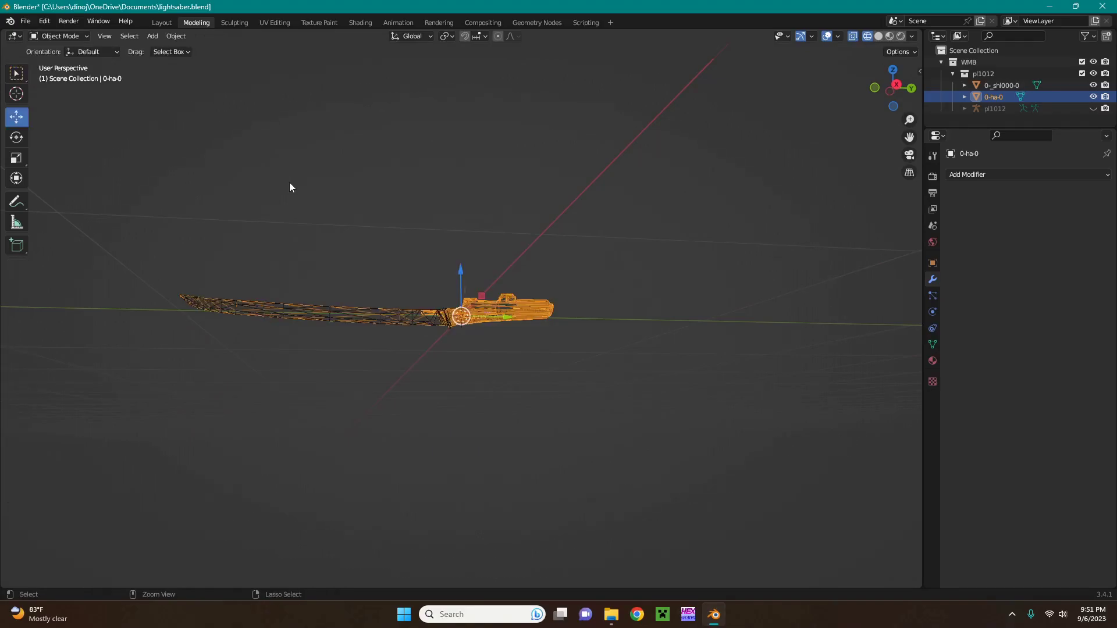
pyautogui.click(502, 317)
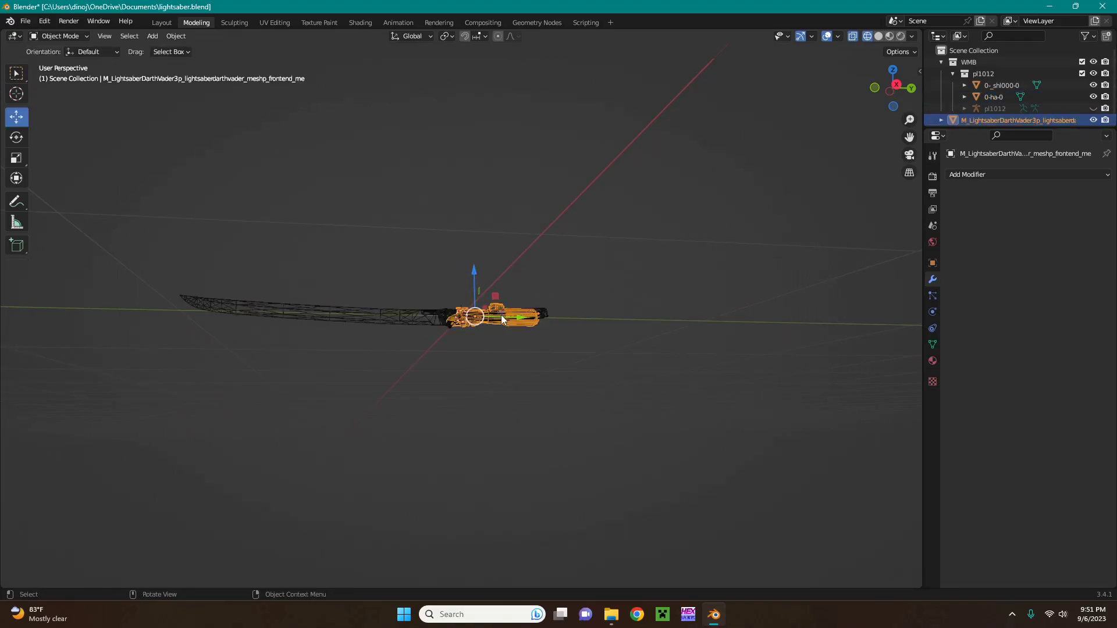
# Select the lightsaber at its original position plus 0-ha-0 as the active object, and join them in the Layout workspace
pyautogui.click(163, 22)
pyautogui.keyDown('shift'); pyautogui.click(432, 308); pyautogui.keyUp('shift')
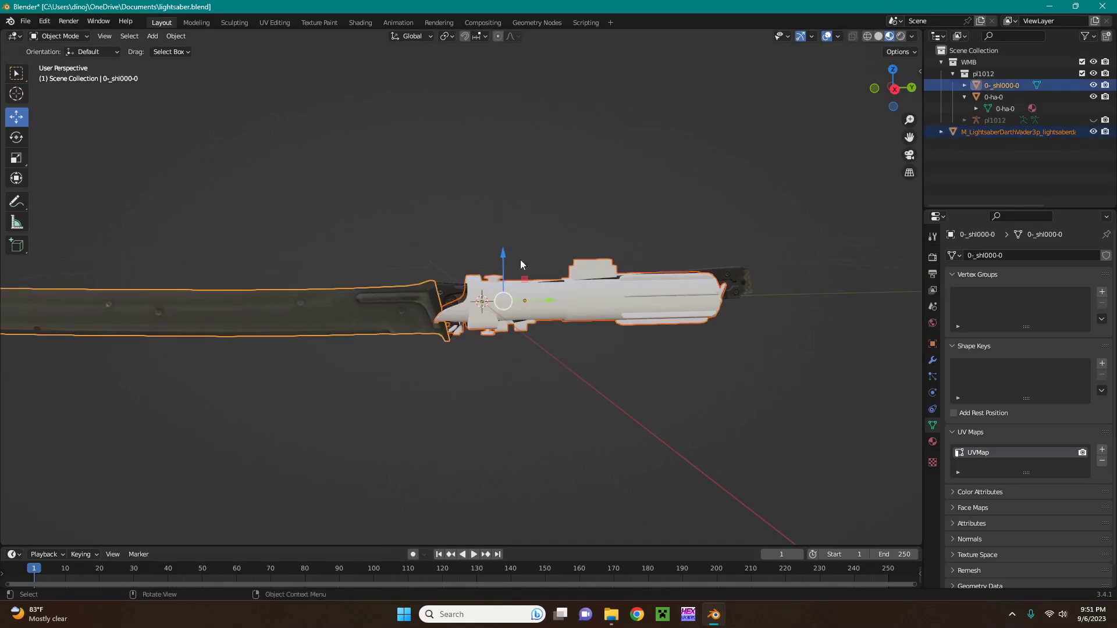
pyautogui.click(794, 339)
pyautogui.click(664, 311)
pyautogui.keyDown('shift'); pyautogui.click(739, 285); pyautogui.keyUp('shift')
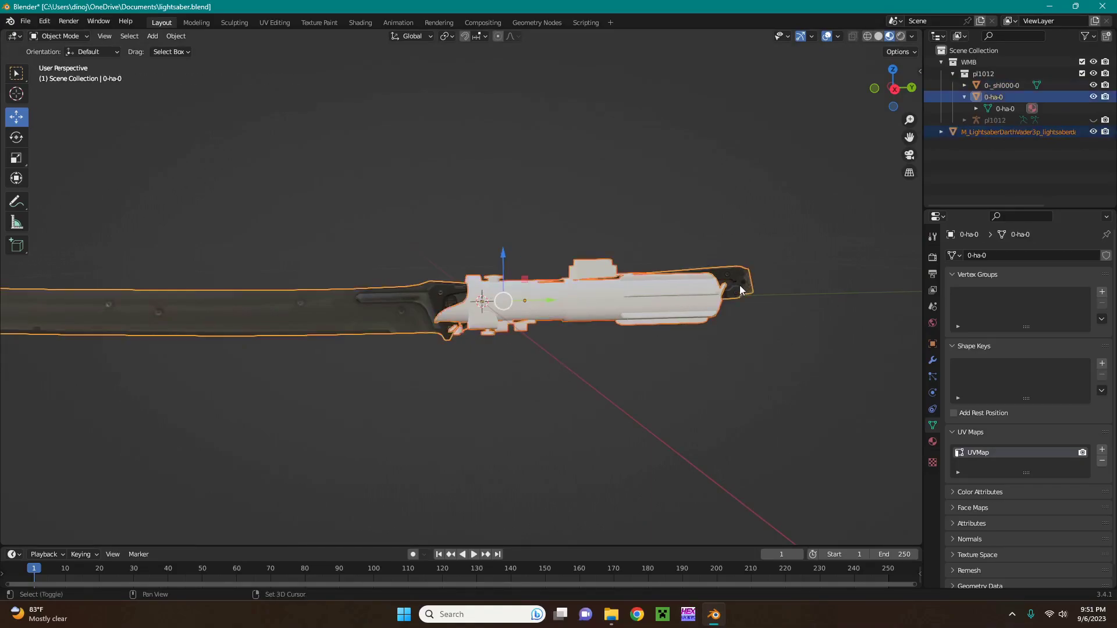
pyautogui.rightClick(521, 224)
pyautogui.click(501, 222)
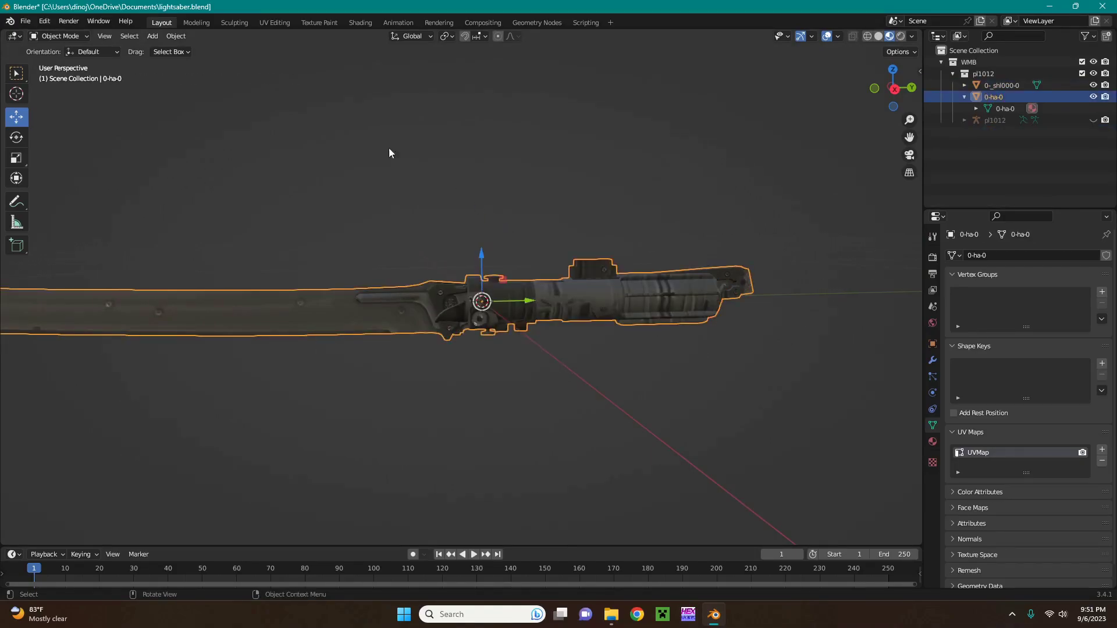
# Delete the original hilt's geometry from the joined 0-ha-0 mesh, keeping the lightsaber, and go back to the Layout workspace
pyautogui.click(194, 23)
pyautogui.press('x')
pyautogui.click(396, 233)
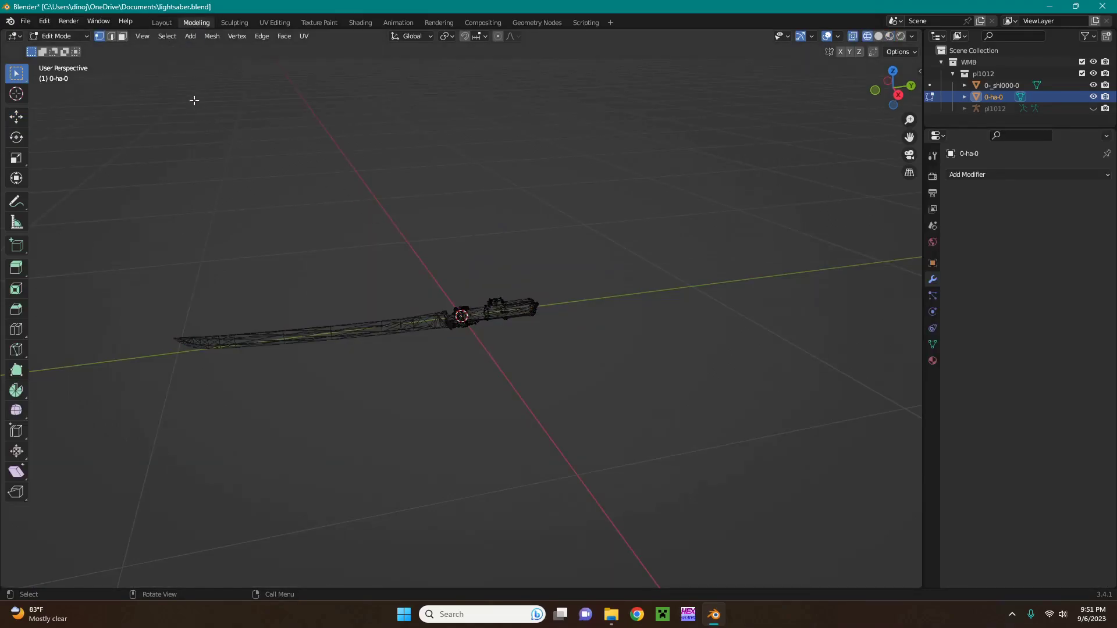
pyautogui.click(172, 22)
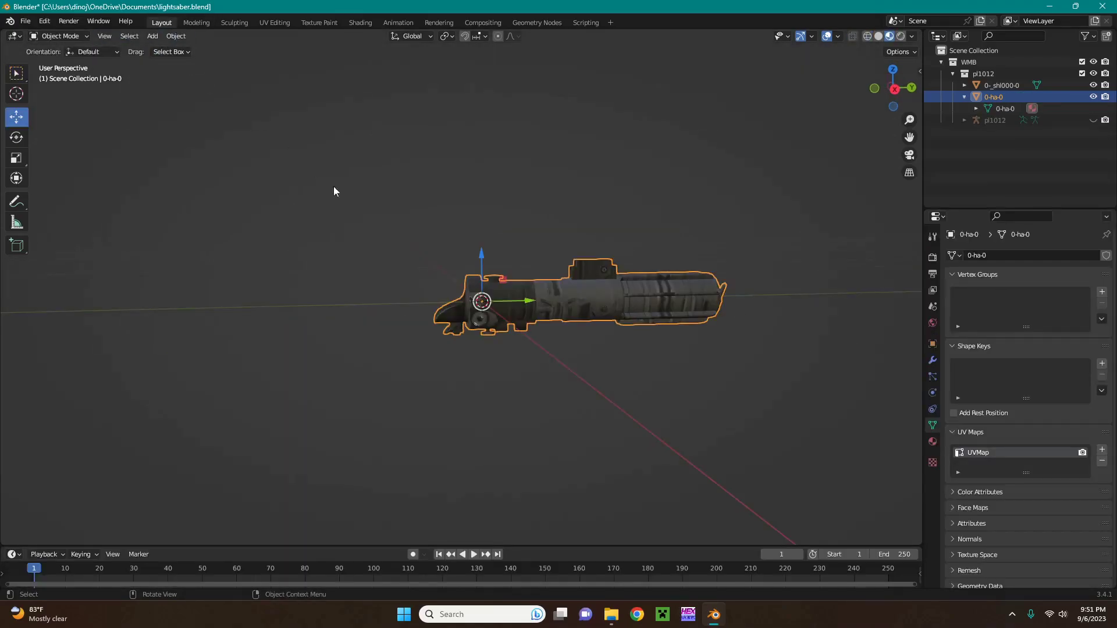
# Check the blade mesh 0-_shl000-0 against the lightsaber hilt 0-ha-0 by selecting each in turn
pyautogui.click(1005, 85)
pyautogui.moveTo(721, 132); pyautogui.dragTo(586, 330, button='middle')
pyautogui.scroll(5, 500, 320)
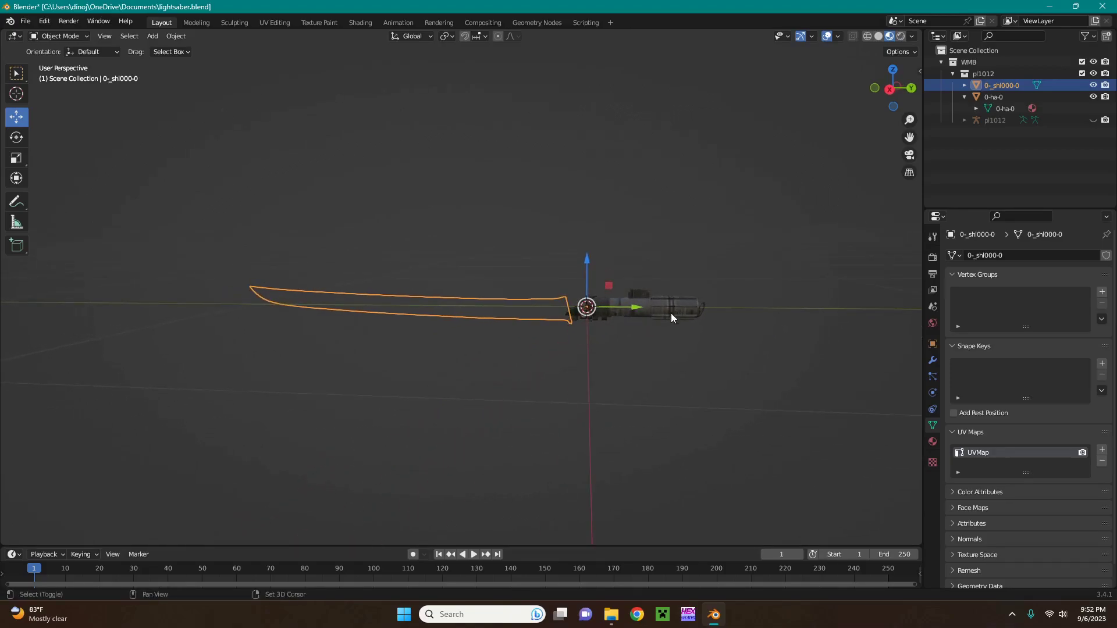
pyautogui.click(701, 308)
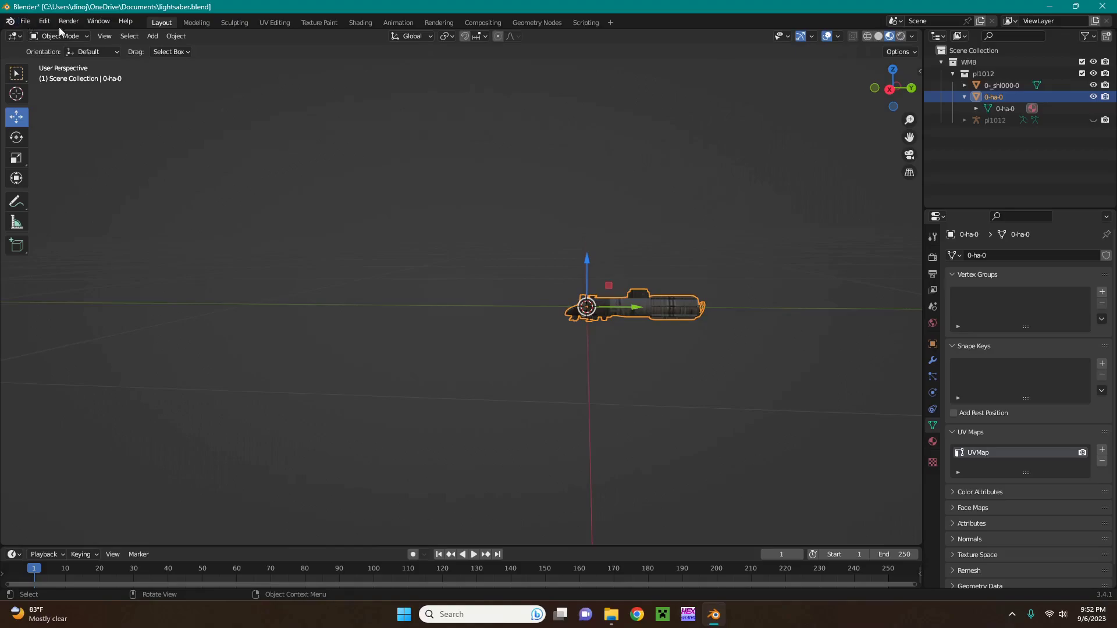
# Unhide the pl1012 armature and export the model as an MGR WMB4 file, overwriting pl1012.wmb in nier2blender_extracted's pl1012.dat folder
pyautogui.click(1093, 120)
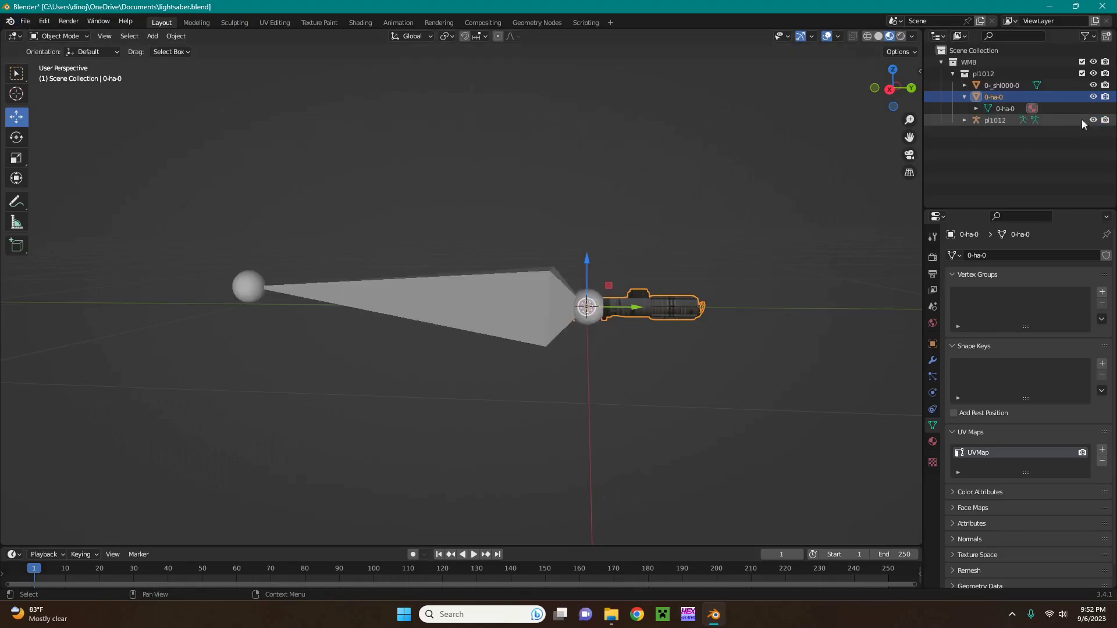
pyautogui.click(25, 23)
pyautogui.moveTo(60, 190)
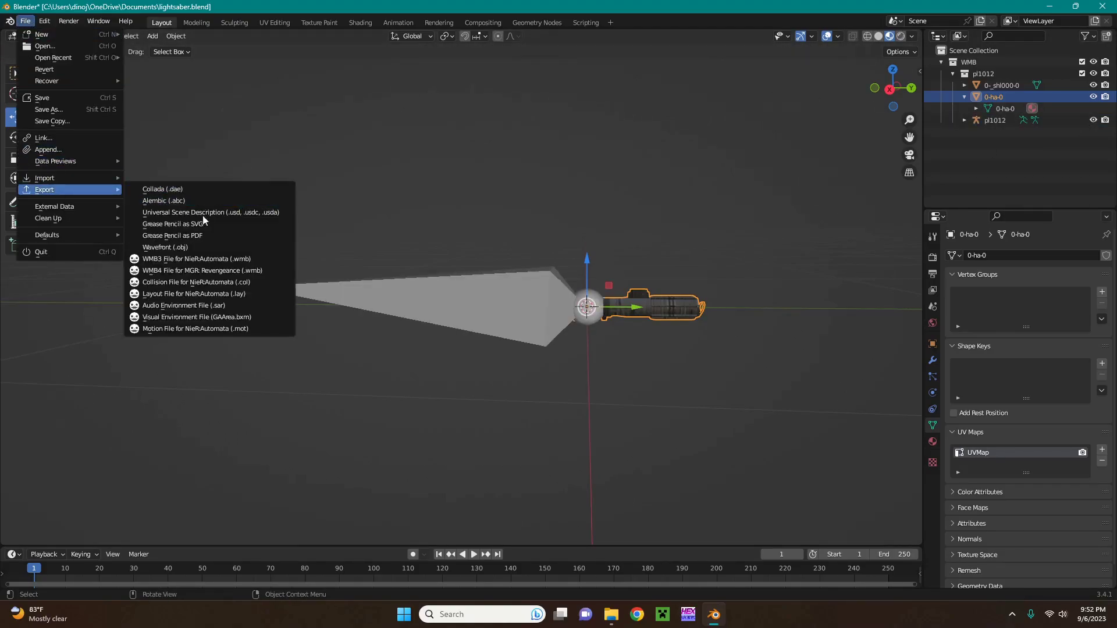
pyautogui.click(183, 267)
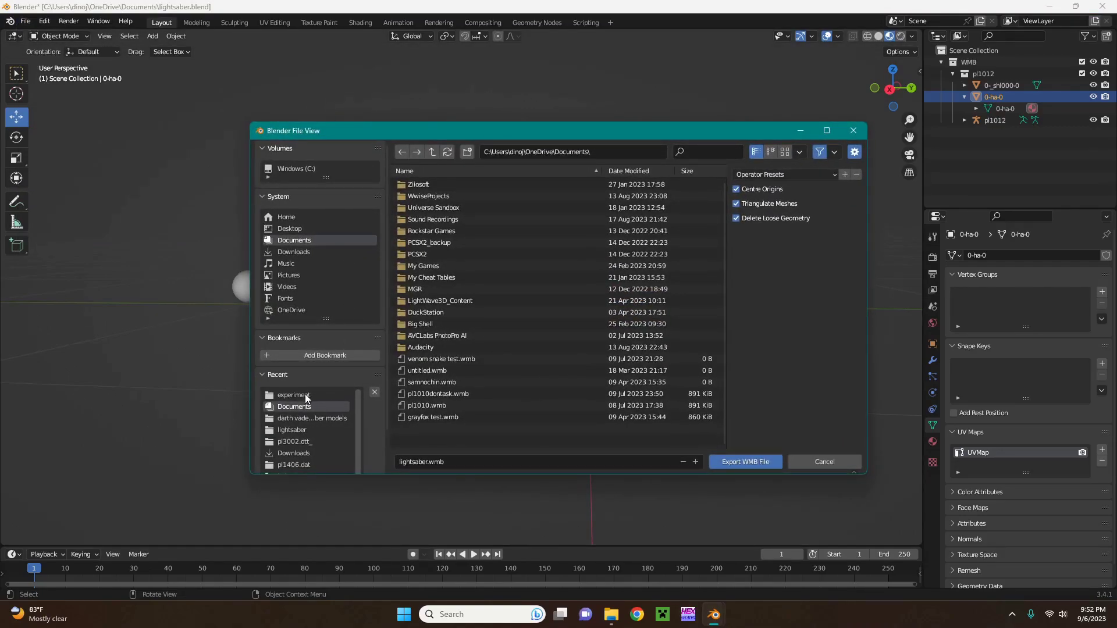
pyautogui.click(296, 429)
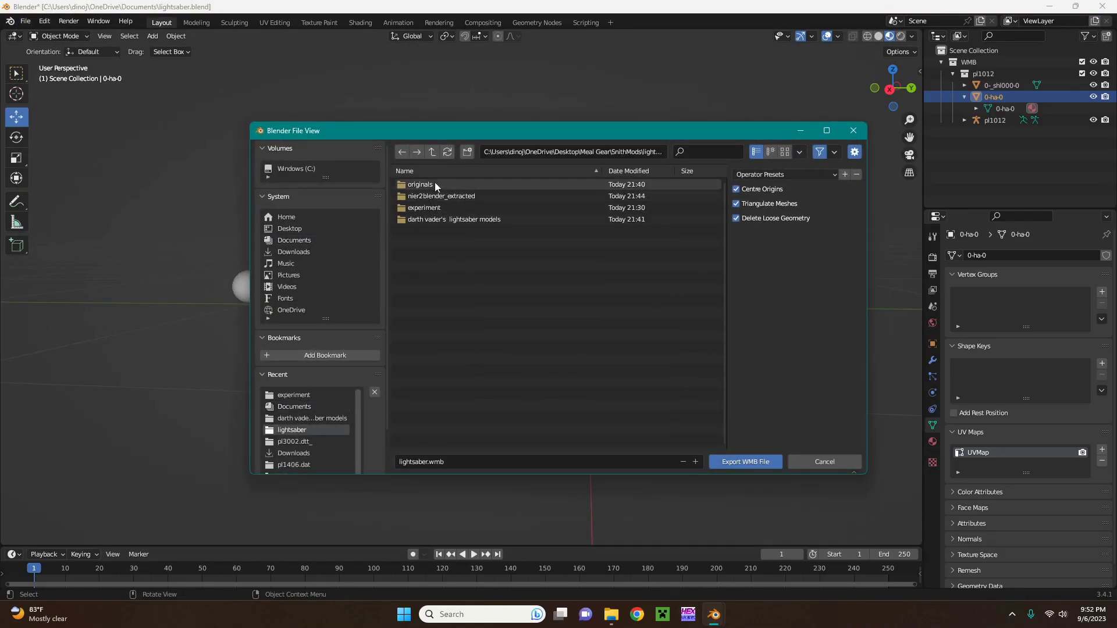
pyautogui.doubleClick(442, 197)
pyautogui.doubleClick(441, 196)
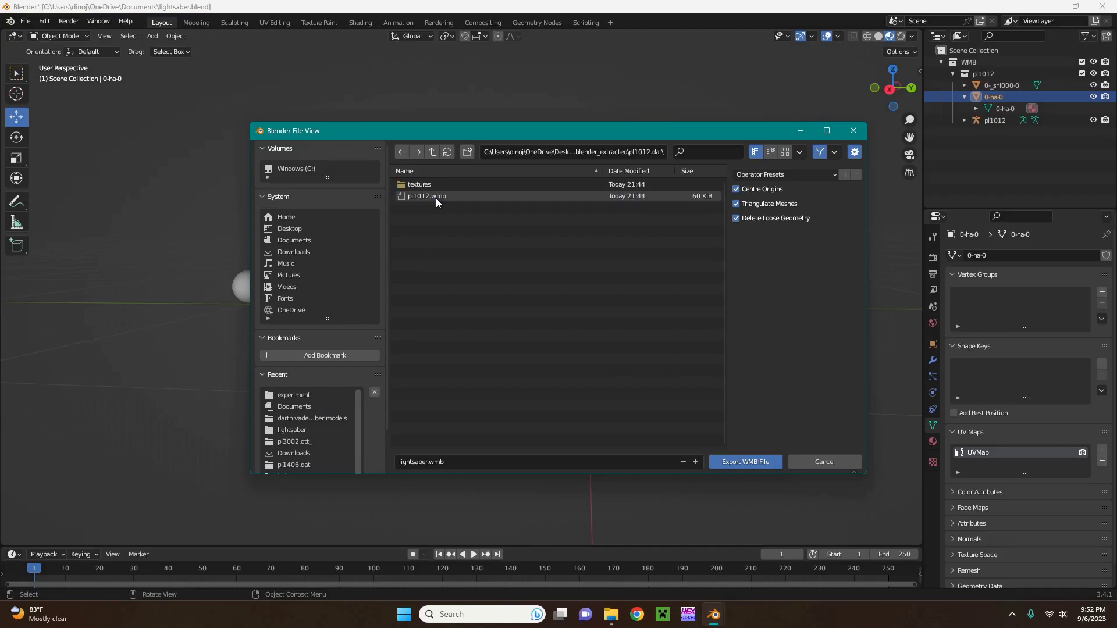
pyautogui.click(436, 197)
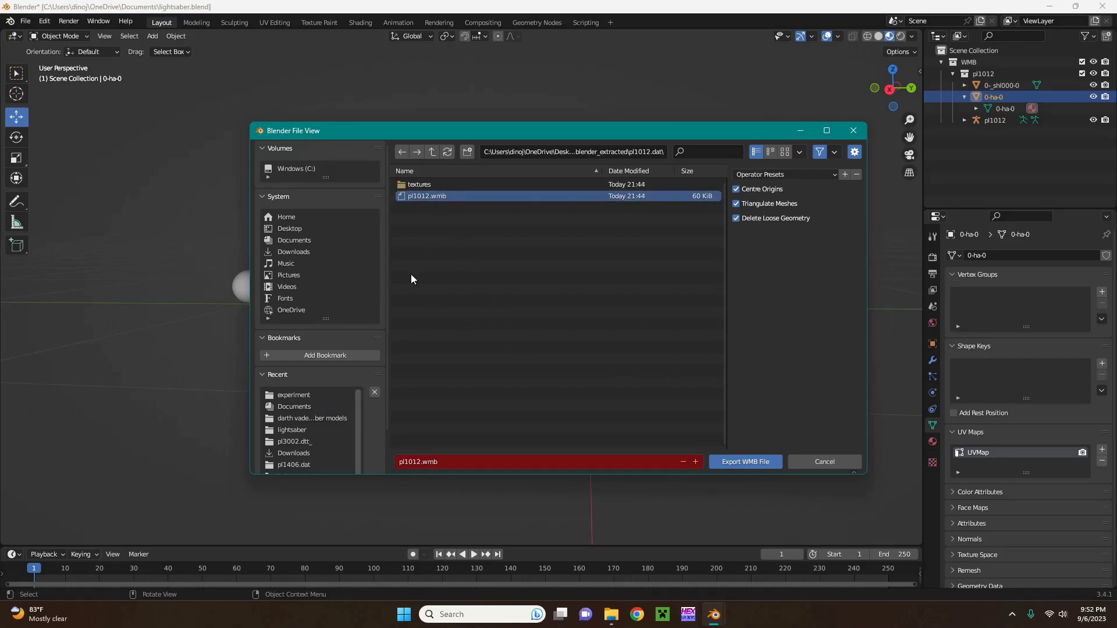
pyautogui.click(748, 465)
# Switch to File Explorer and delete the textures folder from pl1012.dat inside the lightsaber project's nier2blender_extracted folder
pyautogui.moveTo(611, 614)
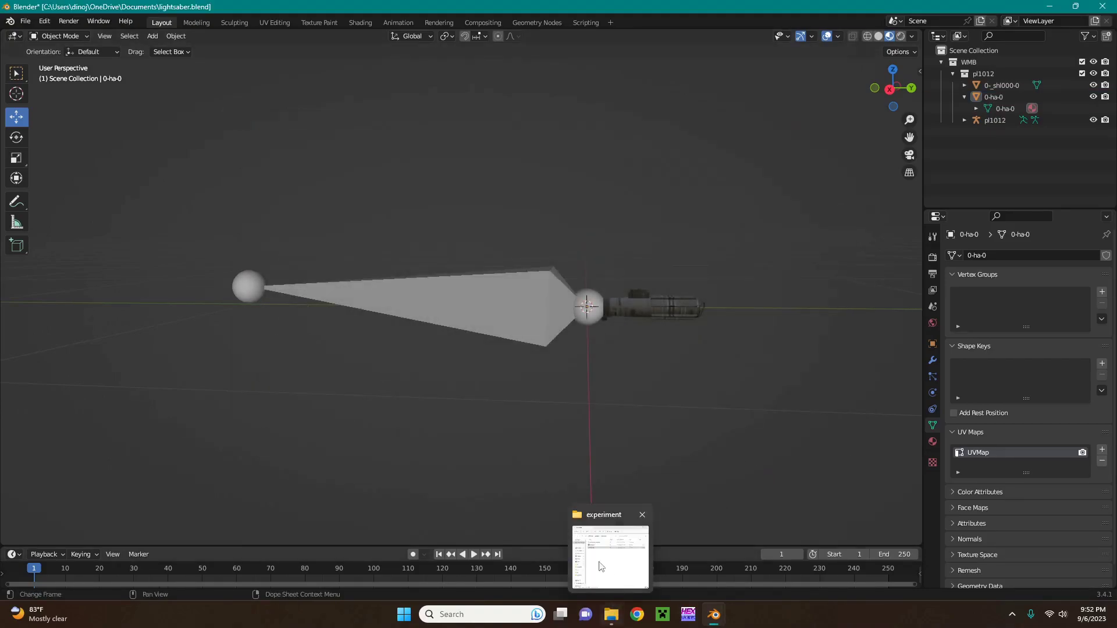
pyautogui.click(601, 566)
pyautogui.click(444, 153)
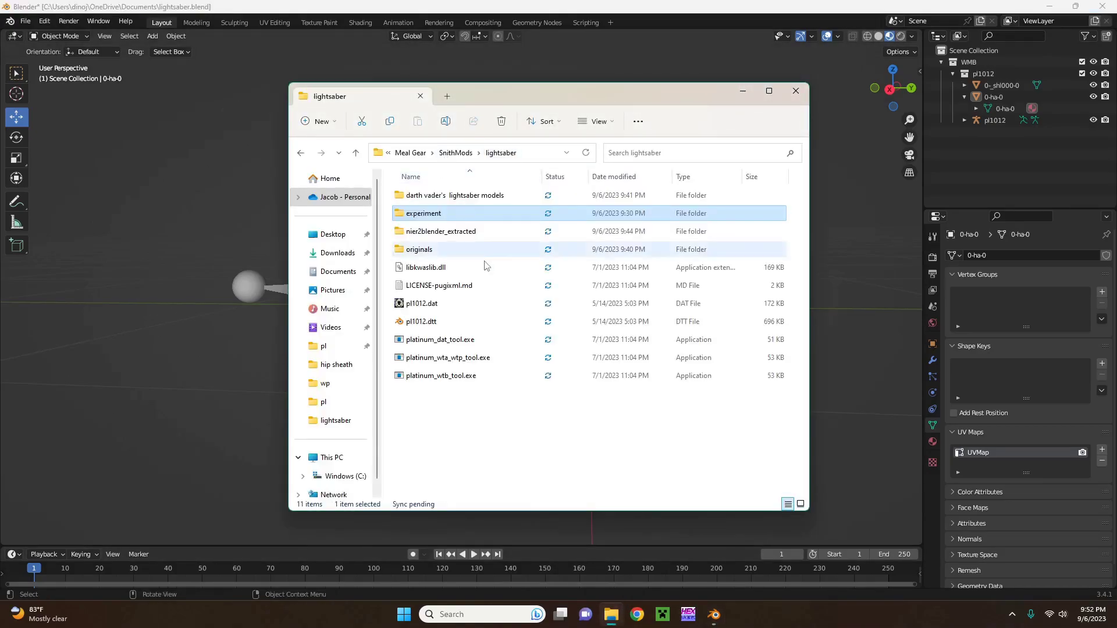
pyautogui.doubleClick(440, 231)
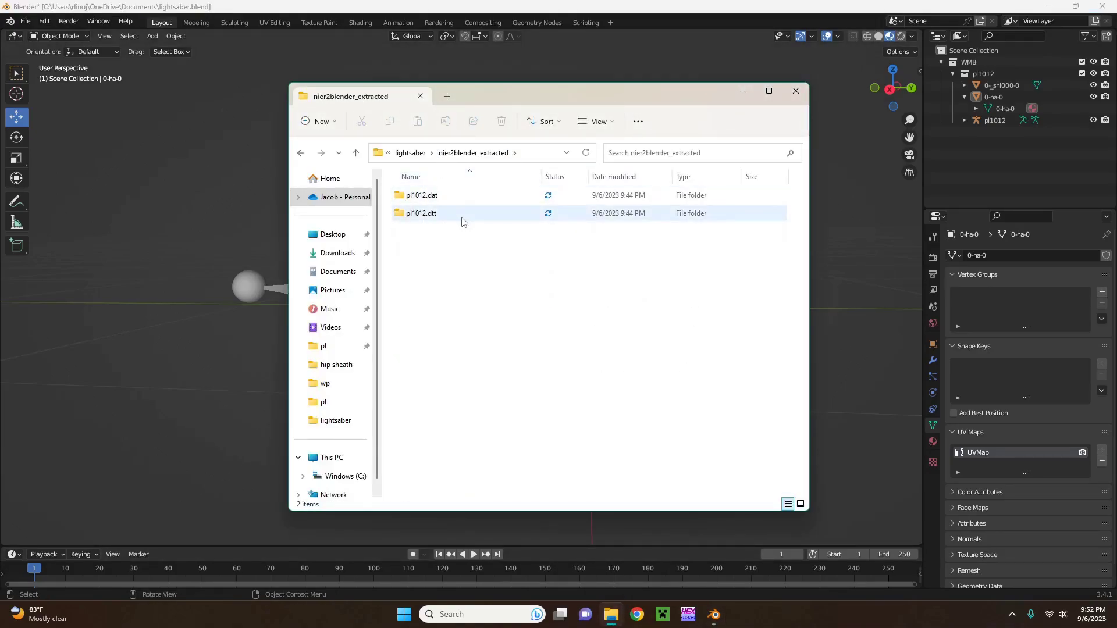
pyautogui.doubleClick(436, 196)
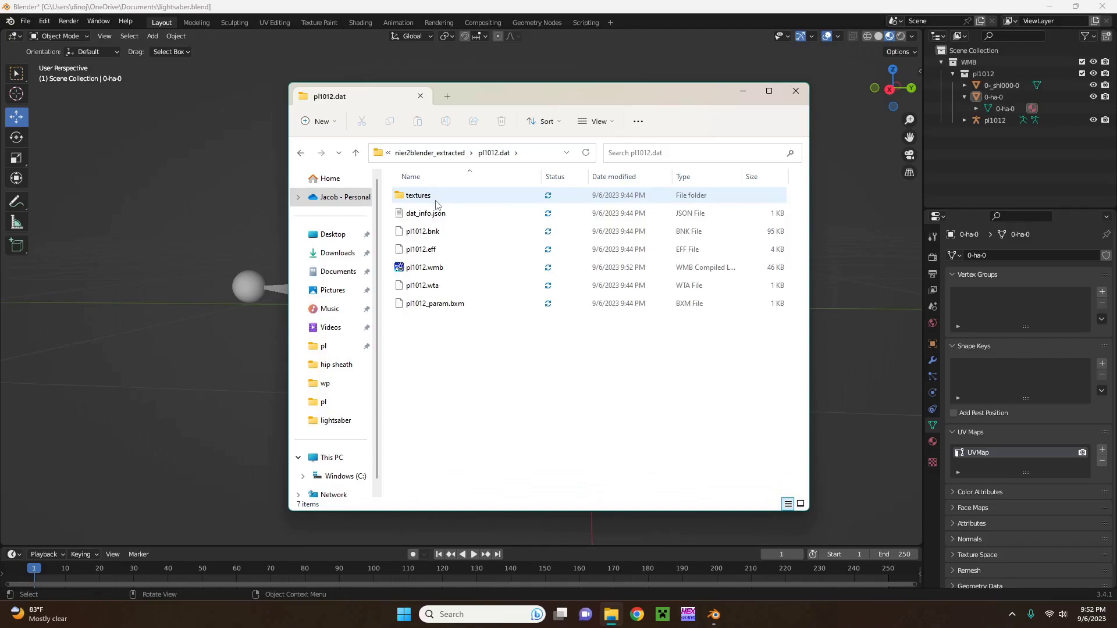
pyautogui.click(436, 202)
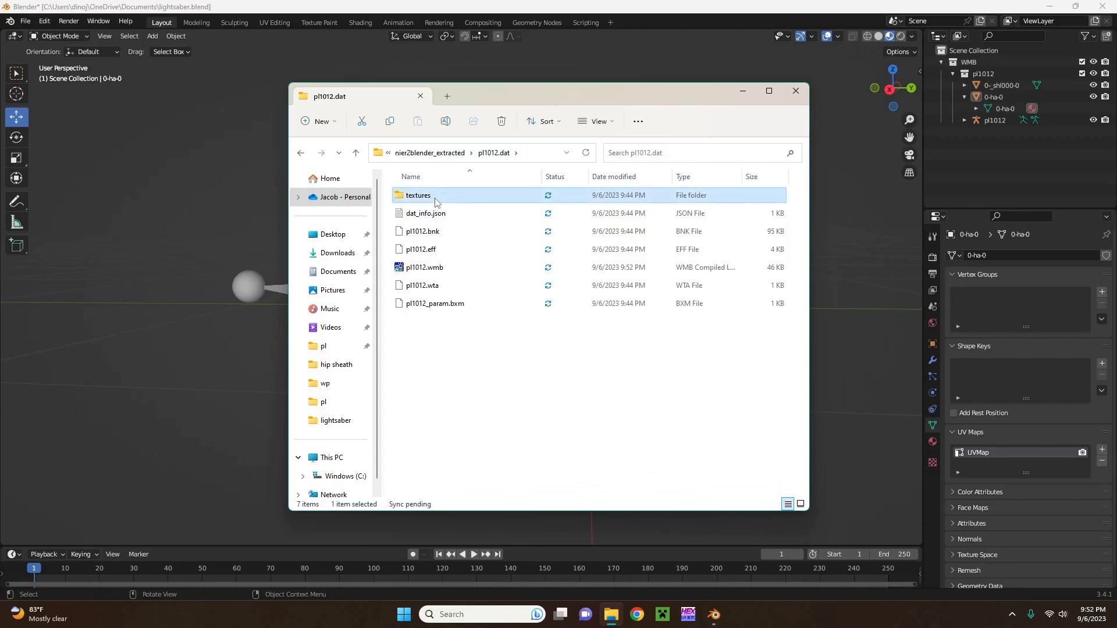
pyautogui.hotkey('alt', 'Left')
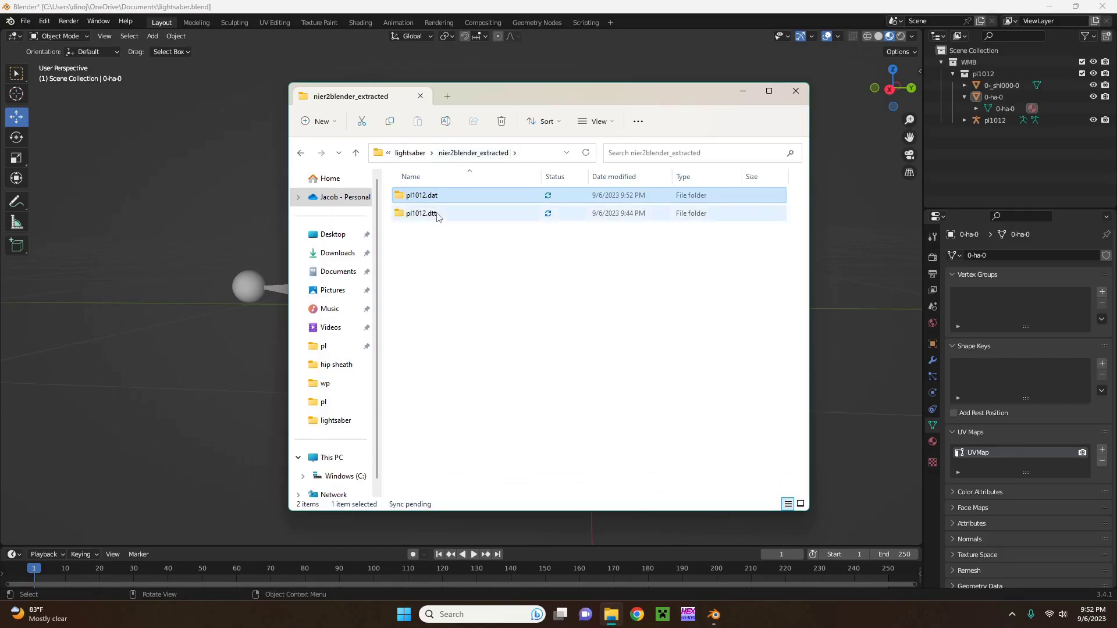
# Delete dat_info.json from both the extracted pl1012.dtt and pl1012.dat folders
pyautogui.doubleClick(434, 214)
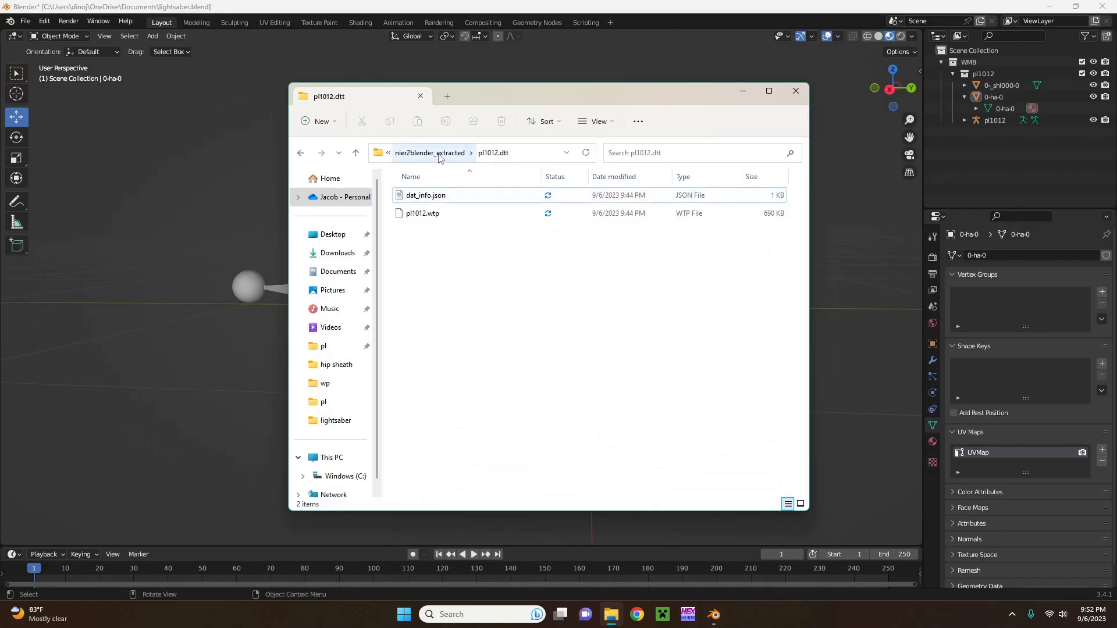
pyautogui.click(429, 198)
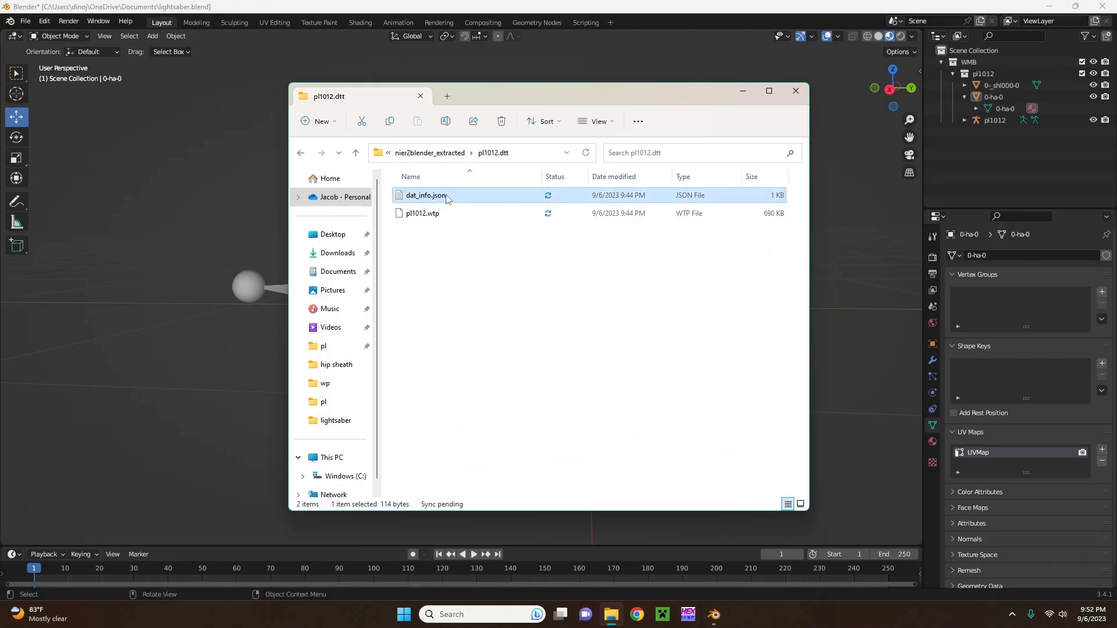
pyautogui.click(429, 152)
pyautogui.doubleClick(466, 197)
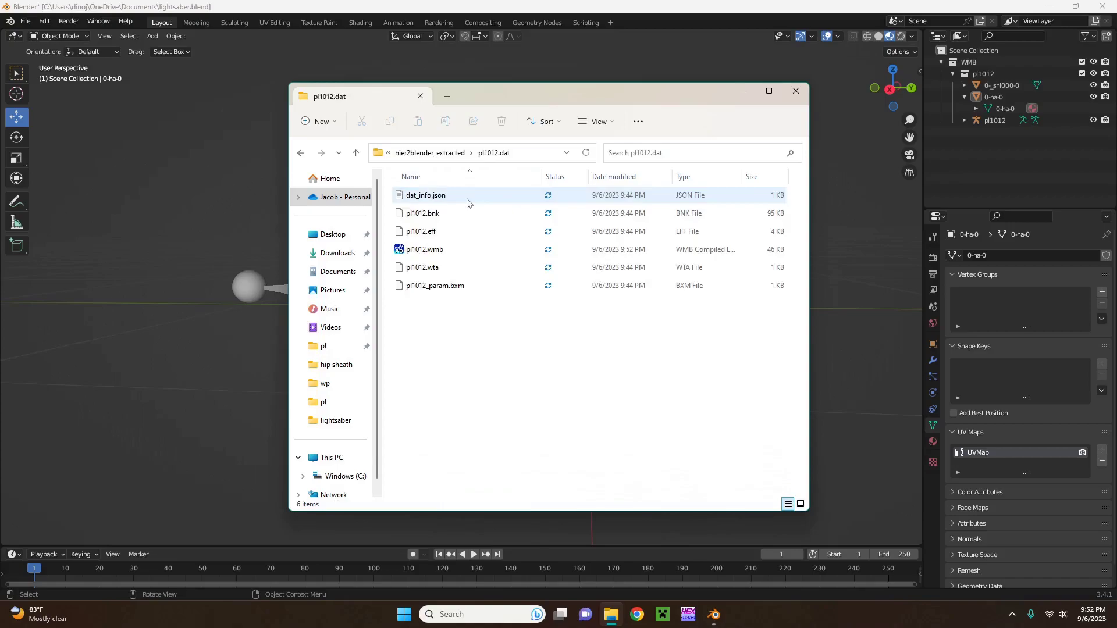
pyautogui.click(467, 198)
pyautogui.press('Delete')
pyautogui.click(430, 153)
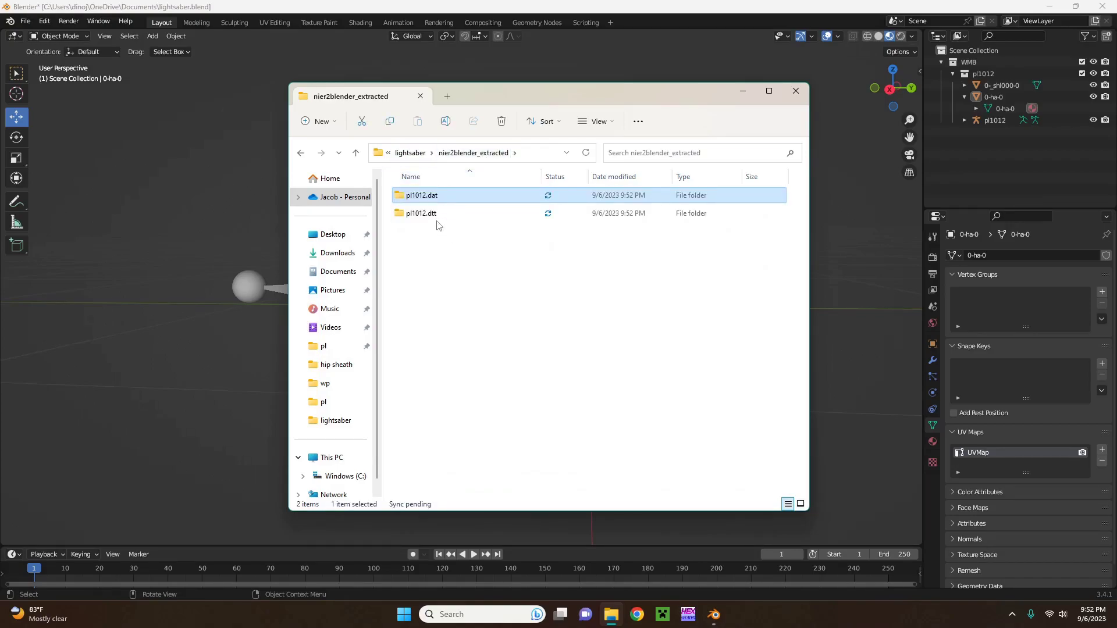
# Move libkwaslib.dll, LICENSE-pugixml.md and the three platinum tool executables from the lightsaber folder into nier2blender_extracted
pyautogui.click(410, 152)
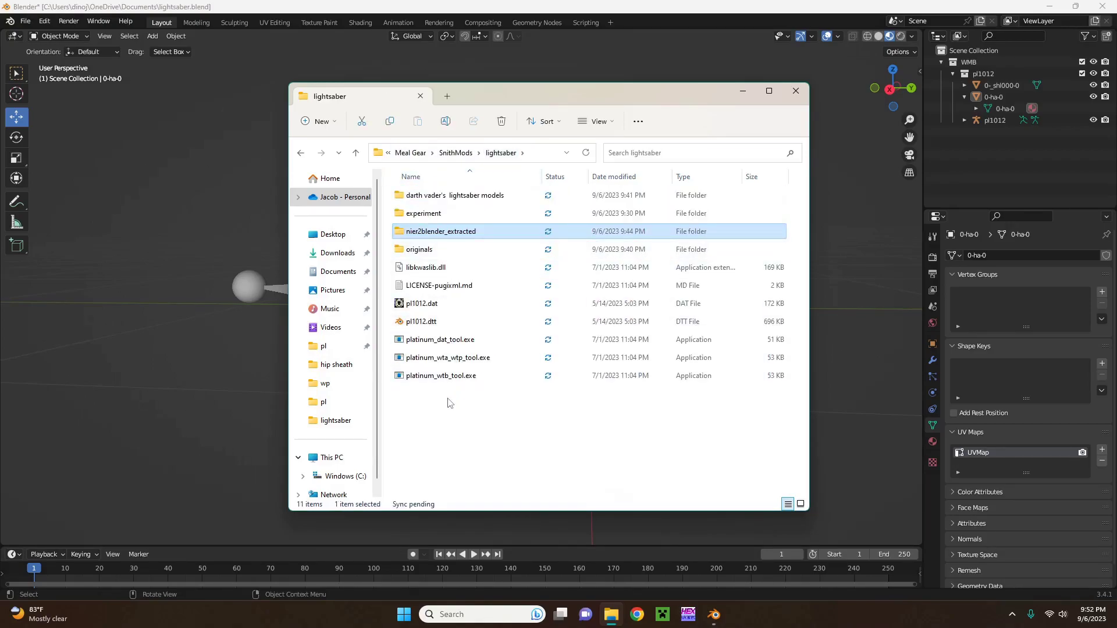
pyautogui.moveTo(448, 401); pyautogui.dragTo(449, 337)
pyautogui.keyDown('ctrl'); pyautogui.click(446, 268); pyautogui.keyUp('ctrl')
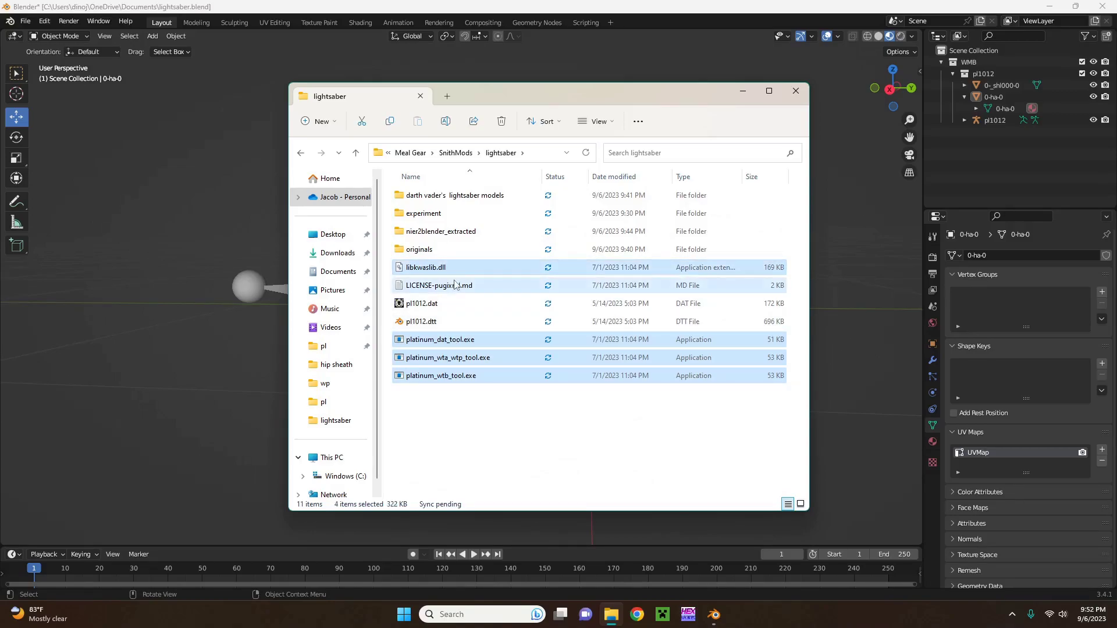
pyautogui.keyDown('ctrl'); pyautogui.click(455, 286); pyautogui.keyUp('ctrl')
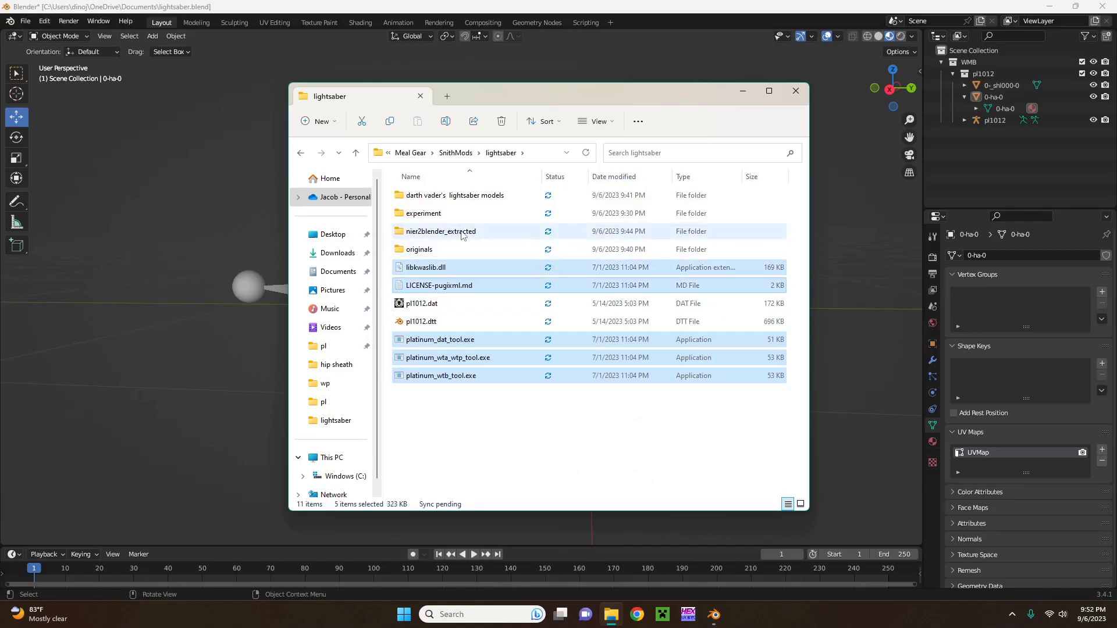
pyautogui.doubleClick(456, 232)
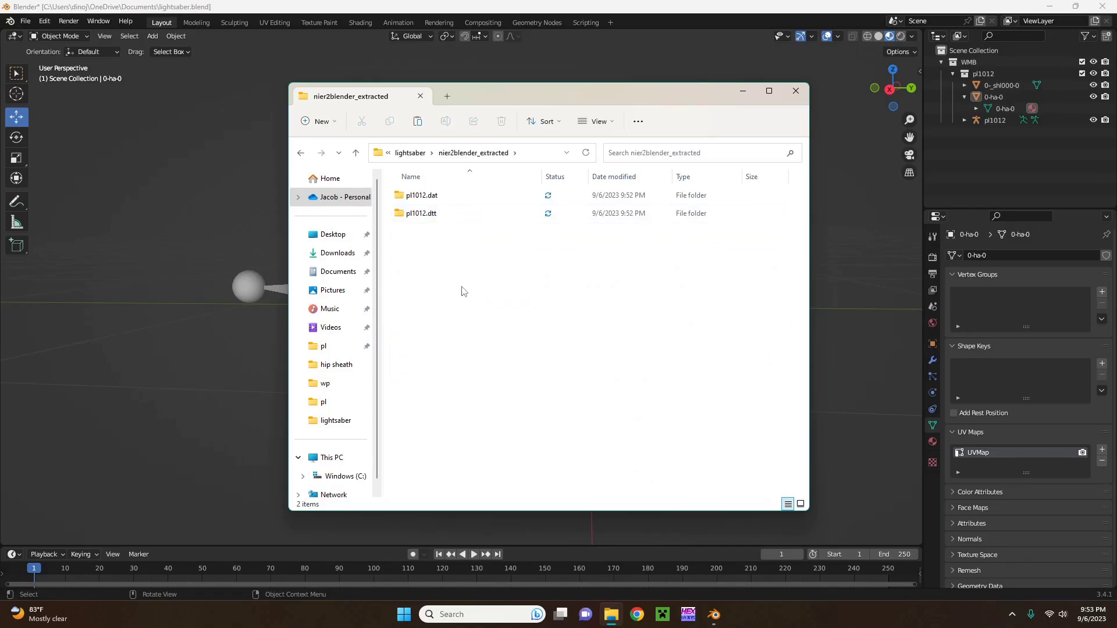
pyautogui.hotkey('ctrl', 'v')
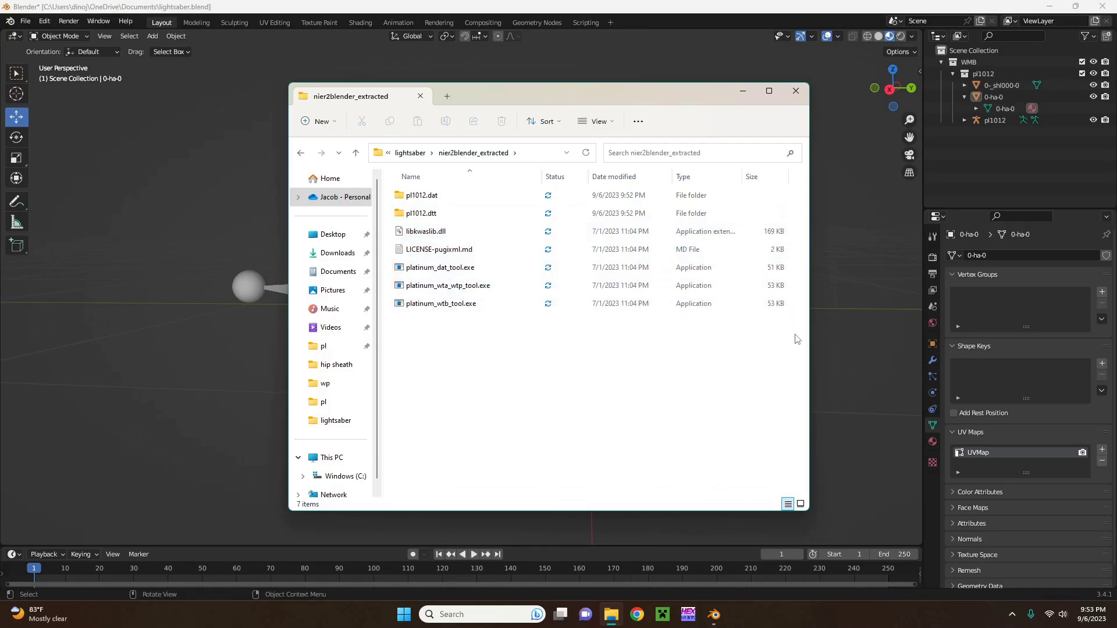
# Move pl1012.dat and pl1012.dtt from the lightsaber folder into the game's GameData pl folder
pyautogui.moveTo(827, 359); pyautogui.dragTo(826, 375)
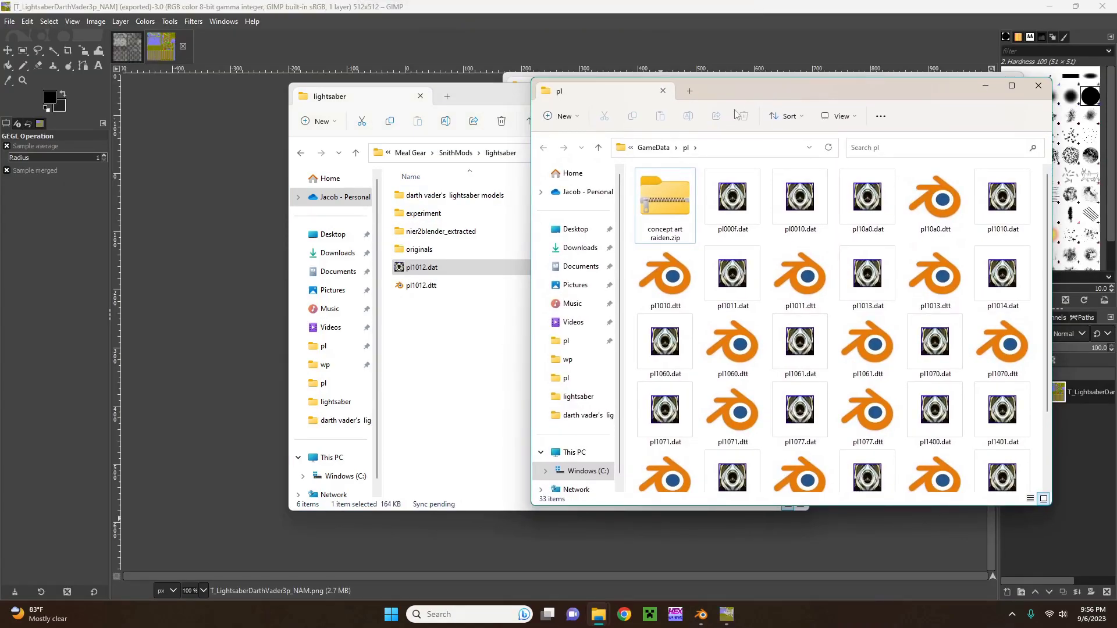
pyautogui.moveTo(472, 342); pyautogui.dragTo(905, 314)
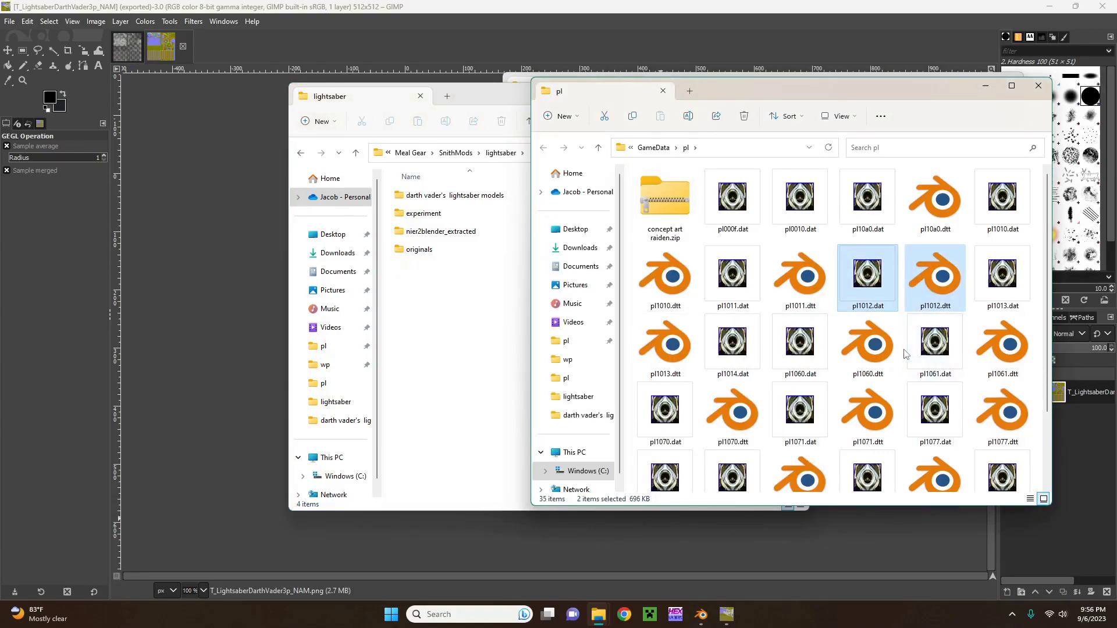
pyautogui.click(905, 353)
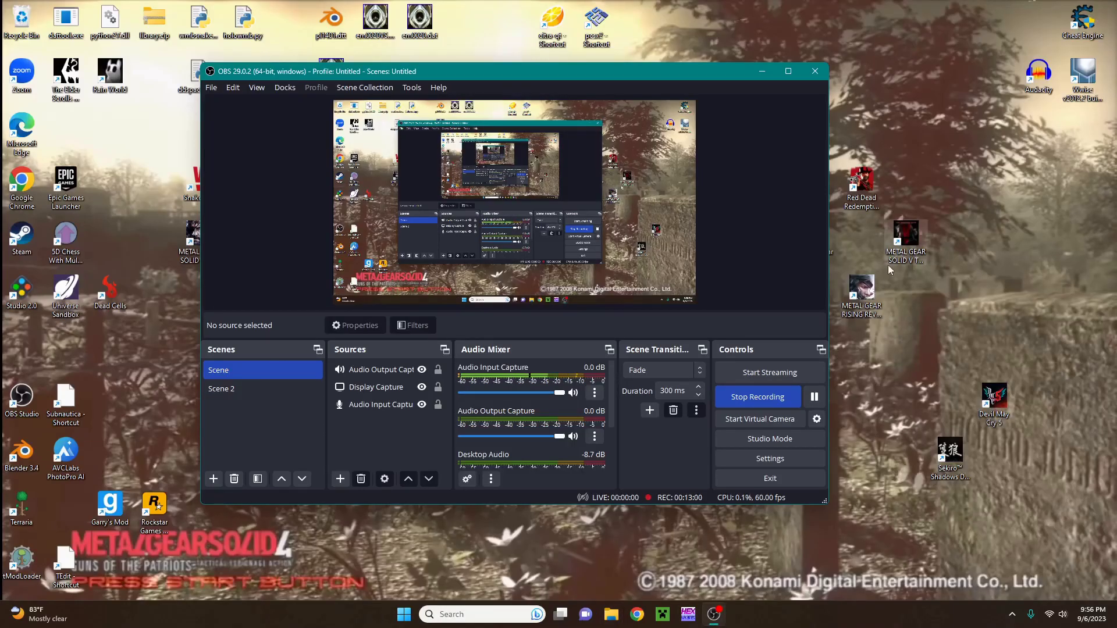
pyautogui.click(888, 264)
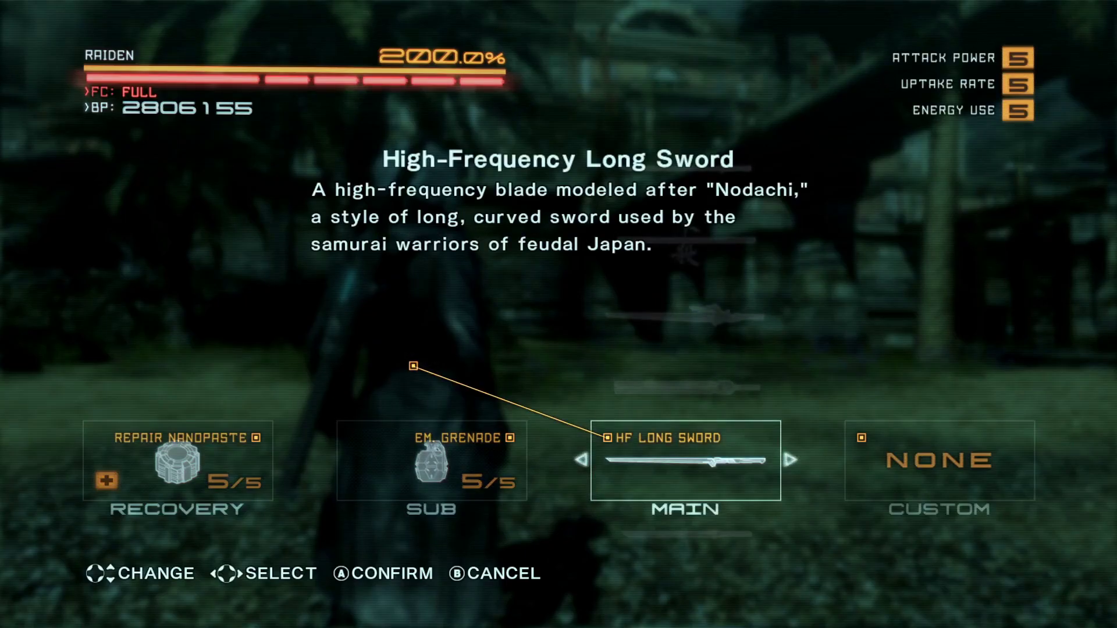
# Switch to Metal Gear Rising and equip the FOX Blade as Raiden's main weapon
pyautogui.press('Down')
pyautogui.press('Down')
pyautogui.press('Down')
pyautogui.press('Down')
pyautogui.press('Down')
pyautogui.press('Down')
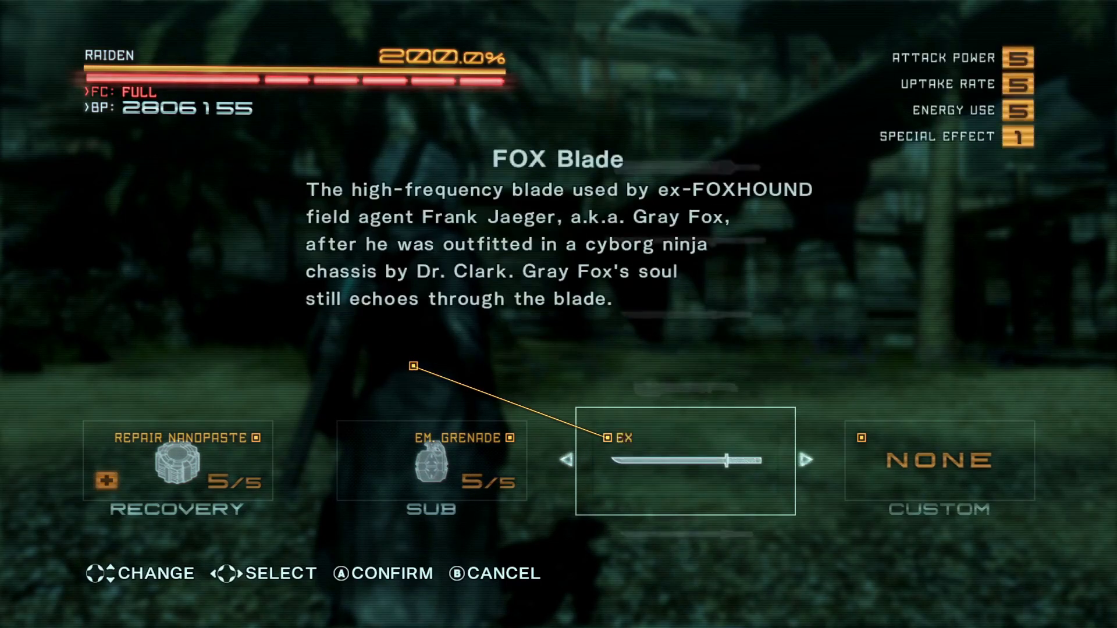
pyautogui.press('Return')
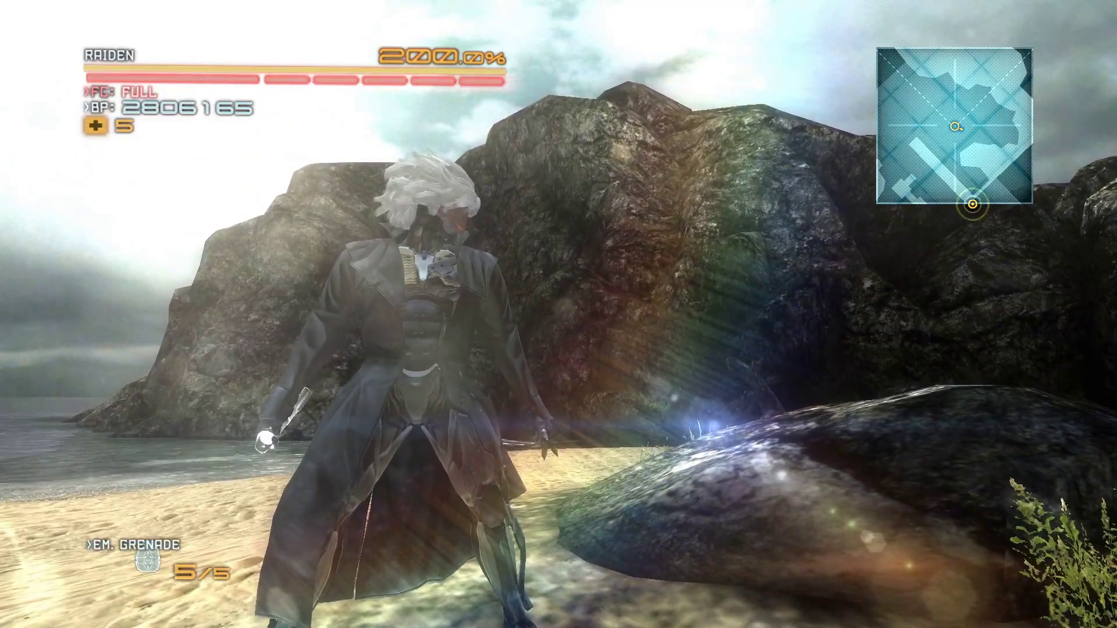
pyautogui.press('w')
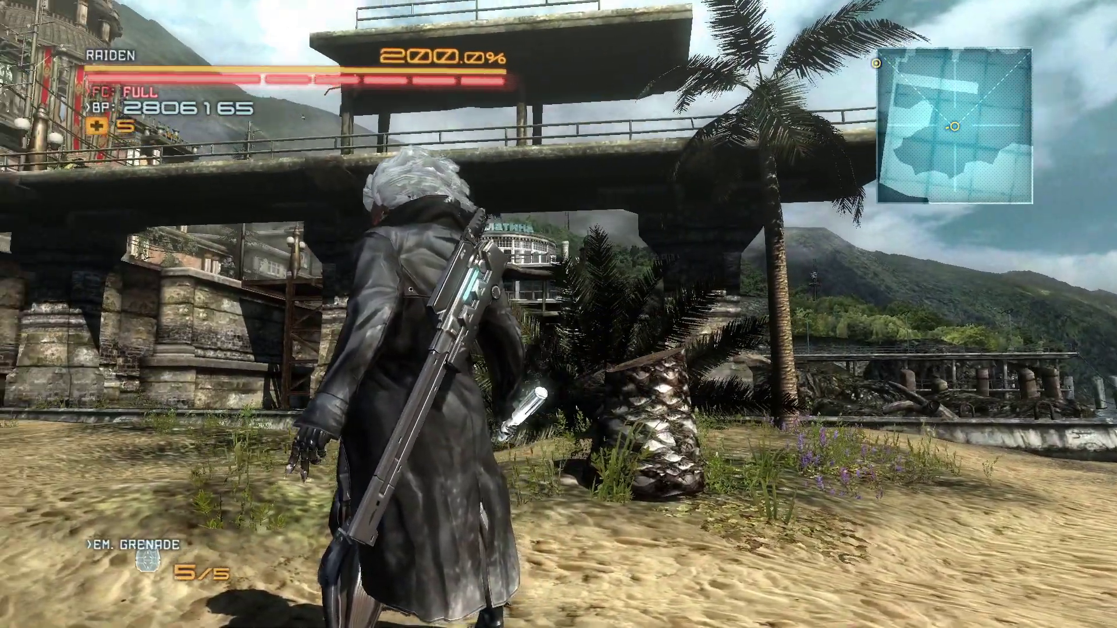
pyautogui.press('w')
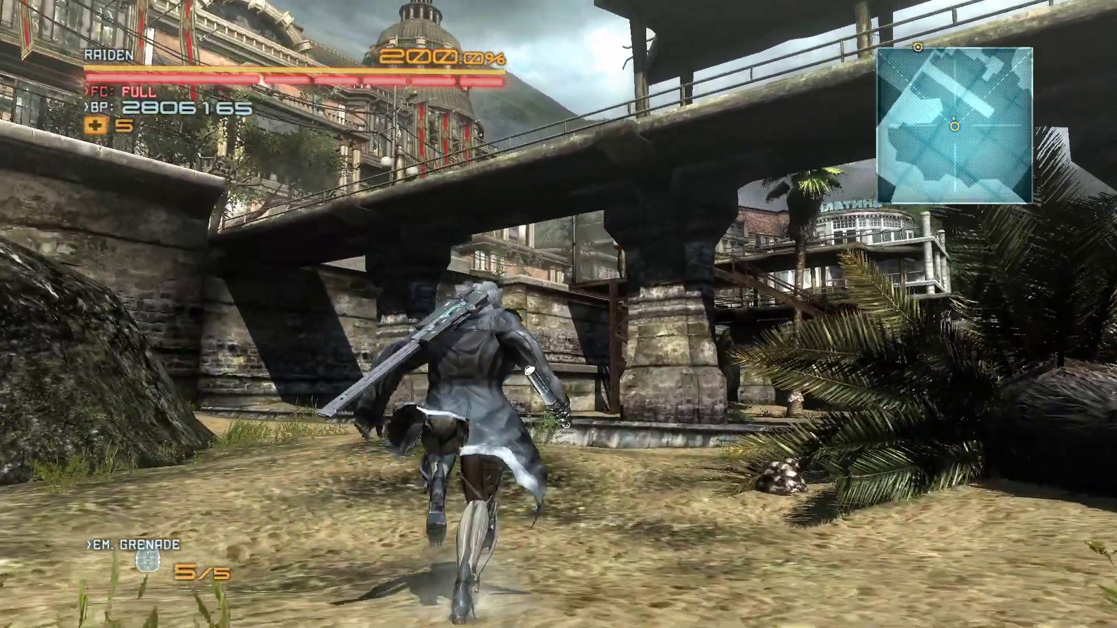
pyautogui.press('s')
pyautogui.press('a')
pyautogui.press('w')
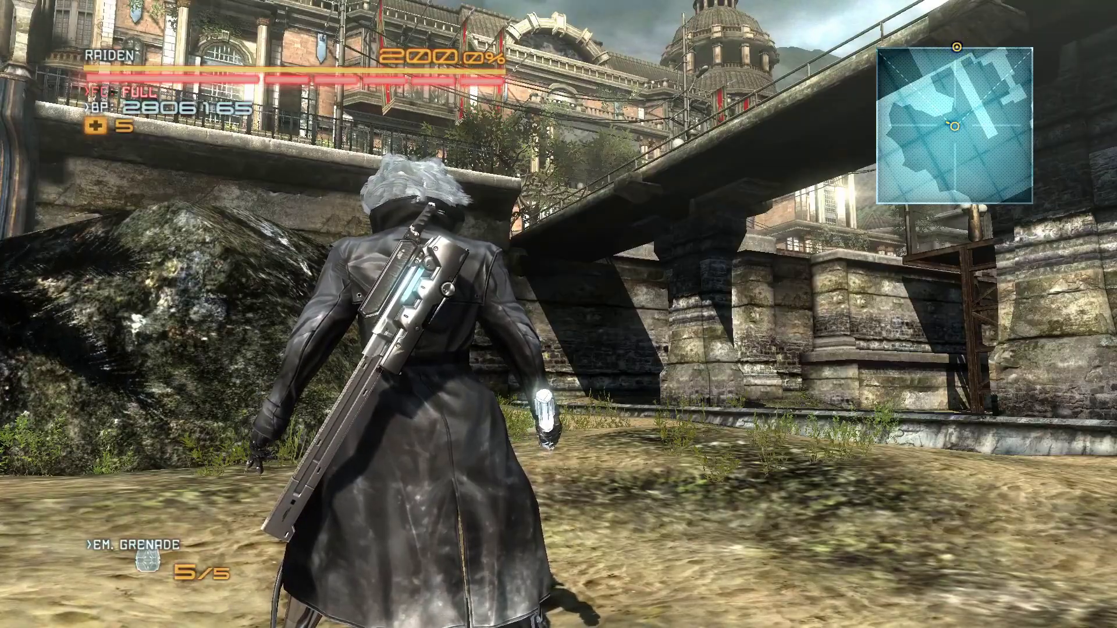
pyautogui.press('w')
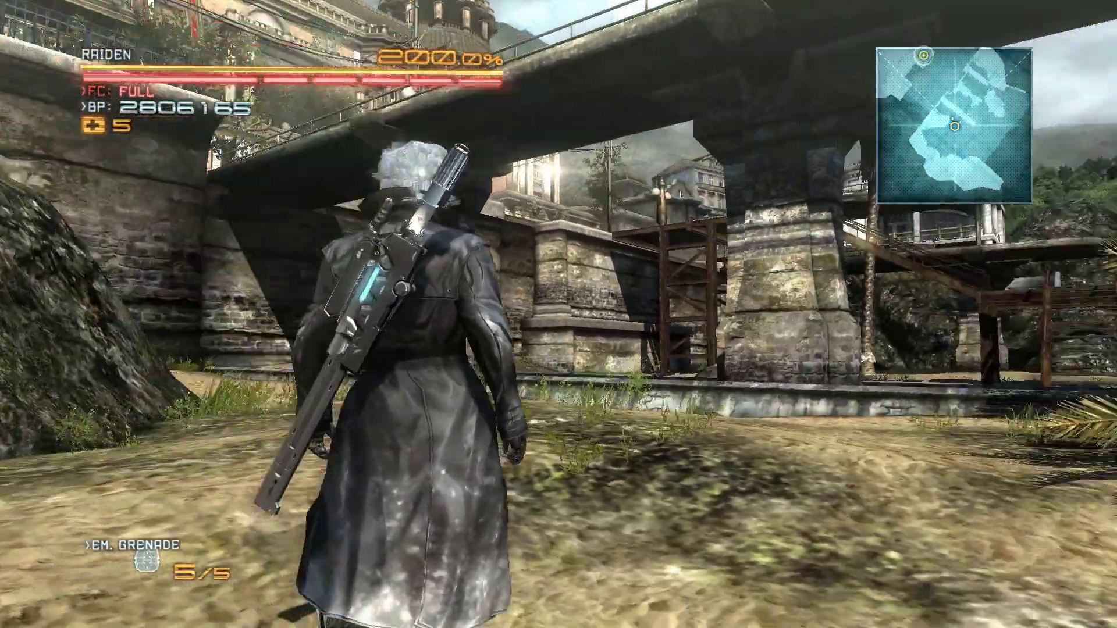
pyautogui.press('a')
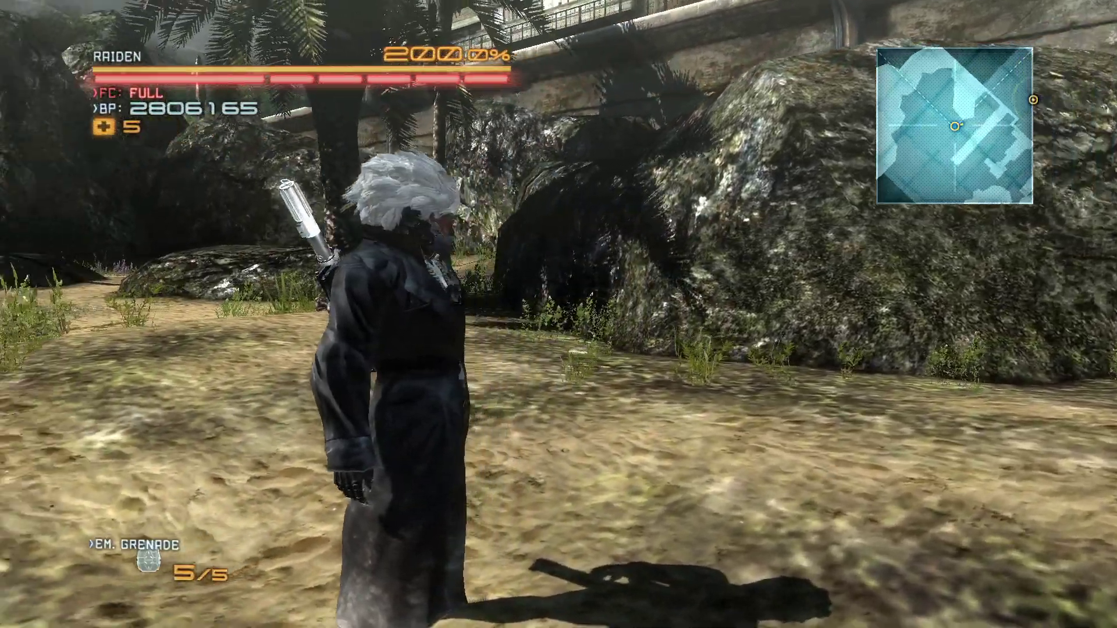
pyautogui.press('s')
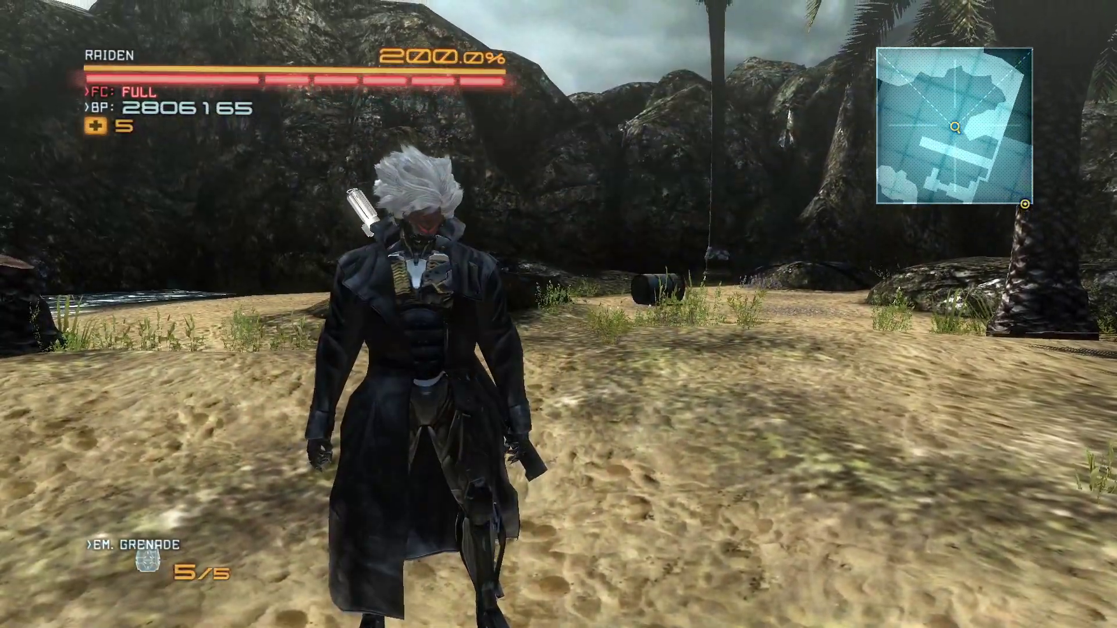